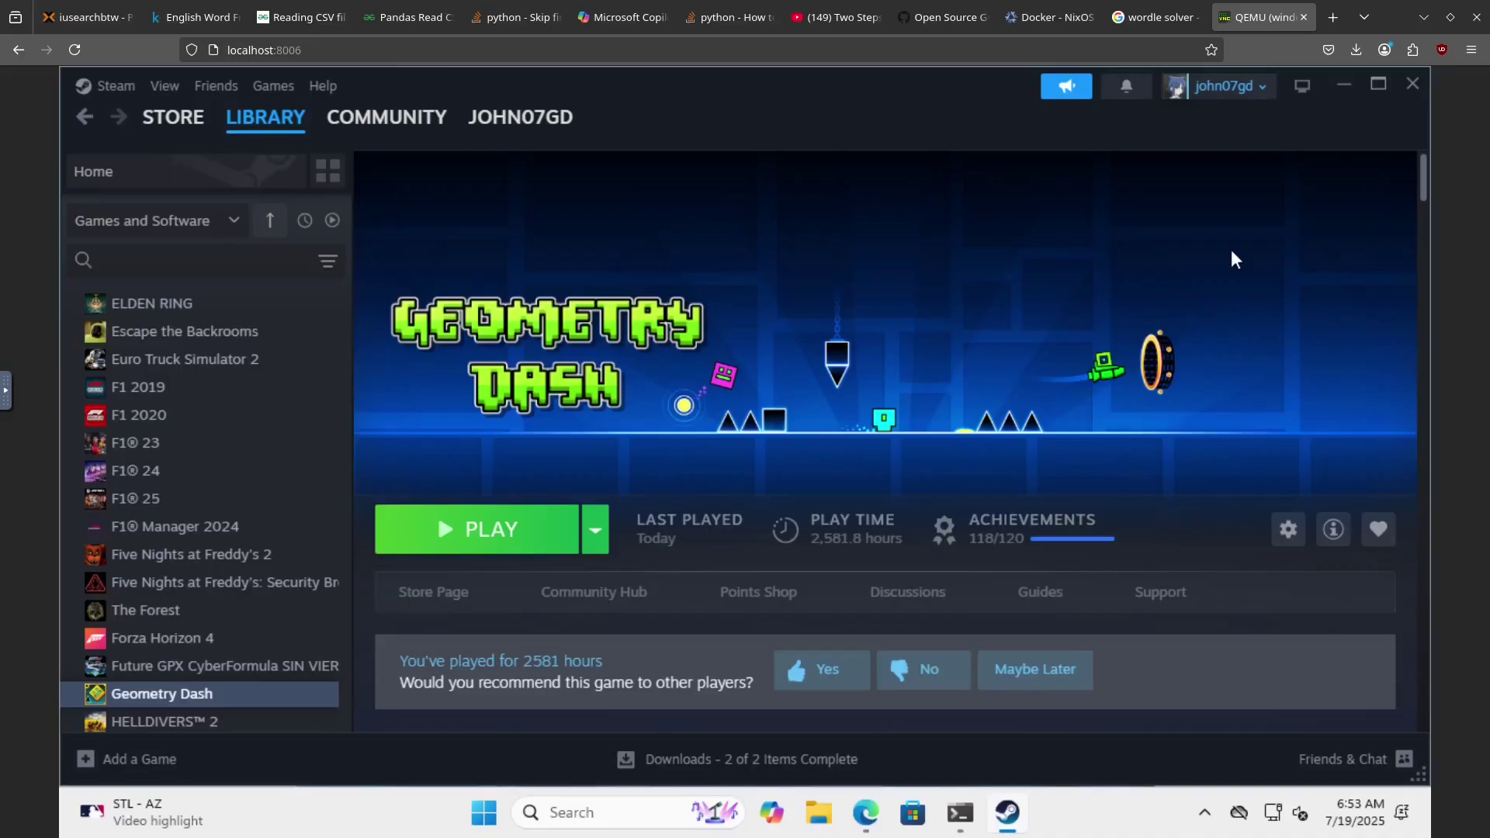
# Launch Geometry Dash, then Bing-search 'geode' in a new Edge tab and open Install Geode
pyautogui.click(477, 530)
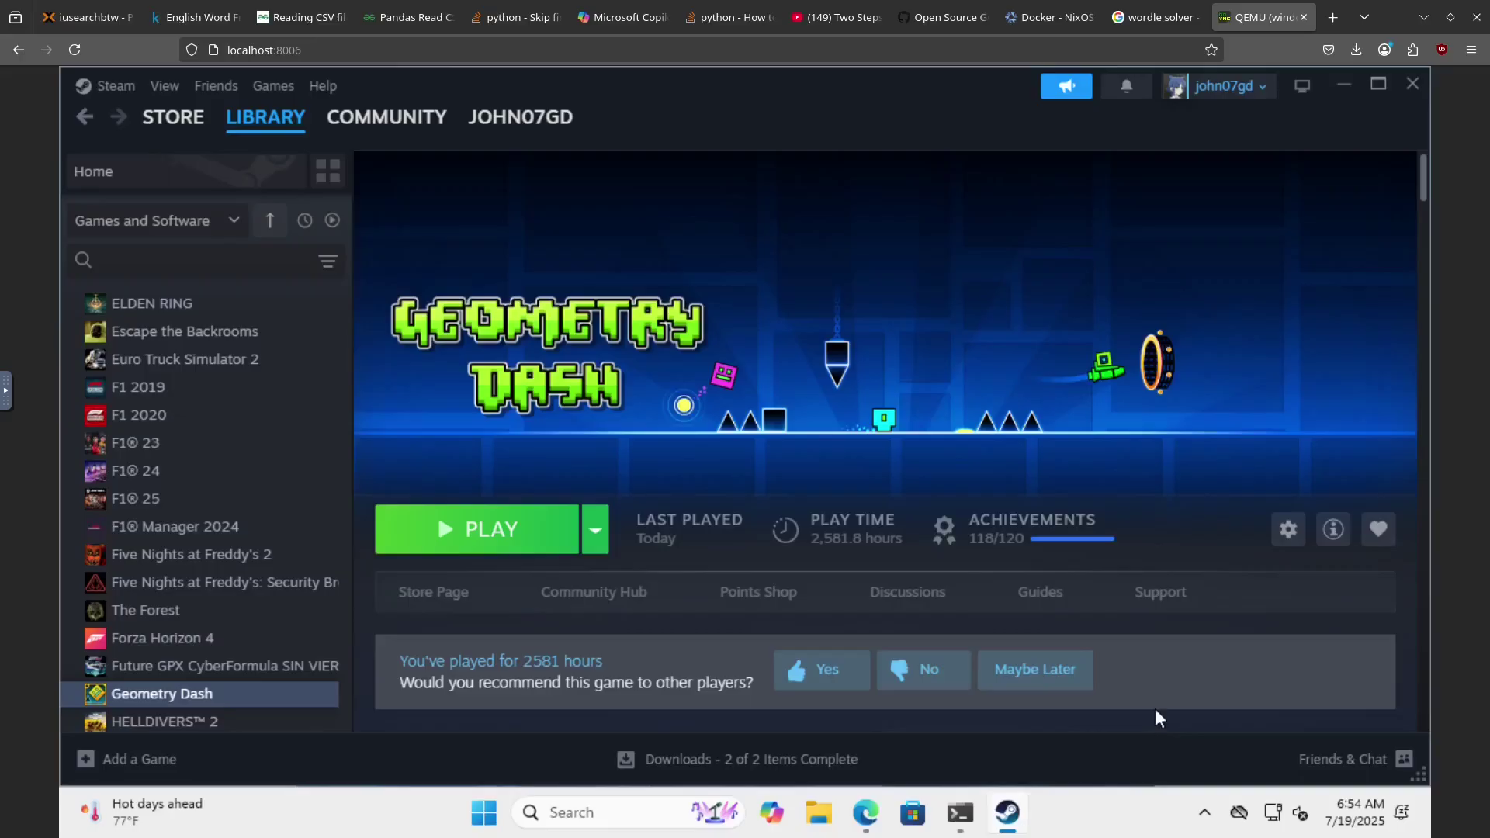
pyautogui.click(865, 811)
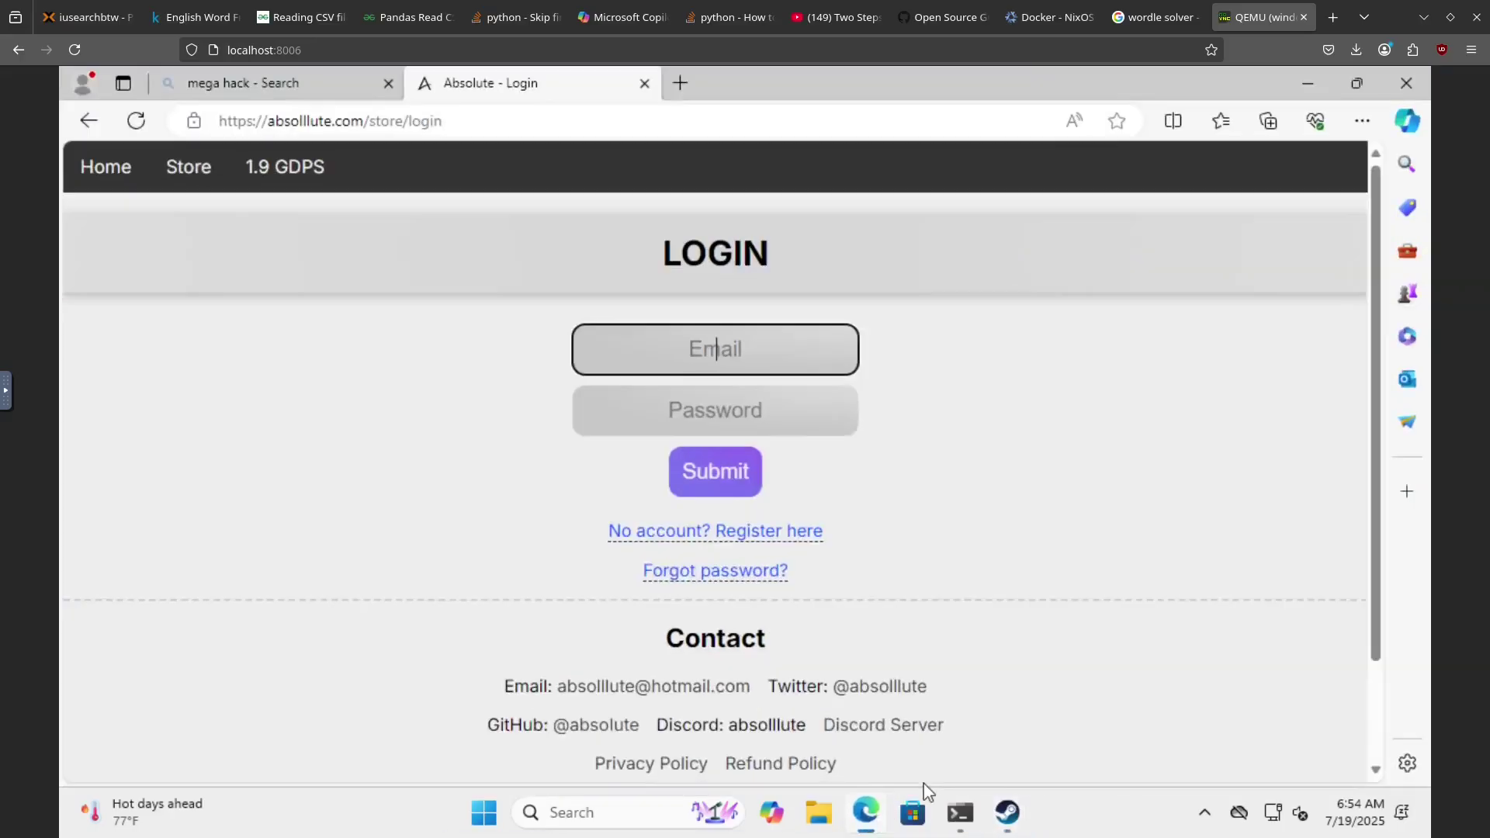
pyautogui.click(679, 83)
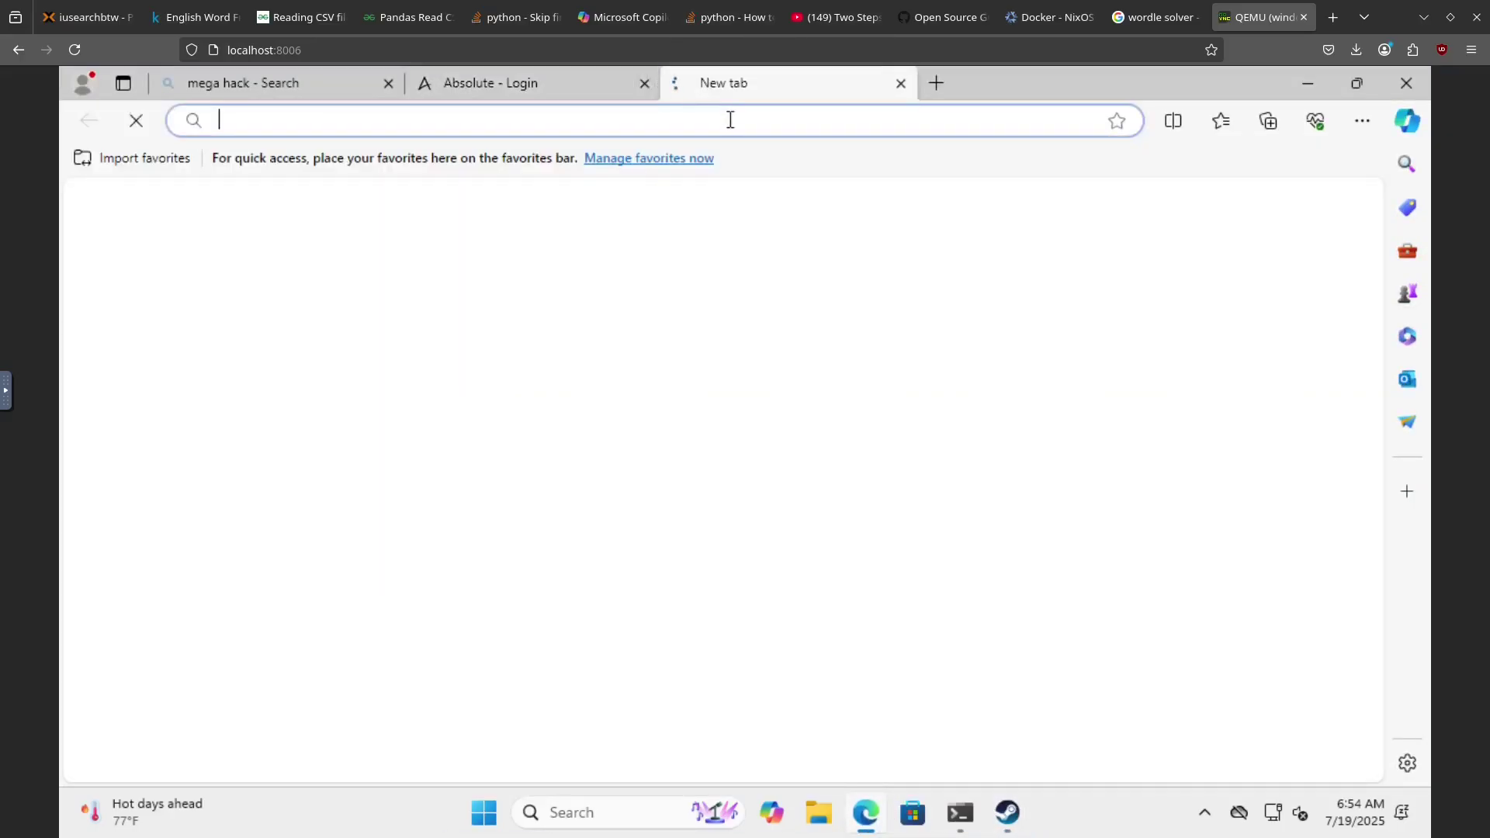
pyautogui.write('geode')
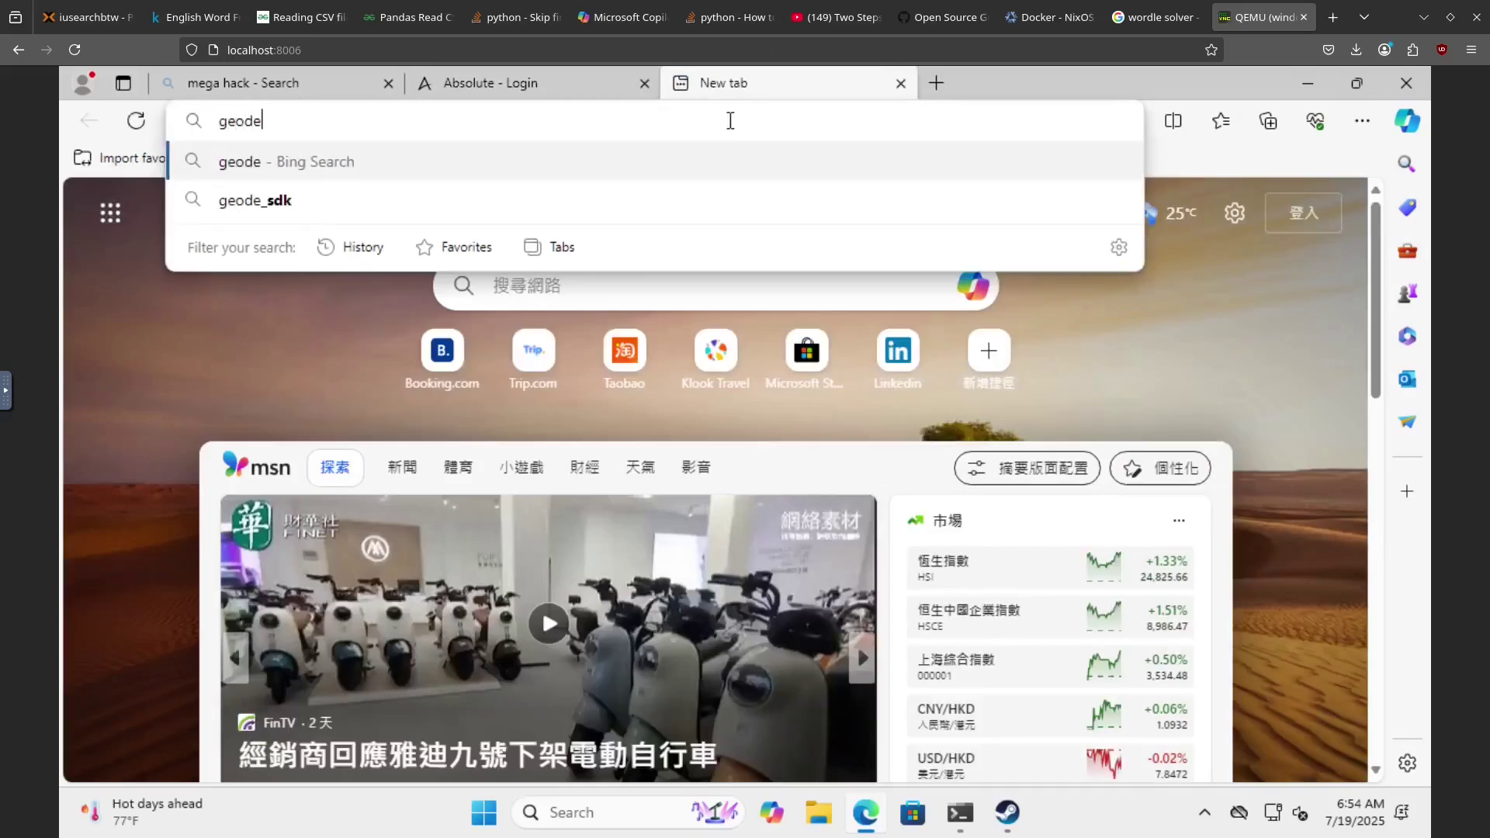
pyautogui.press('Return')
pyautogui.click(418, 191)
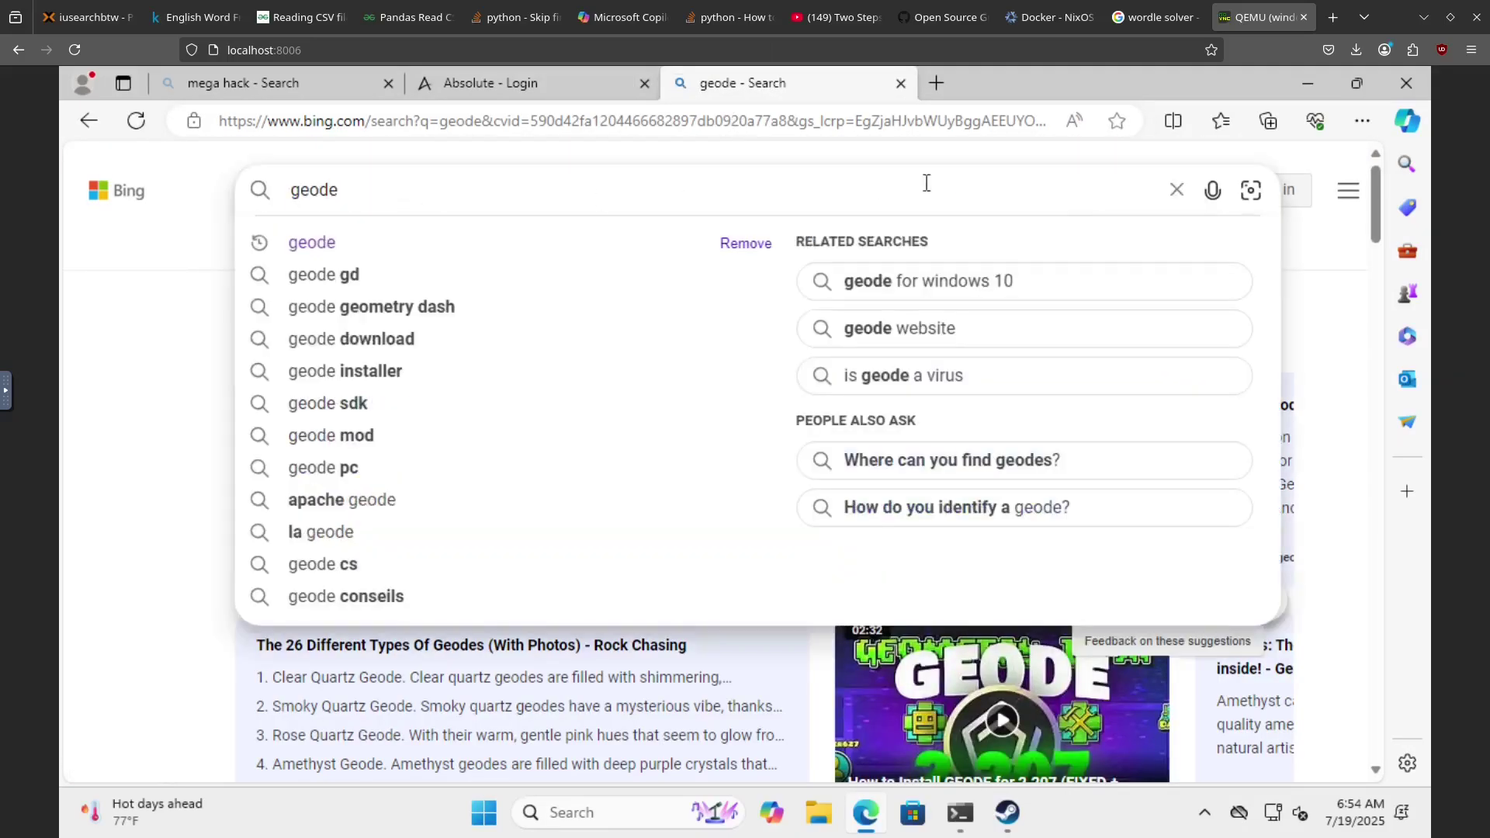
pyautogui.click(148, 354)
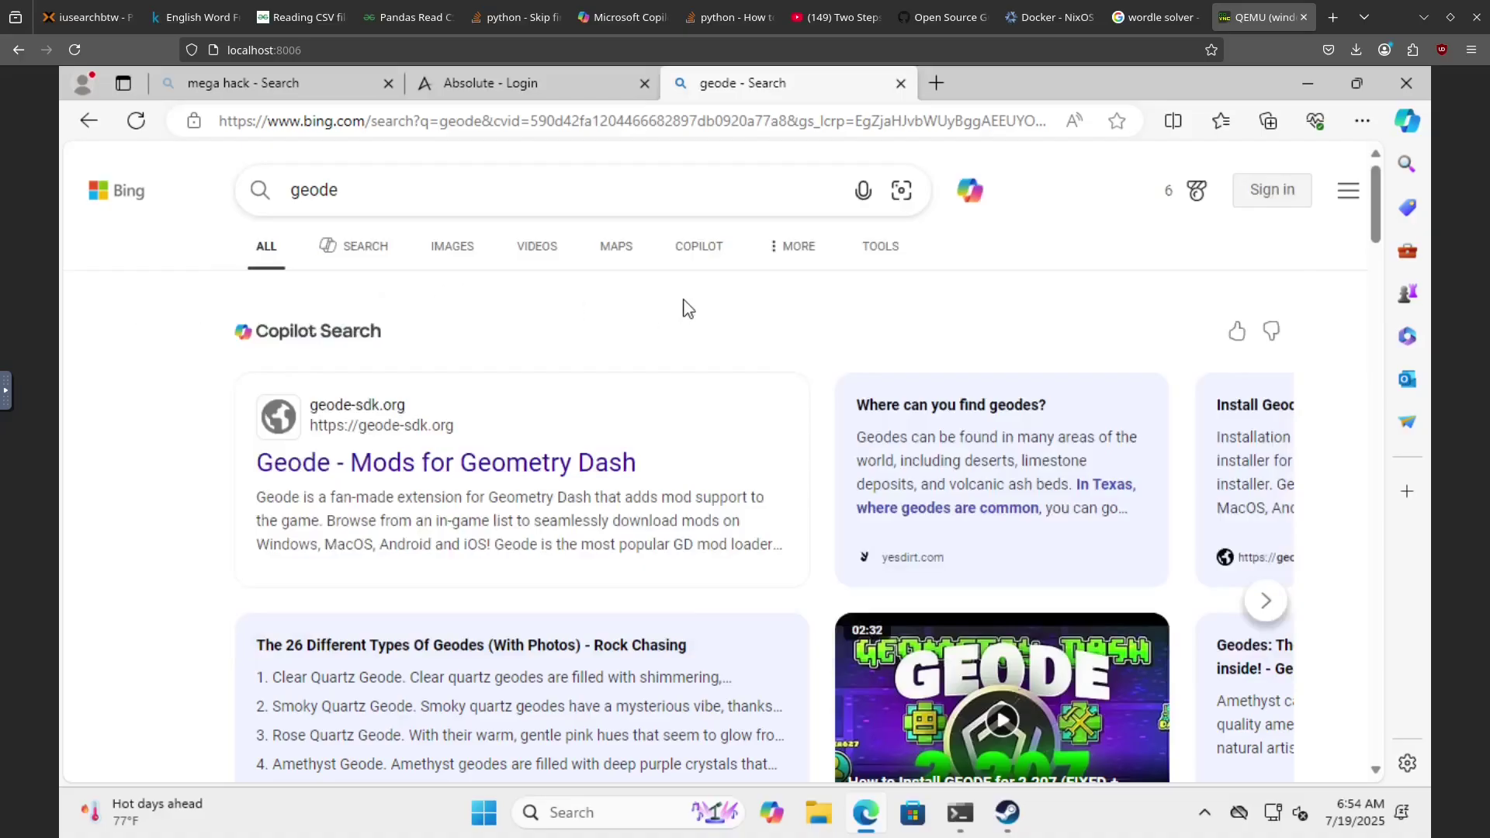
pyautogui.scroll(-1, 194, 326)
pyautogui.scroll(-1, 193, 326)
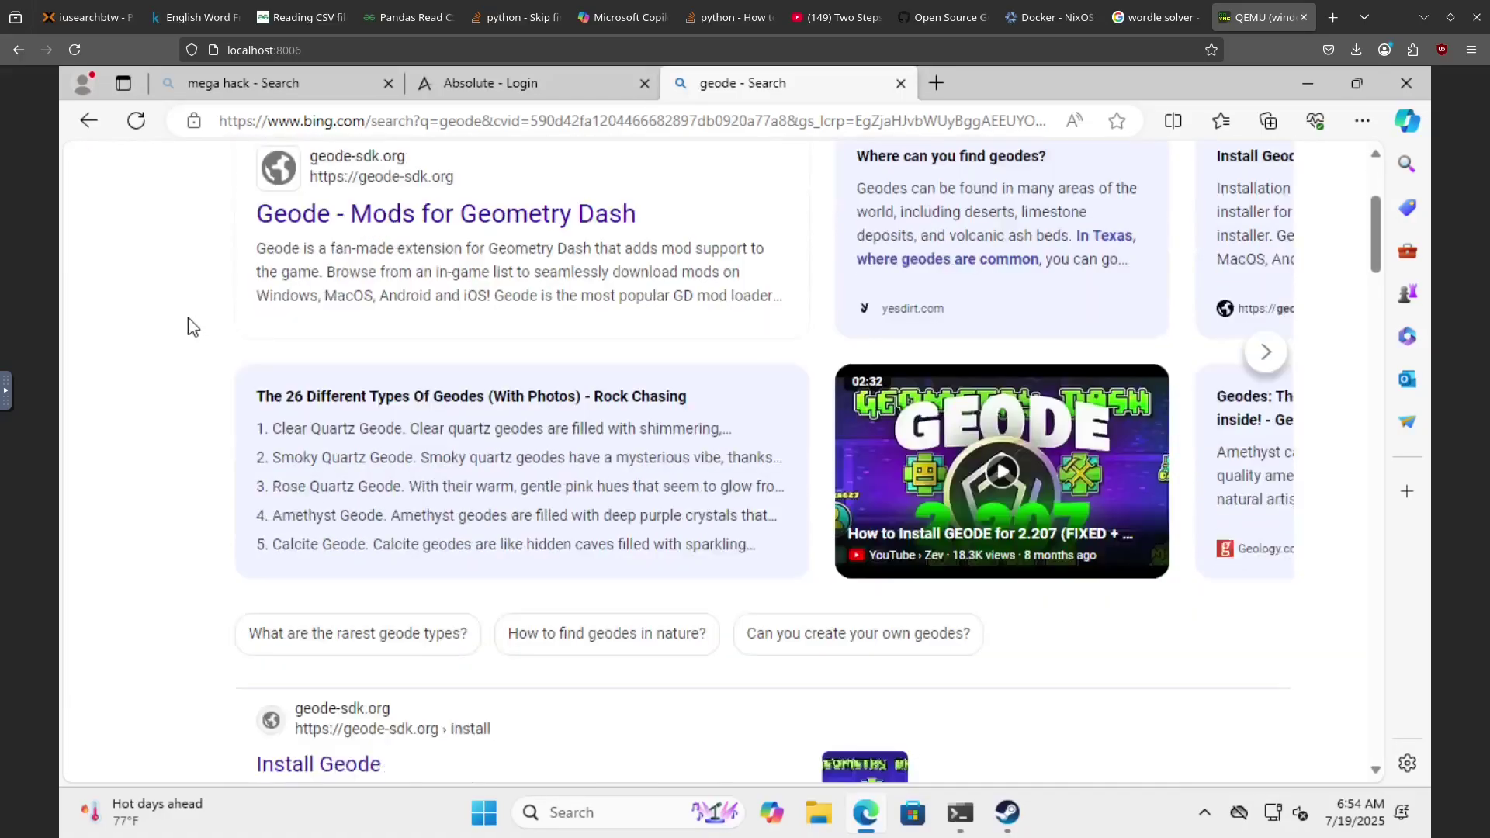
pyautogui.scroll(-1, 186, 324)
pyautogui.scroll(2, 183, 324)
pyautogui.scroll(-5, 182, 323)
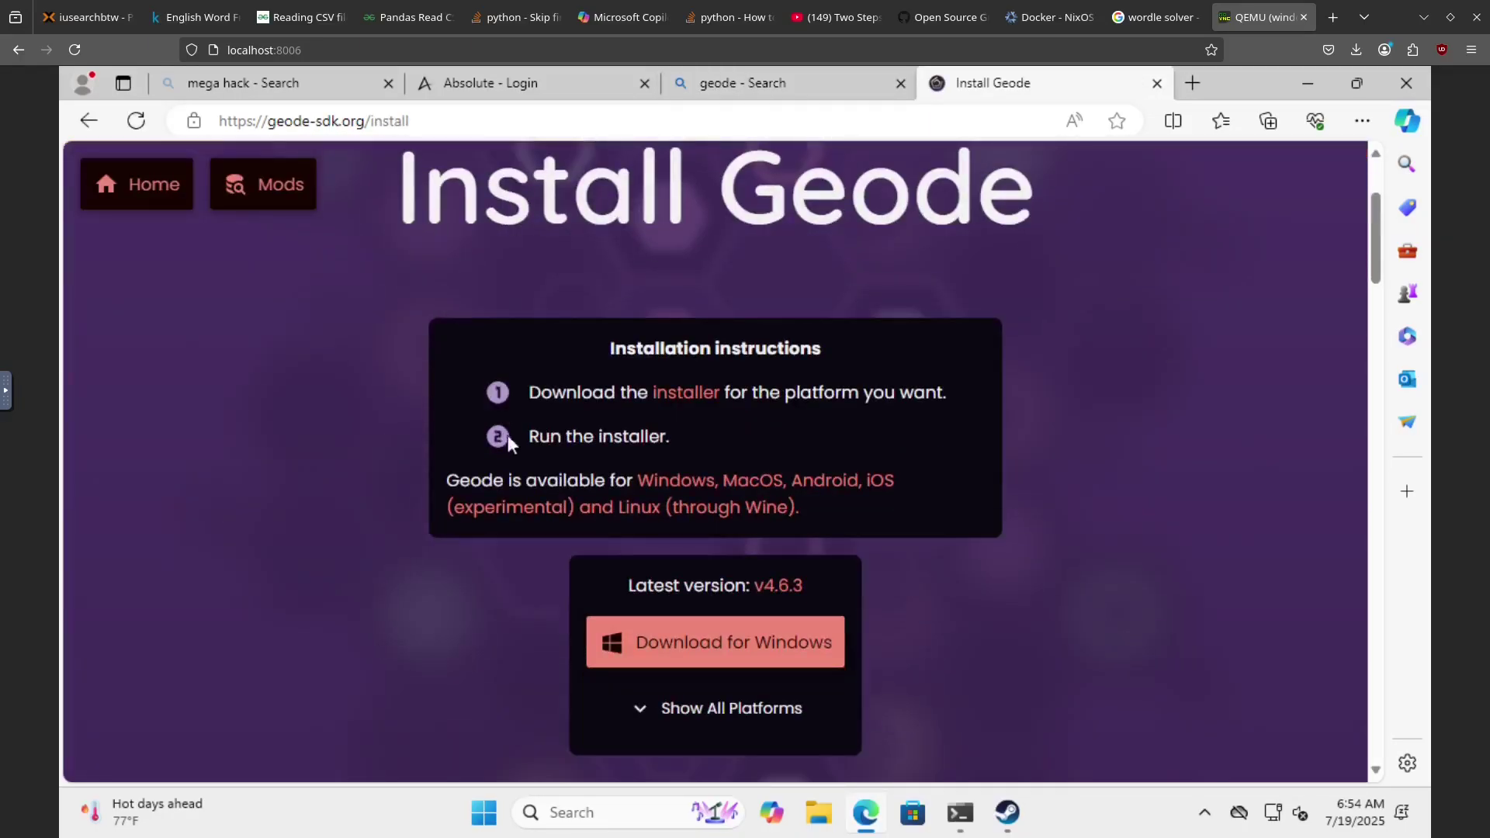
# Download the Geode v4.6.3 installer for Windows from geode-sdk.org
pyautogui.click(806, 644)
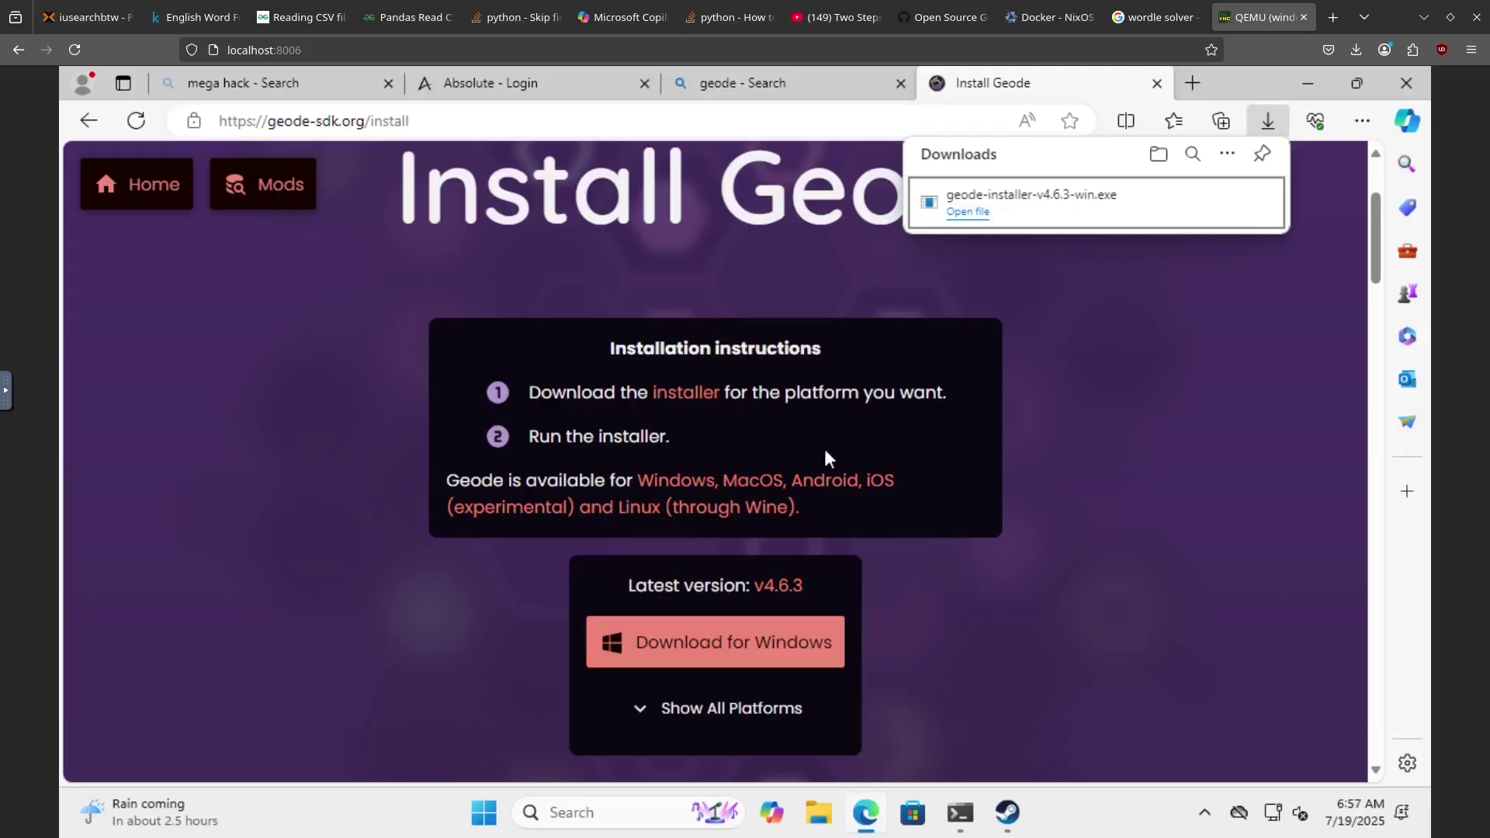
# Run the downloaded Geode installer and keep English as the setup language
pyautogui.click(1135, 215)
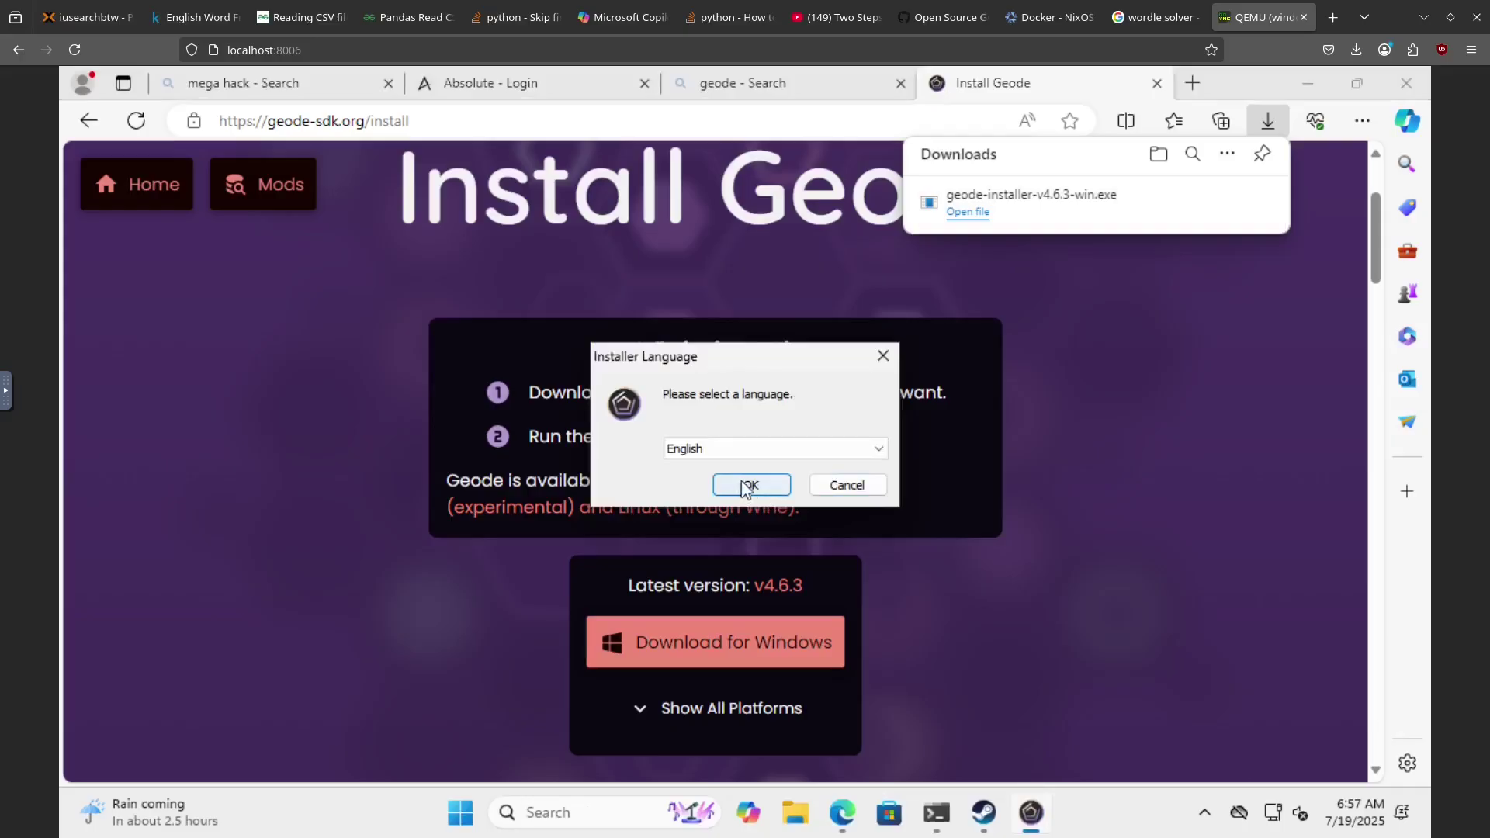
pyautogui.click(722, 452)
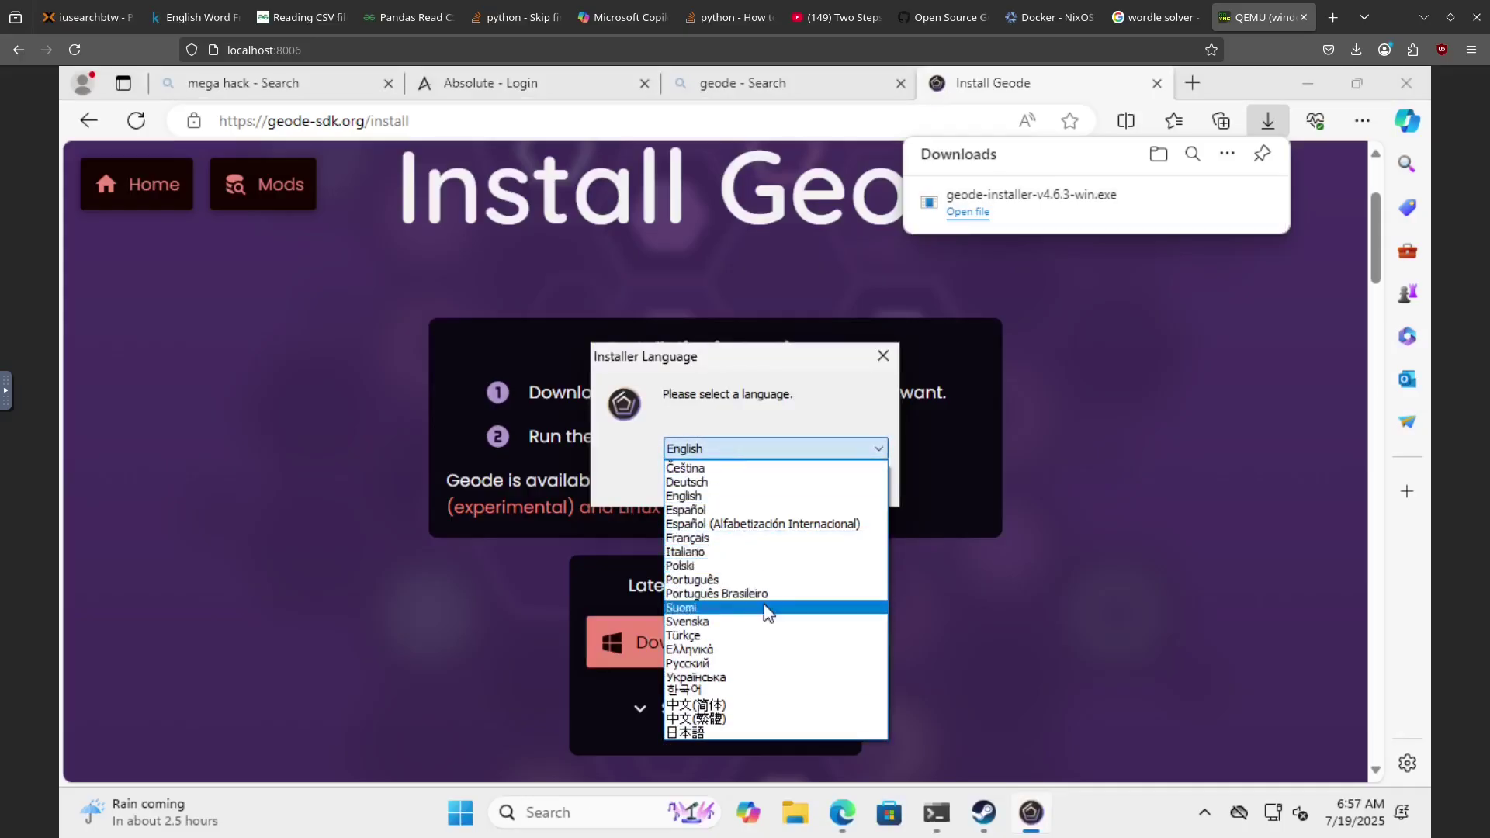
pyautogui.click(687, 497)
pyautogui.click(759, 484)
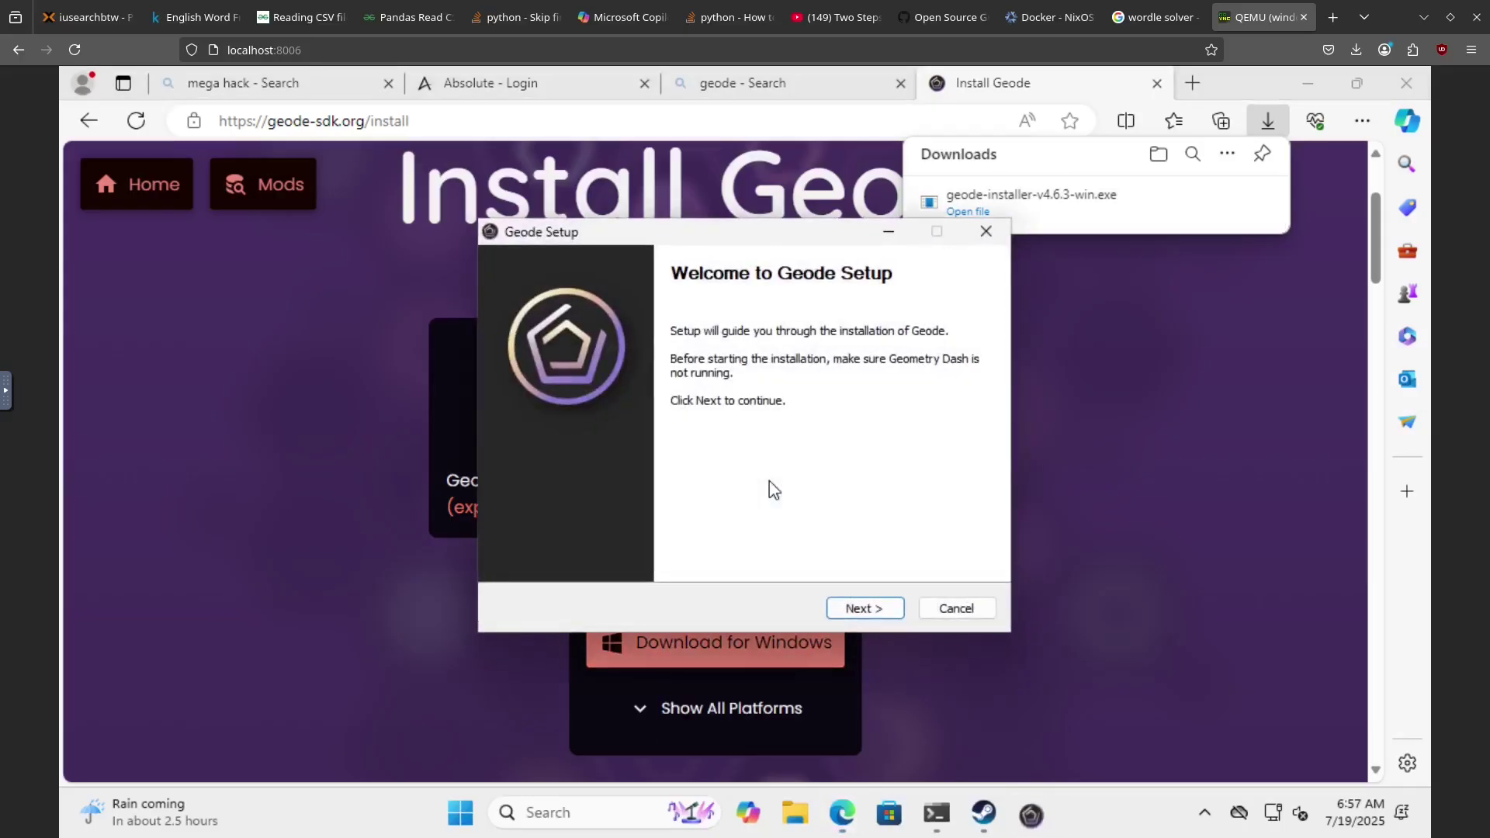
# Pass the welcome page, accept the license, and continue past the install location to install
pyautogui.click(876, 613)
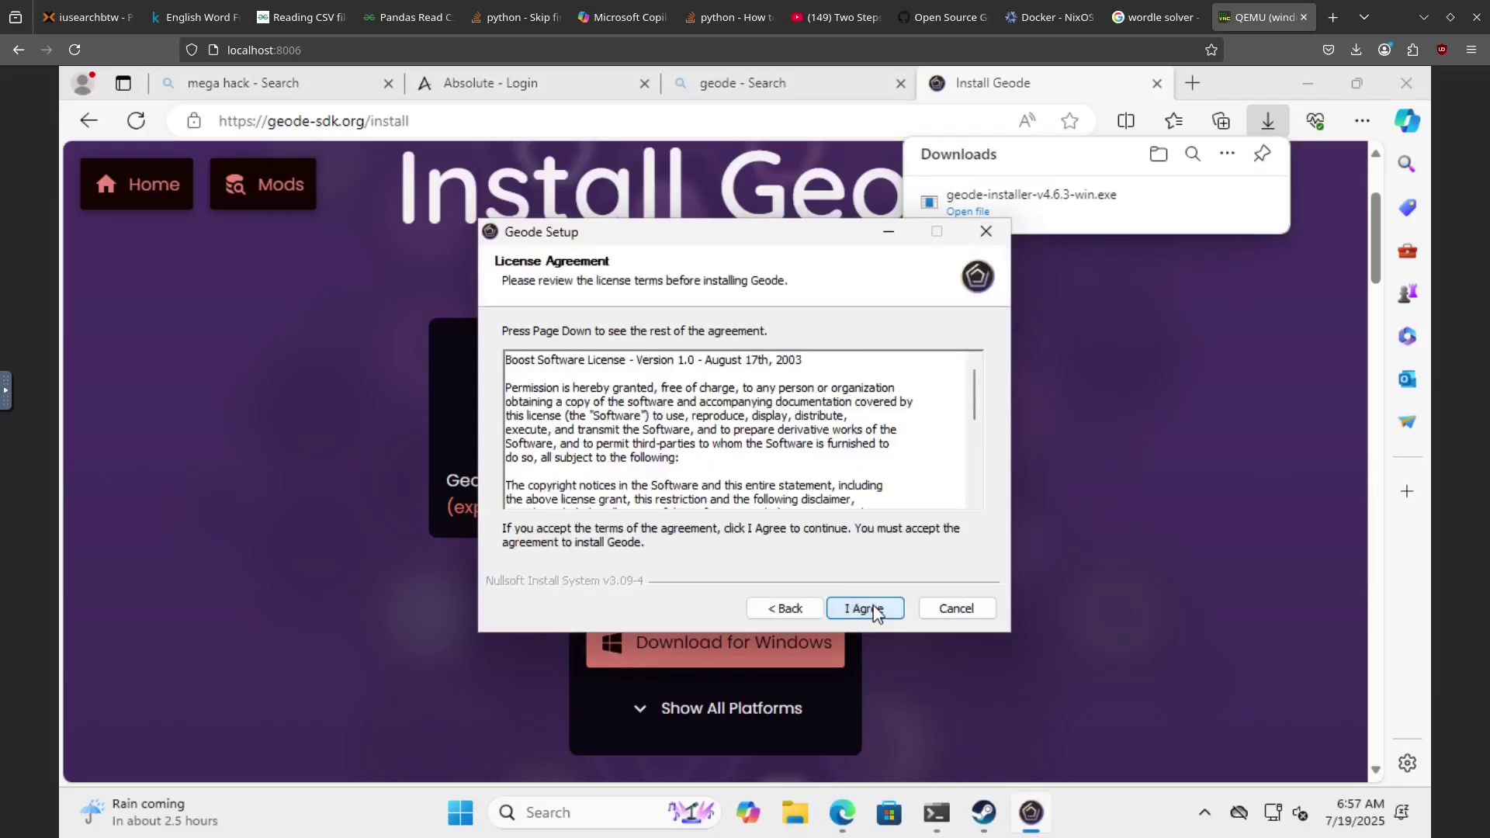
pyautogui.click(875, 613)
pyautogui.click(875, 614)
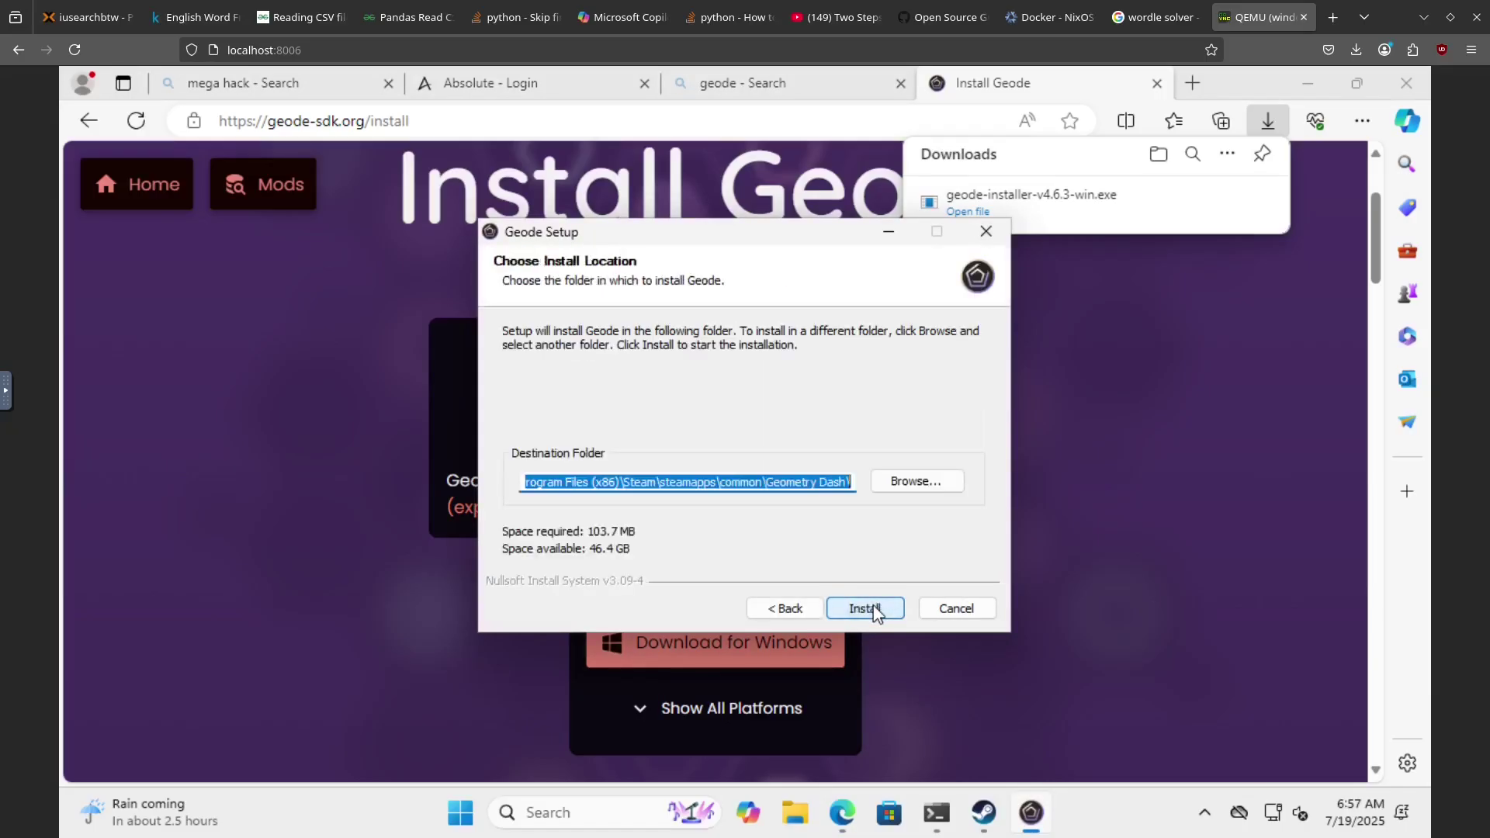
pyautogui.click(876, 614)
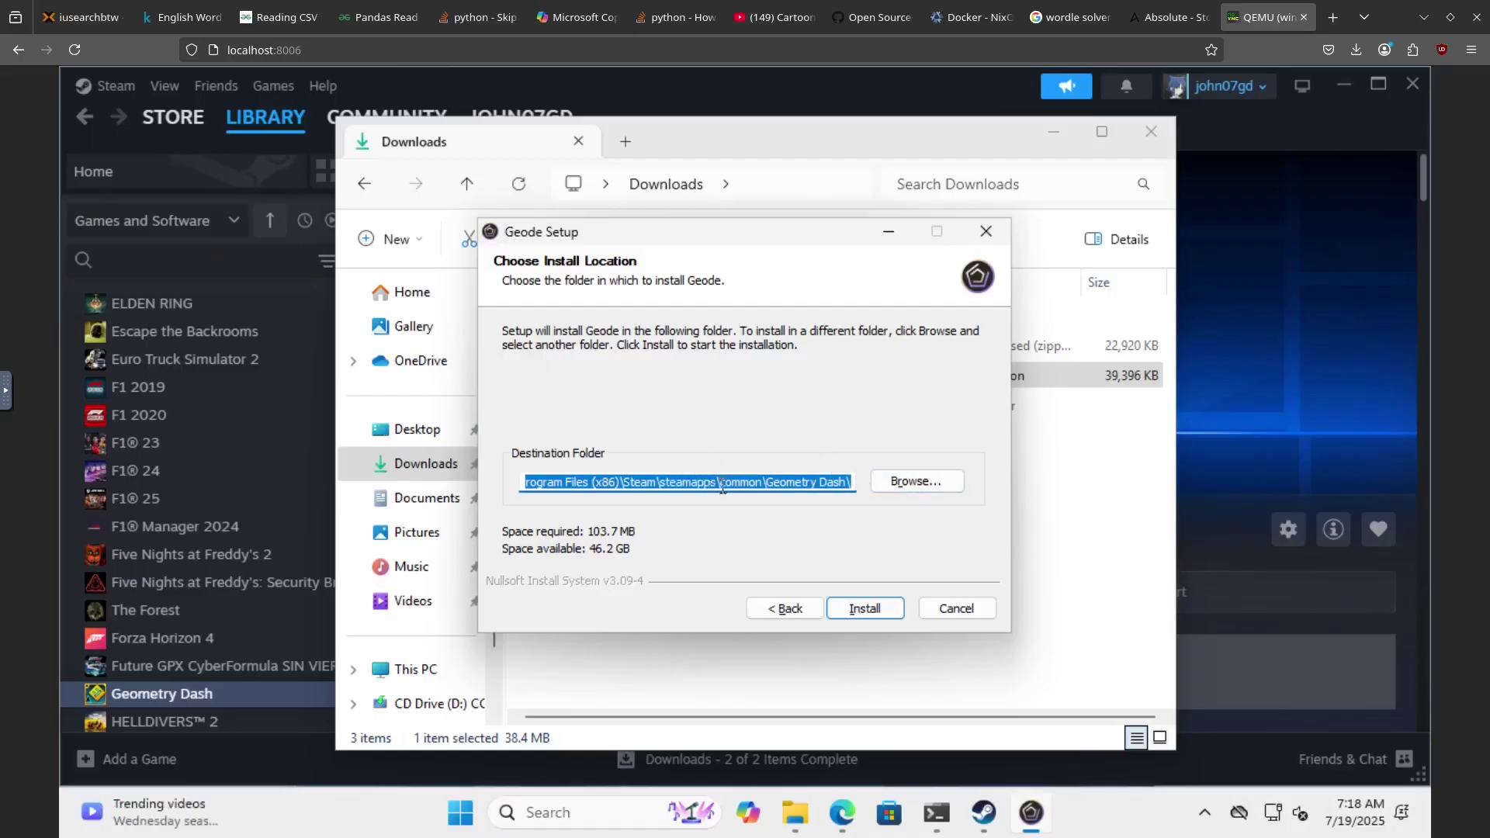
# Confirm the Geometry Dash destination folder, then complete the Geode installation and close setup
pyautogui.moveTo(706, 481); pyautogui.dragTo(488, 510)
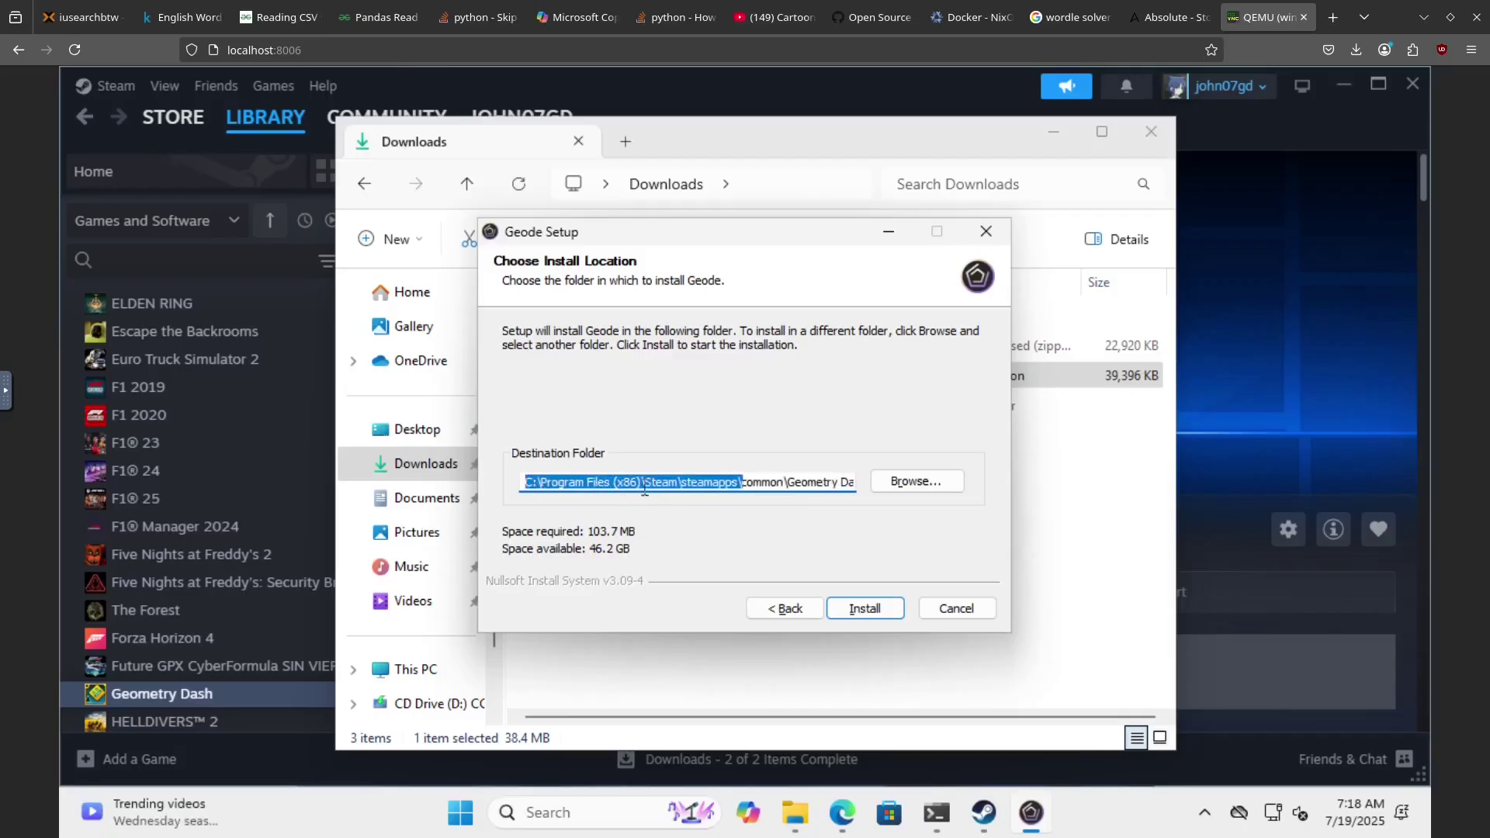
pyautogui.moveTo(684, 486); pyautogui.dragTo(958, 526)
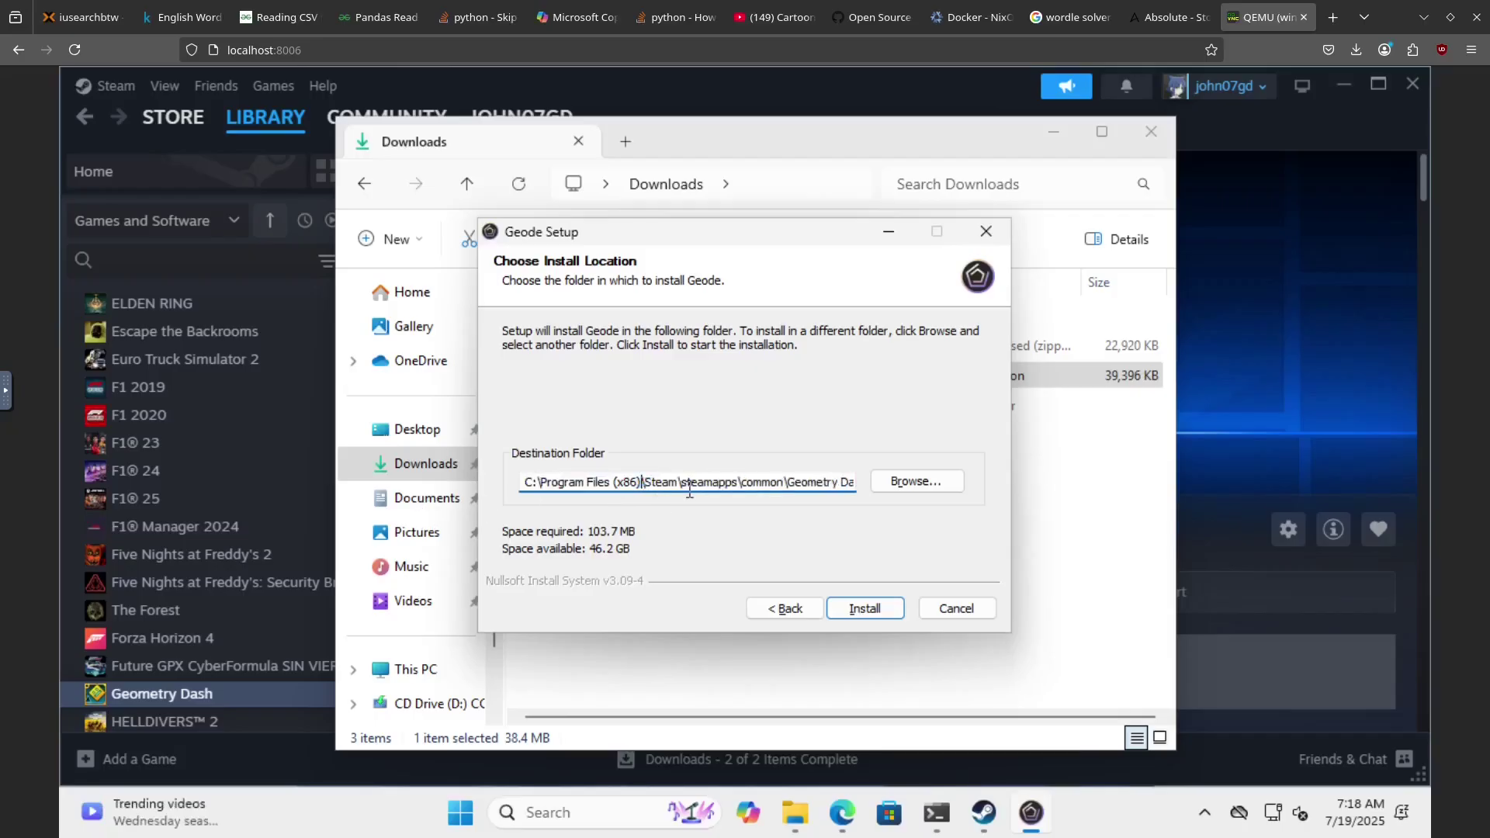
pyautogui.click(812, 488)
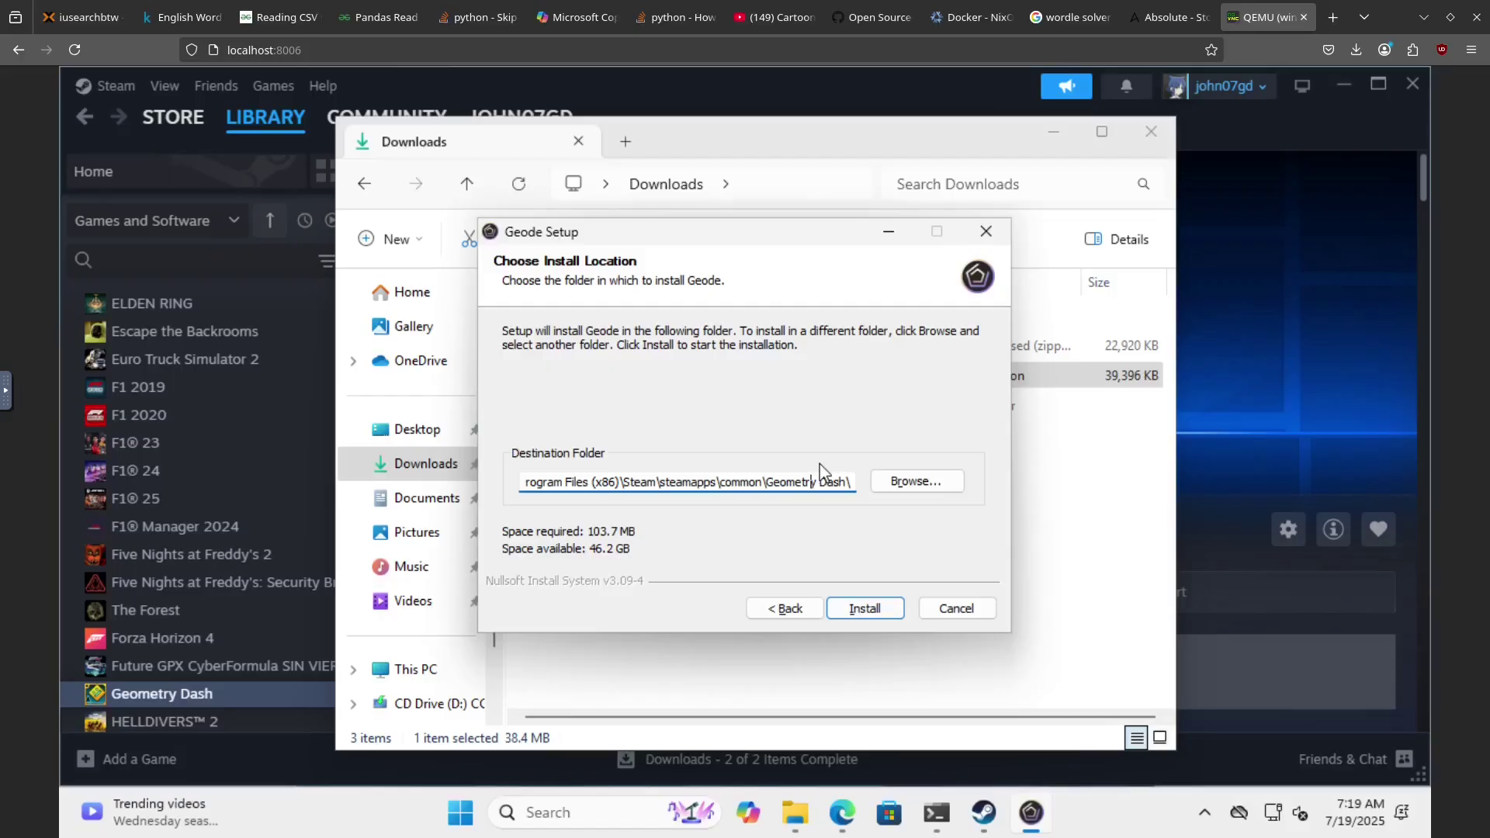
pyautogui.click(927, 492)
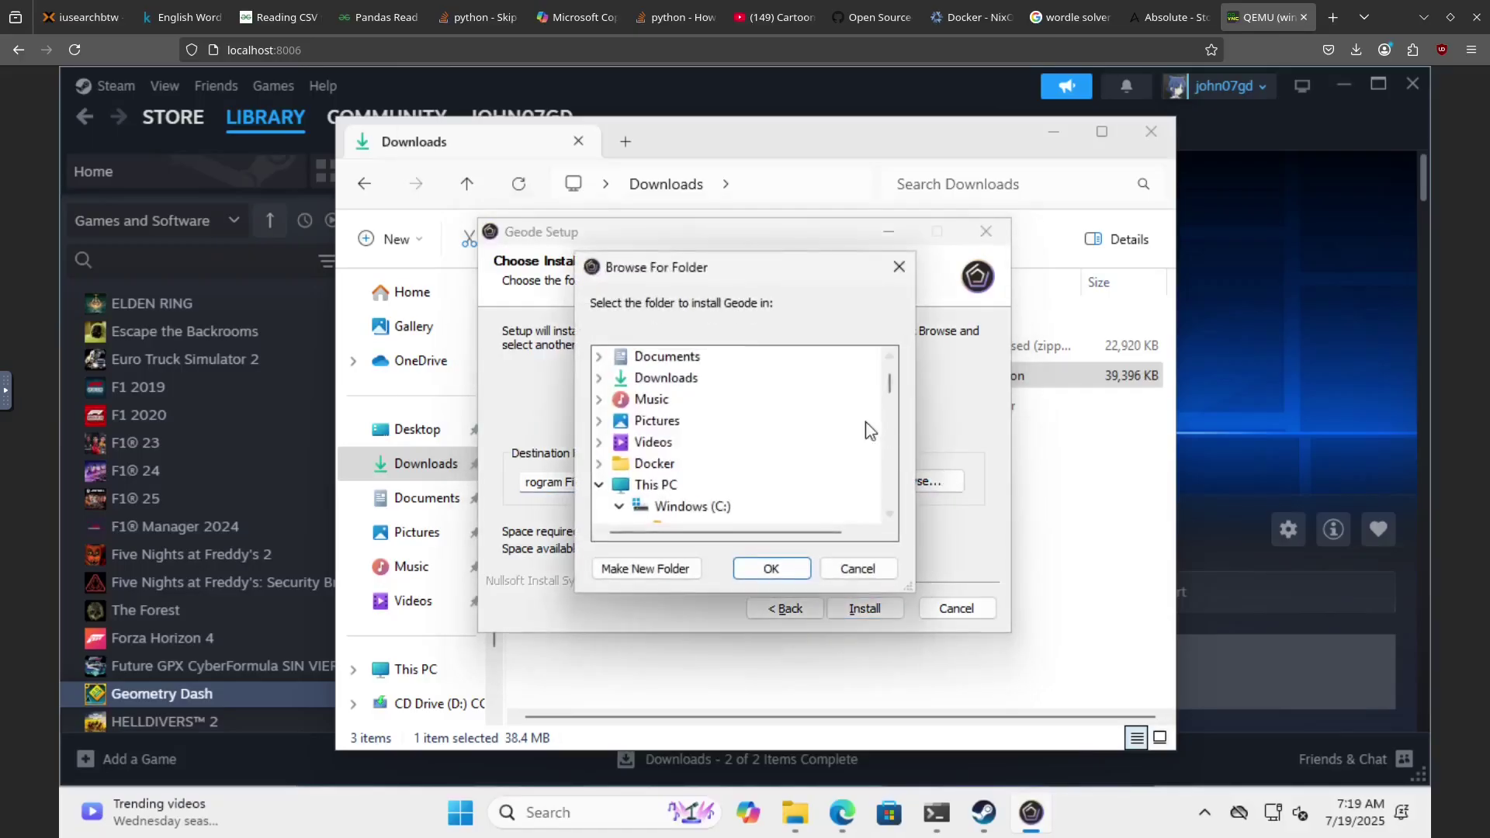
pyautogui.scroll(-5, 782, 409)
pyautogui.scroll(-5, 809, 408)
pyautogui.scroll(-5, 809, 409)
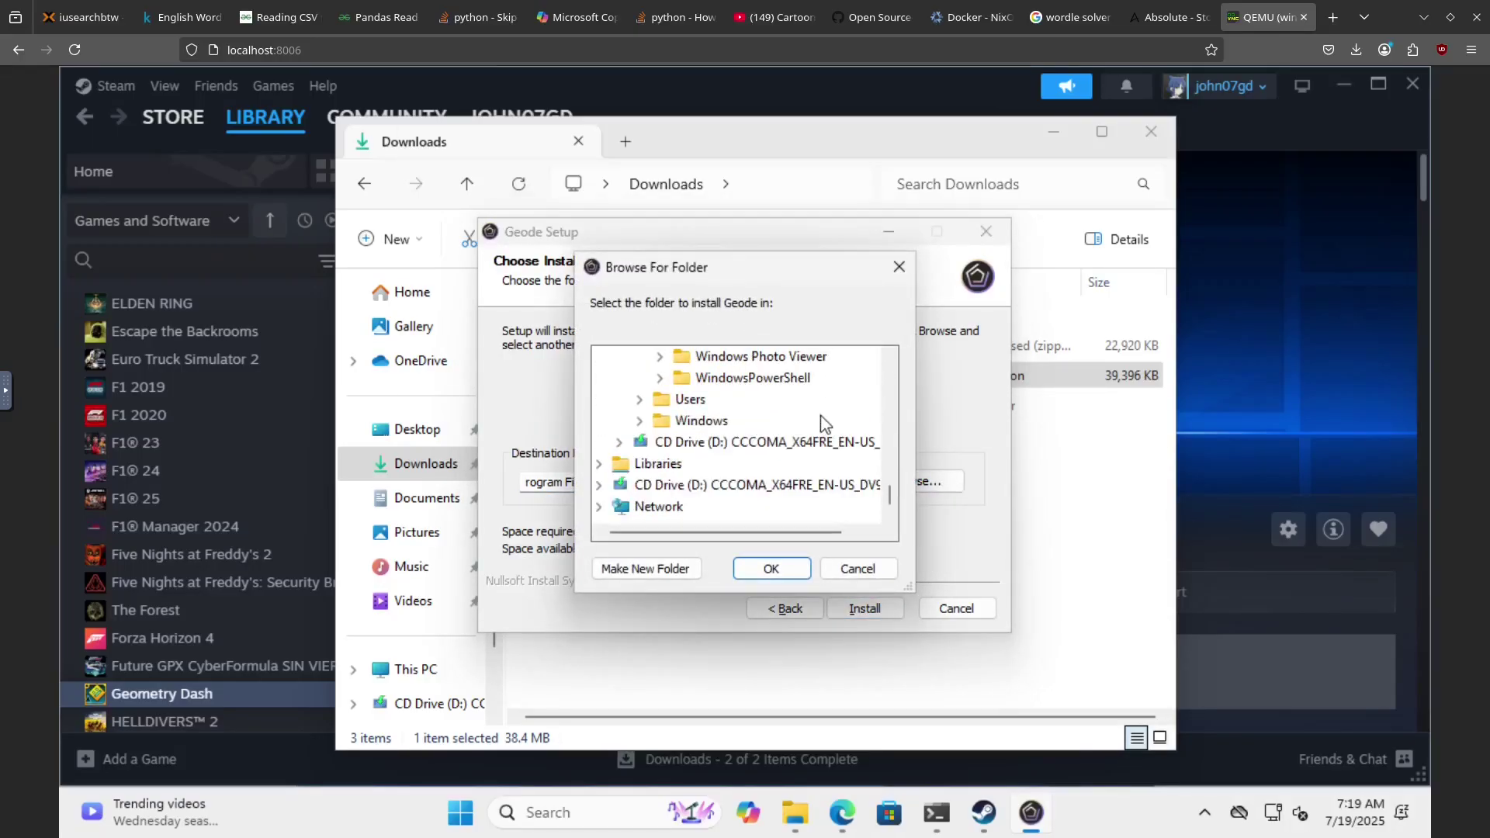
pyautogui.click(769, 568)
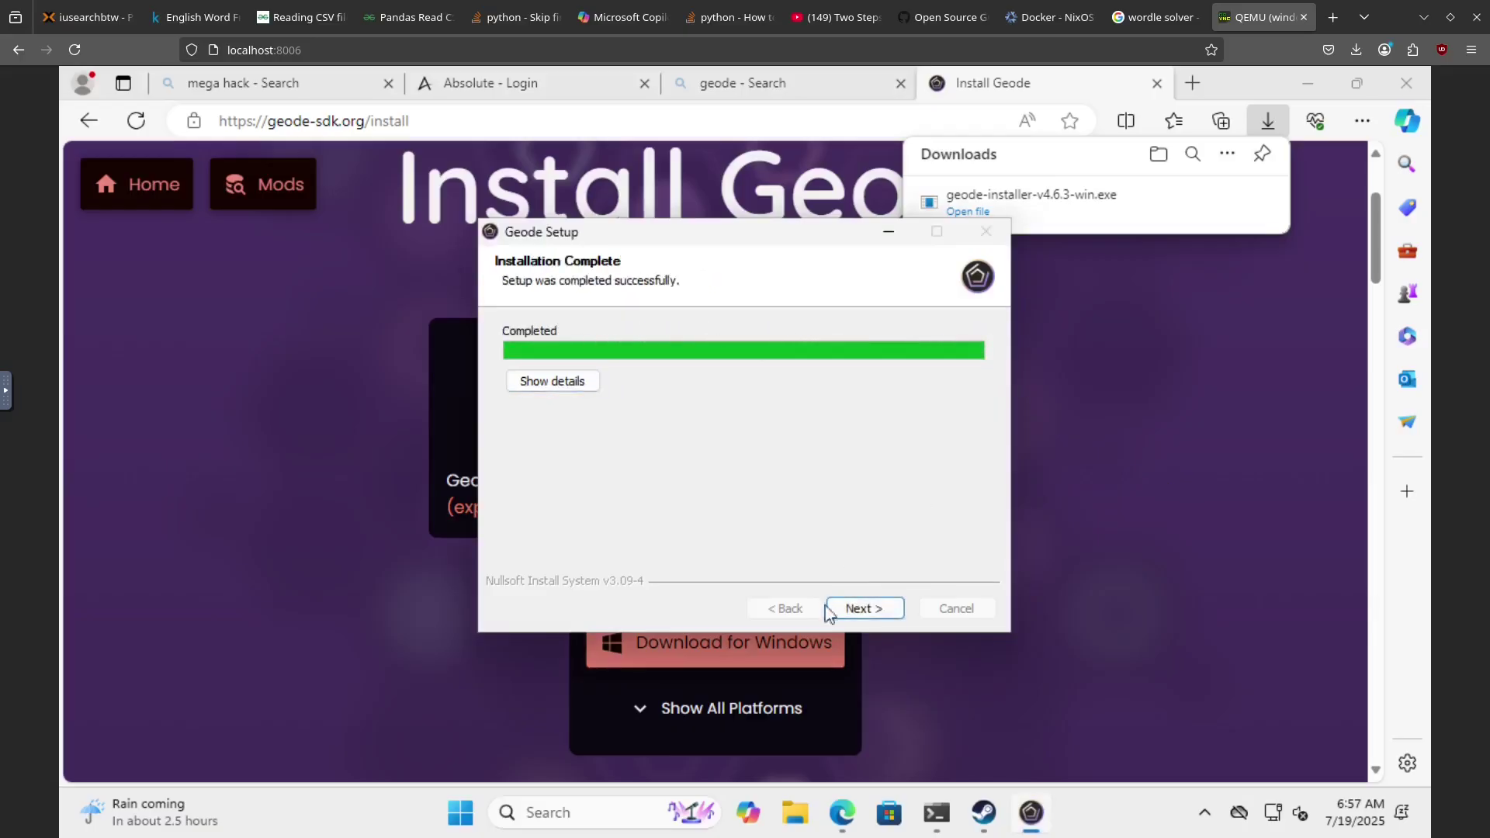
pyautogui.click(863, 608)
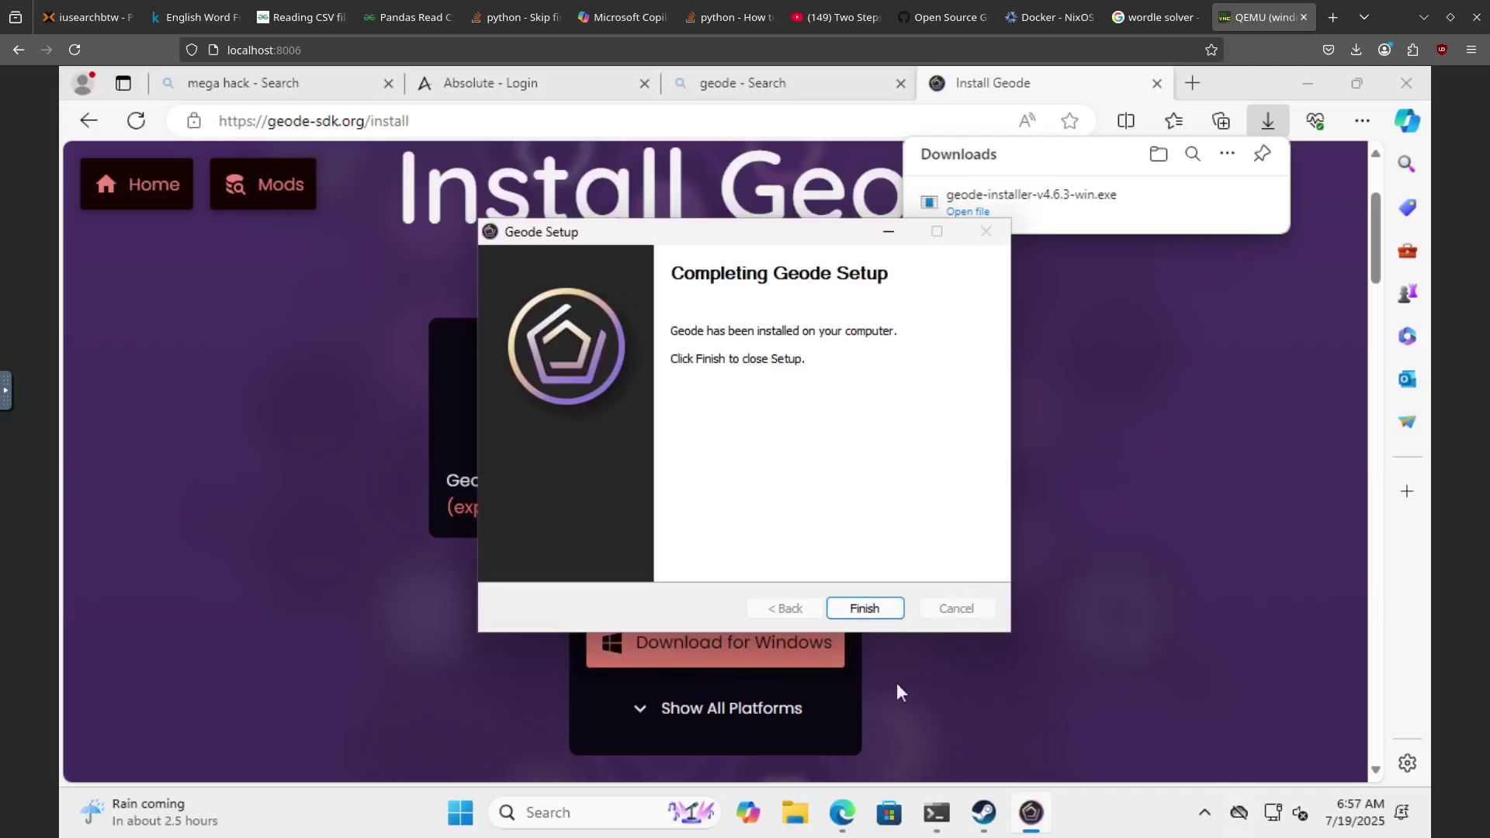
pyautogui.click(873, 607)
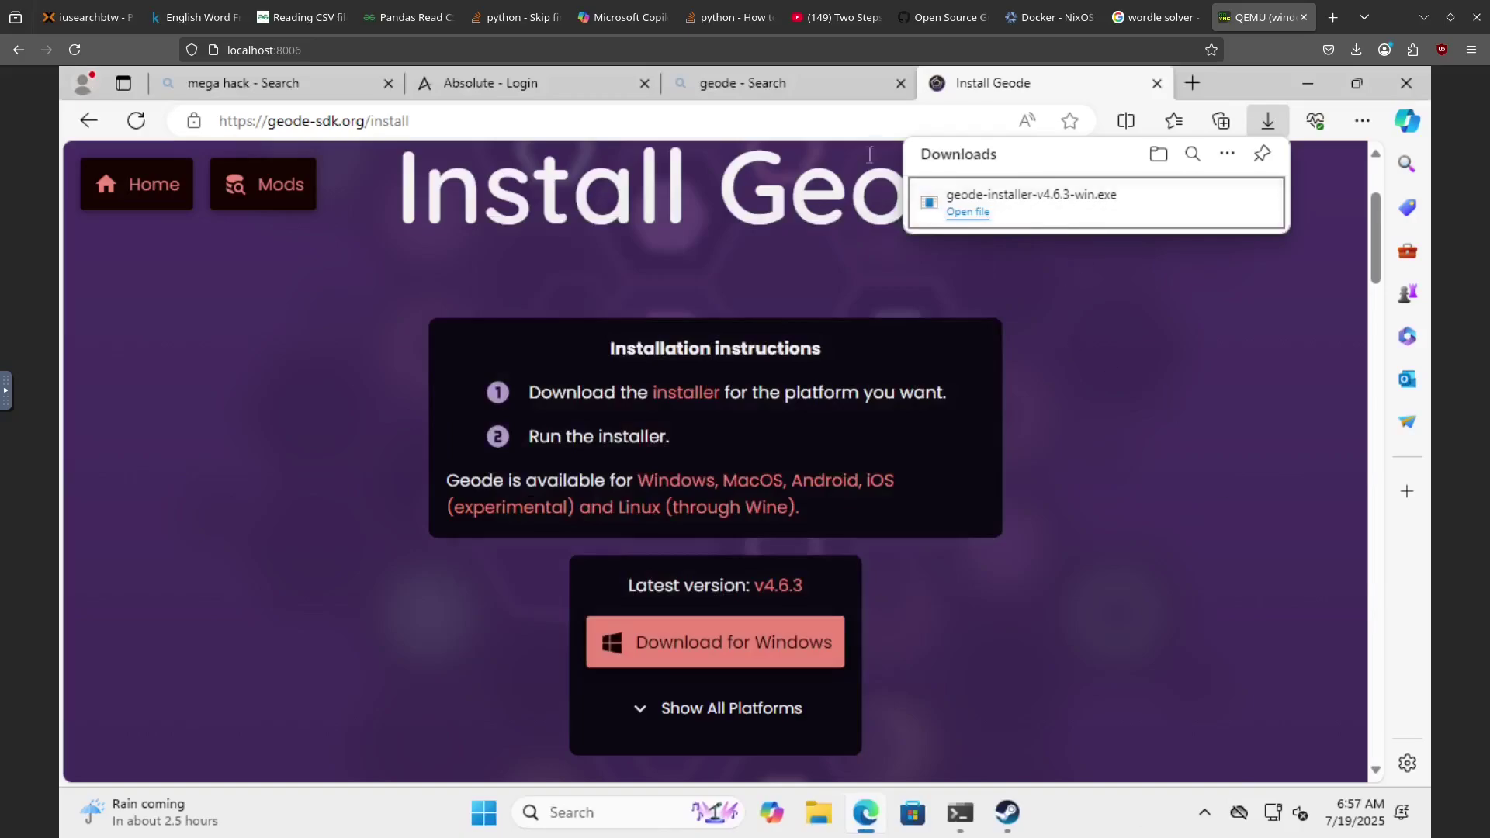
# Bing-search 'mega hack', open Absolllute's Mega Hack v8 Pro page, and go to Login to Purchase/Download
pyautogui.click(1190, 85)
pyautogui.click(1029, 114)
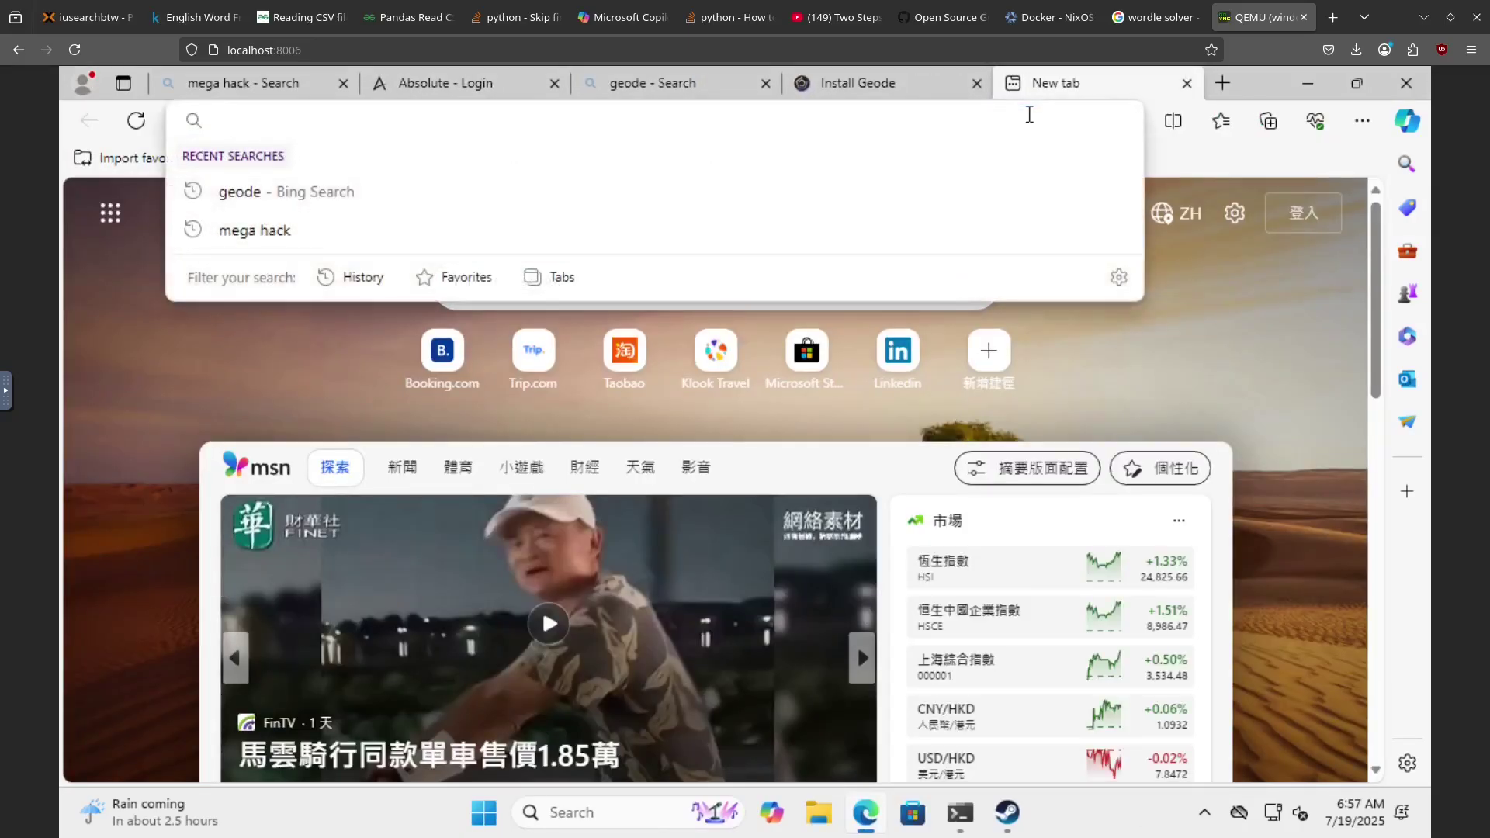
pyautogui.write('mega ')
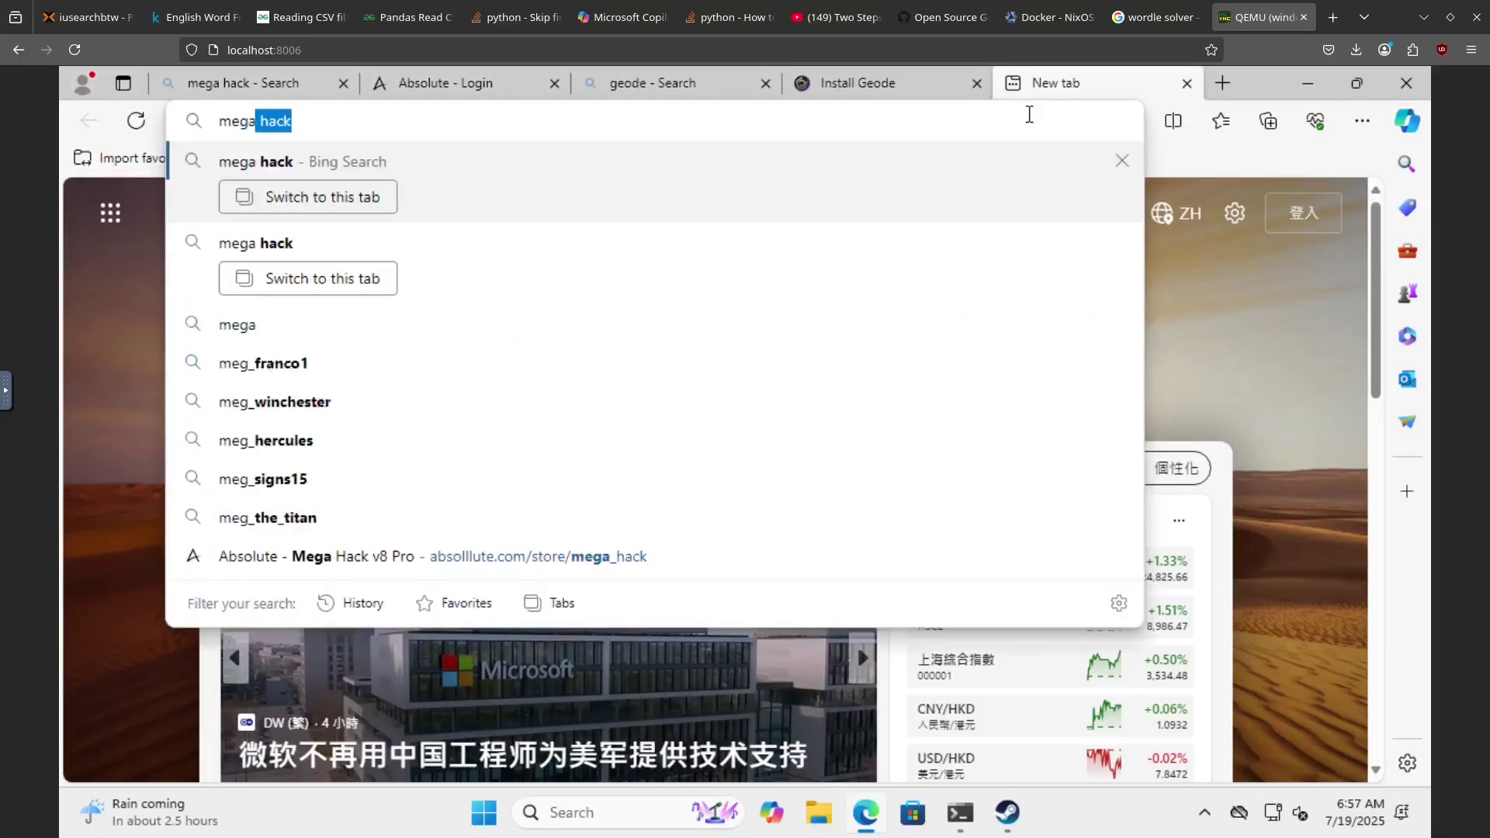
pyautogui.write('hack')
pyautogui.press('Return')
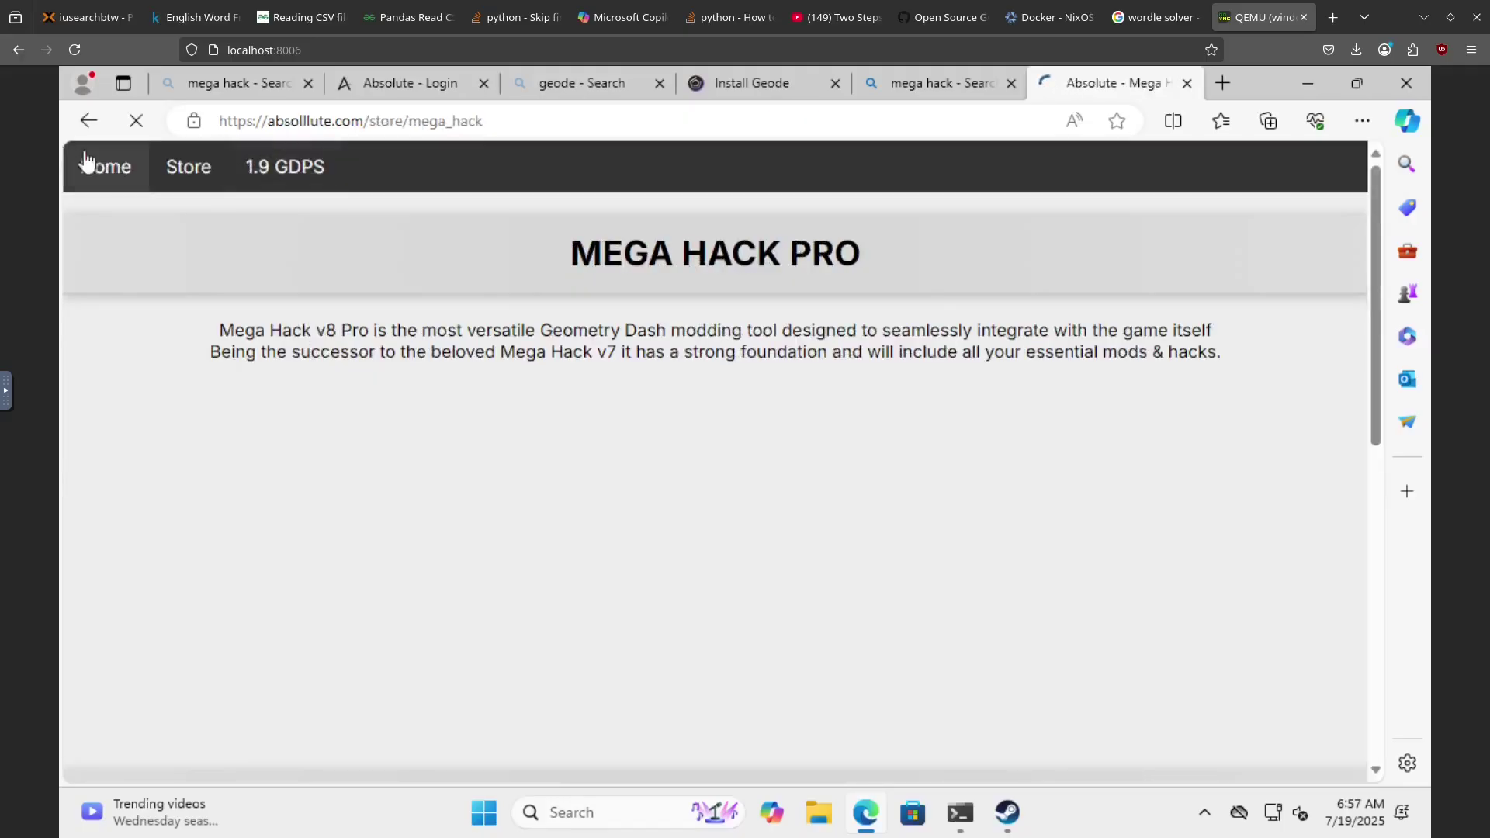
pyautogui.scroll(-1, 216, 395)
pyautogui.scroll(-3, 215, 393)
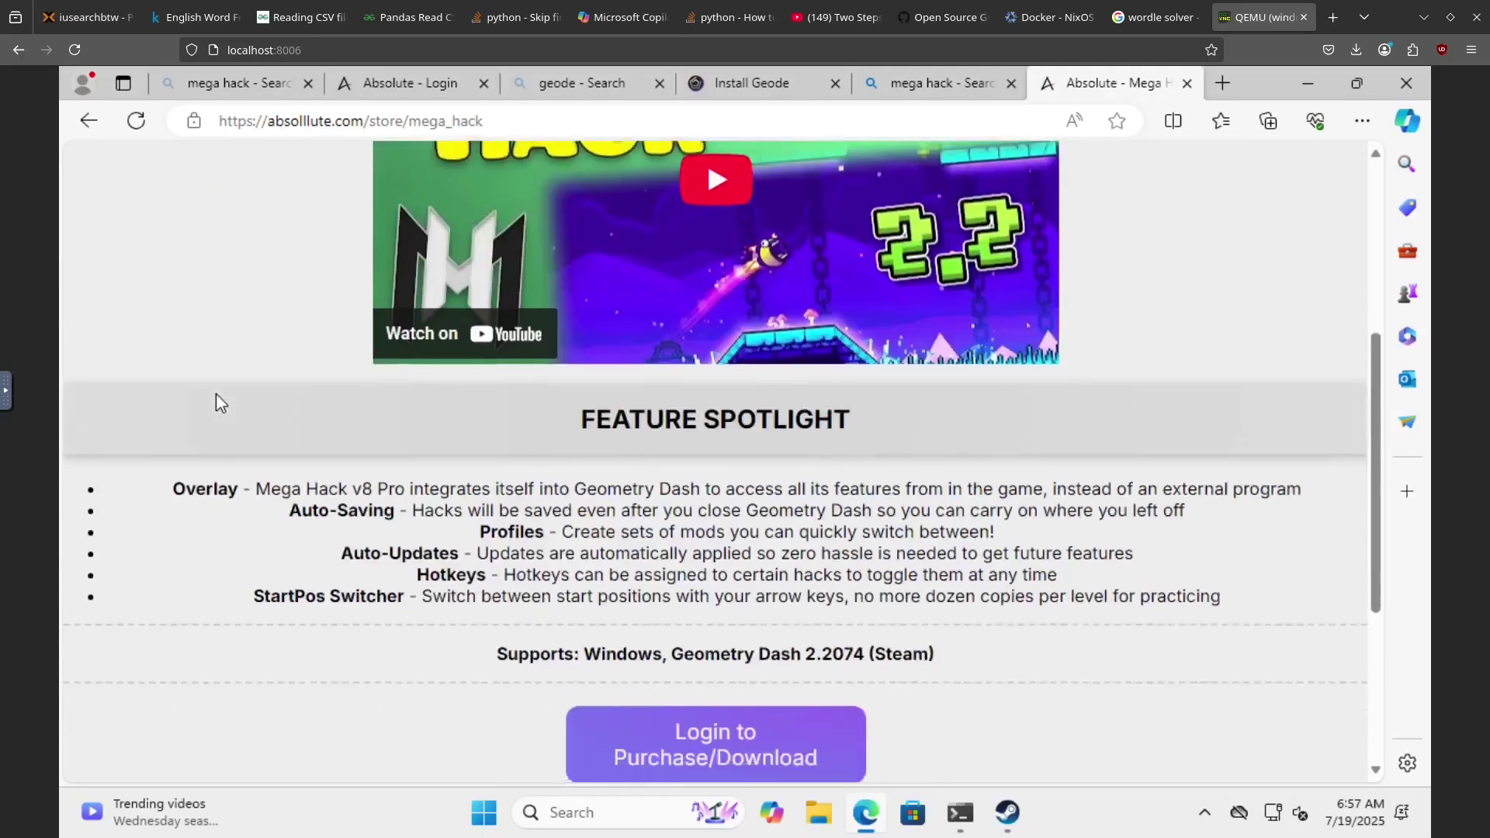
pyautogui.scroll(-1, 215, 394)
pyautogui.scroll(2, 1210, 533)
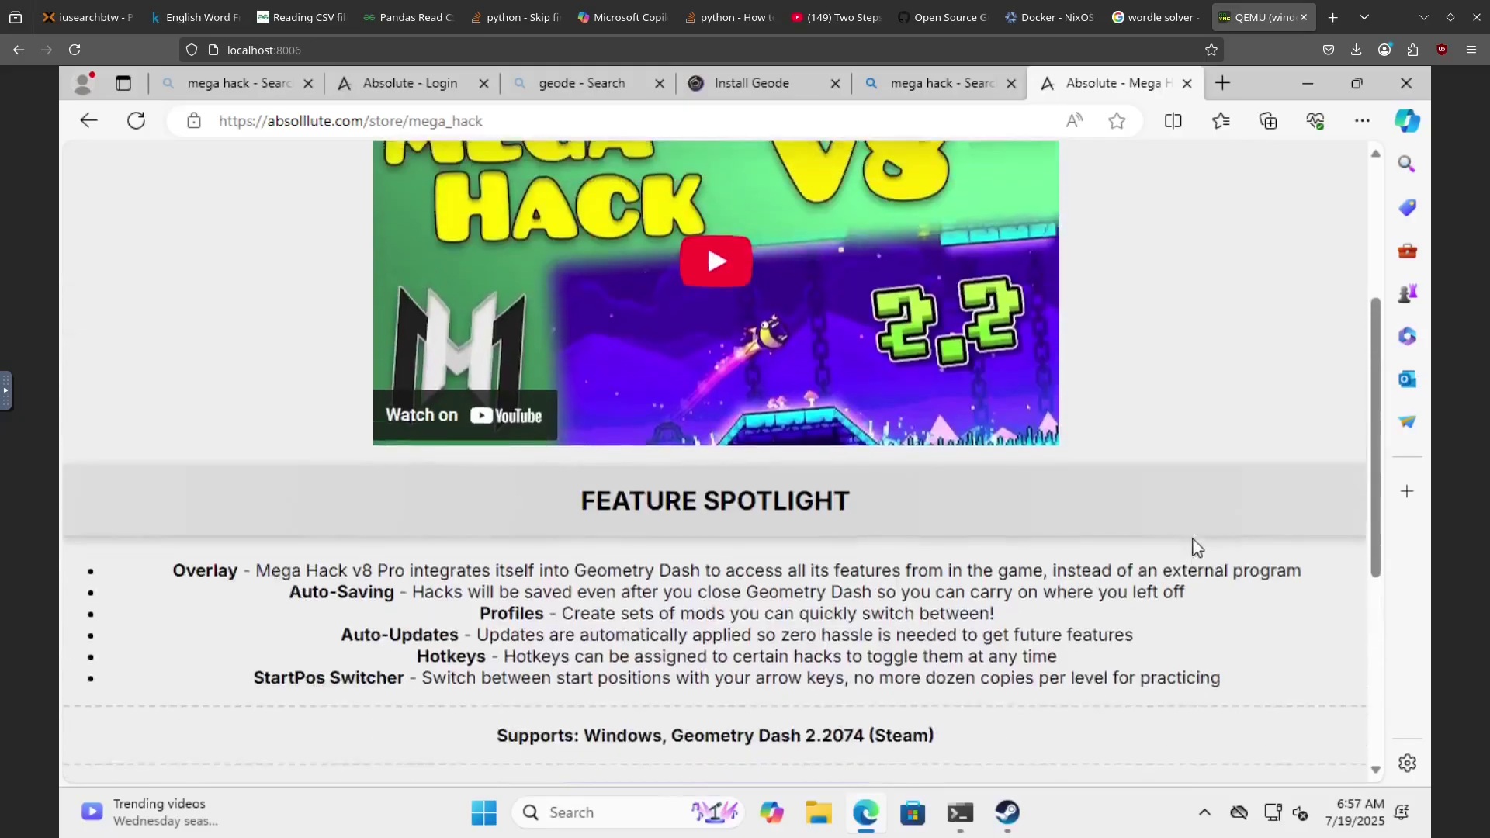
pyautogui.scroll(-3, 1191, 542)
pyautogui.click(776, 421)
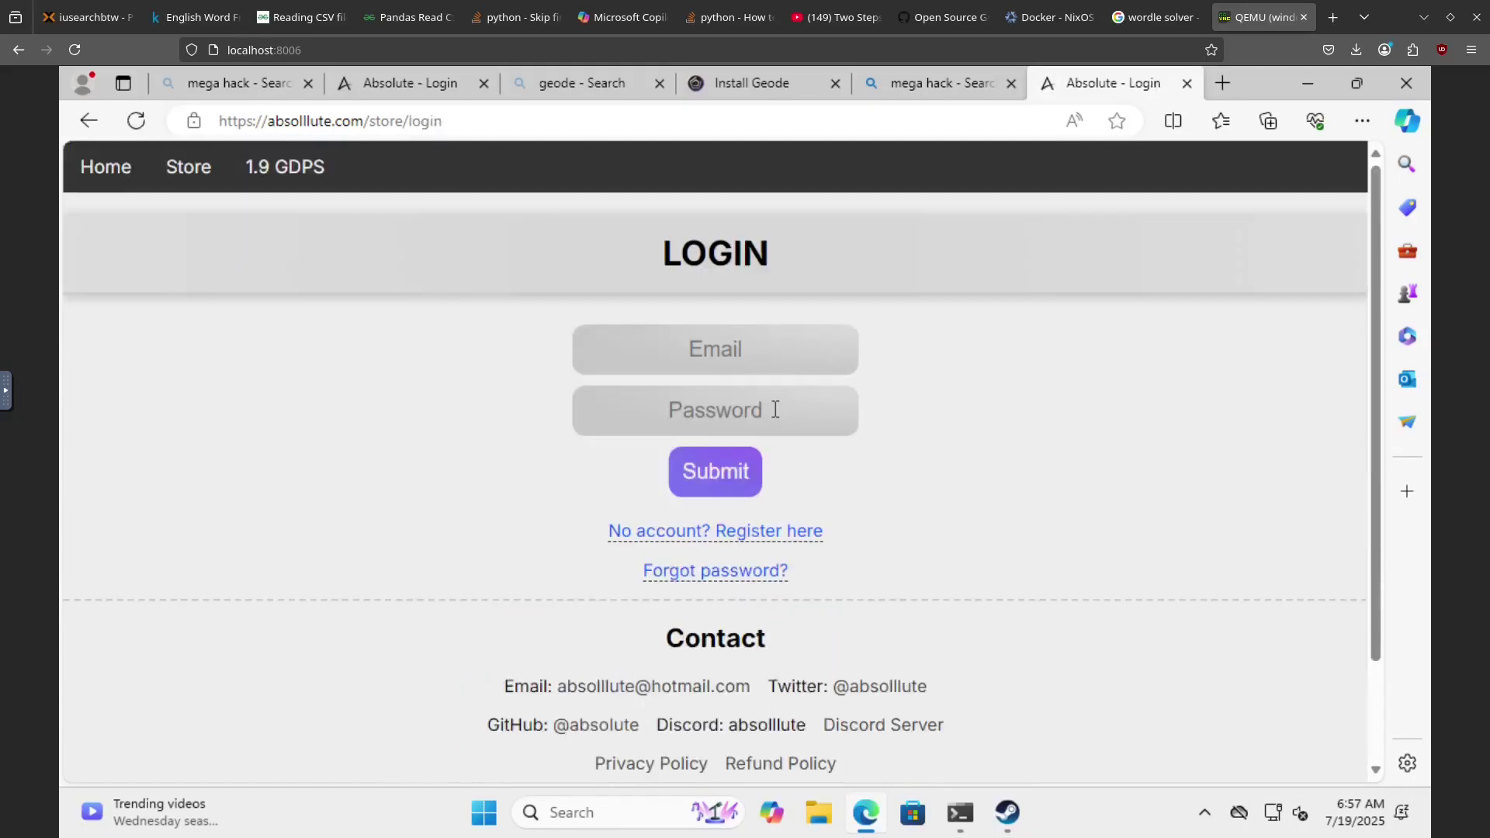
# Log in with the account email and password, then download the Mega Hack v8 Pro zip
pyautogui.click(744, 354)
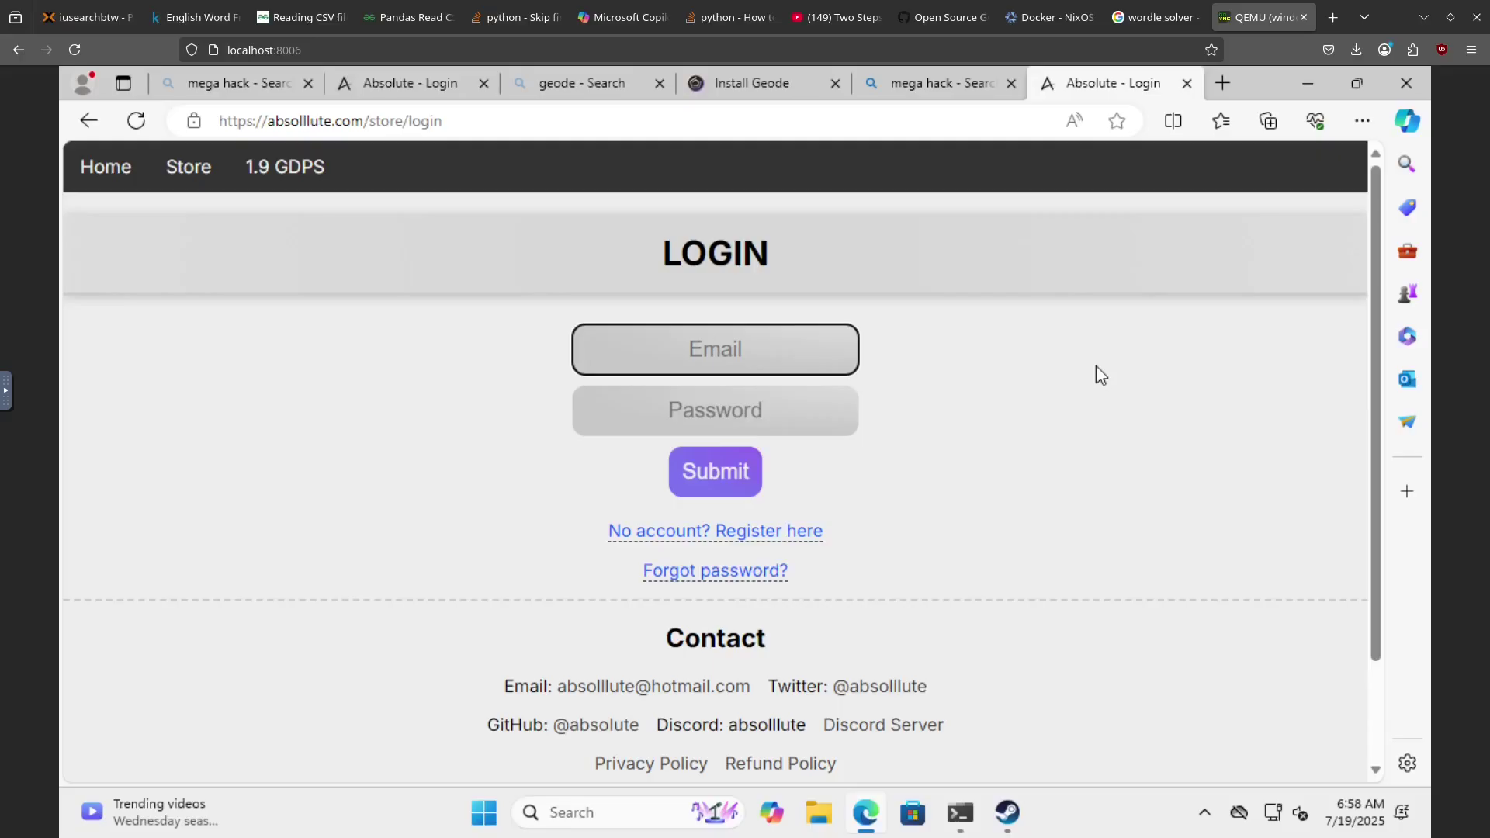
pyautogui.write('k')
pyautogui.press('BackSpace')
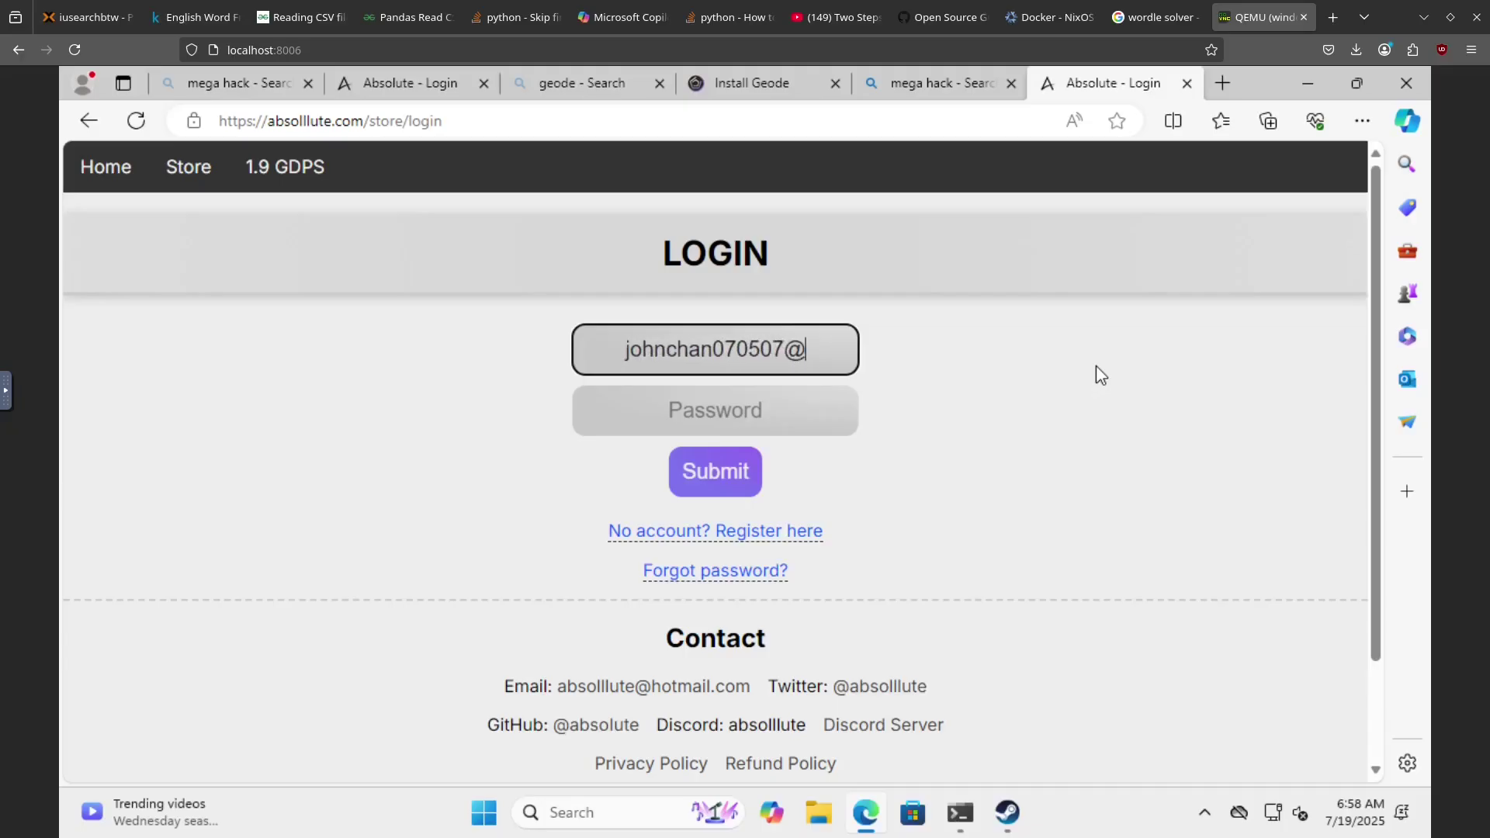
pyautogui.press('Tab')
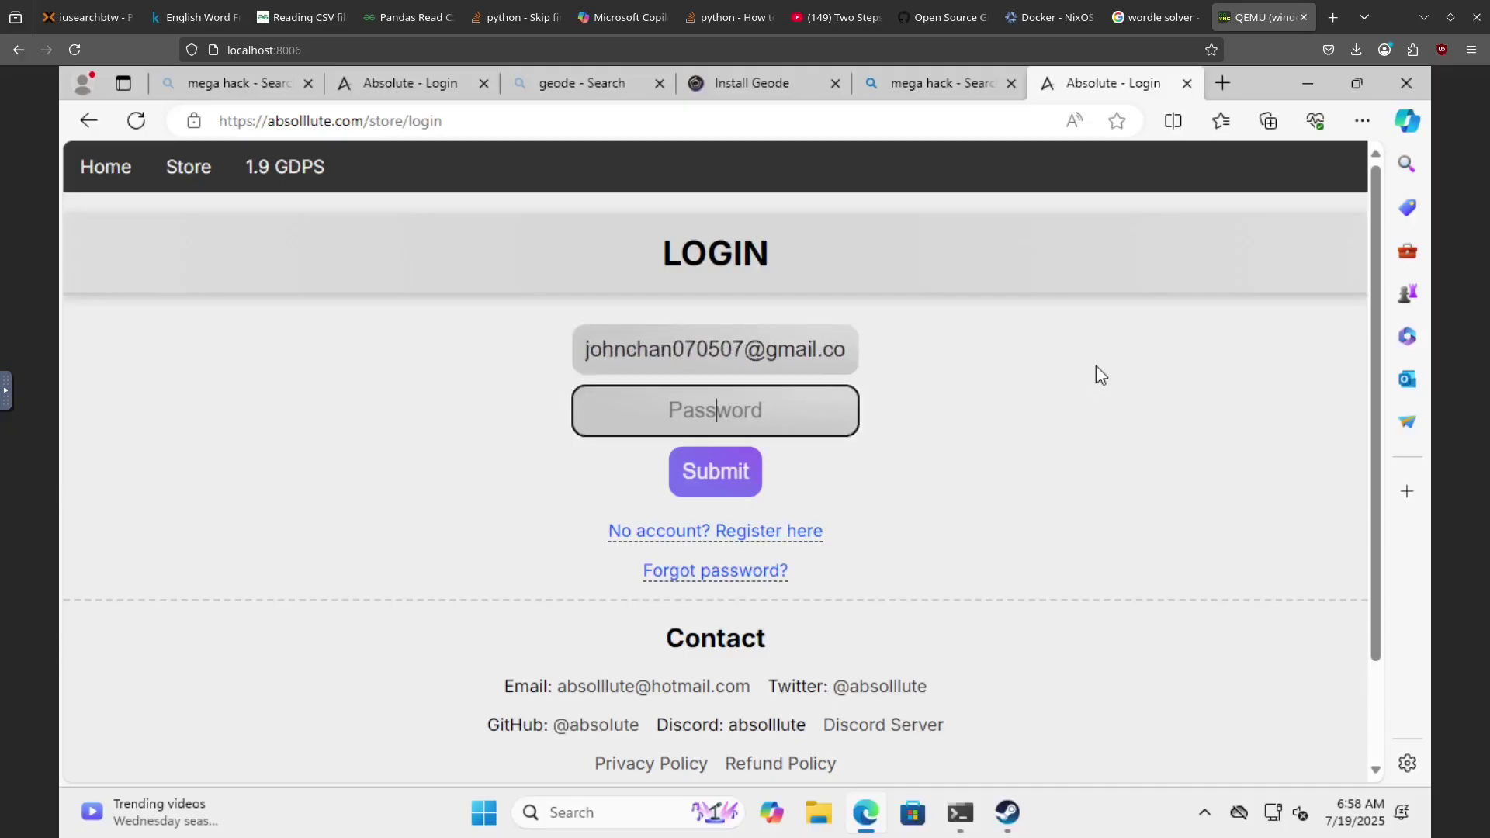
pyautogui.write('••••••••••••')
pyautogui.press('Return')
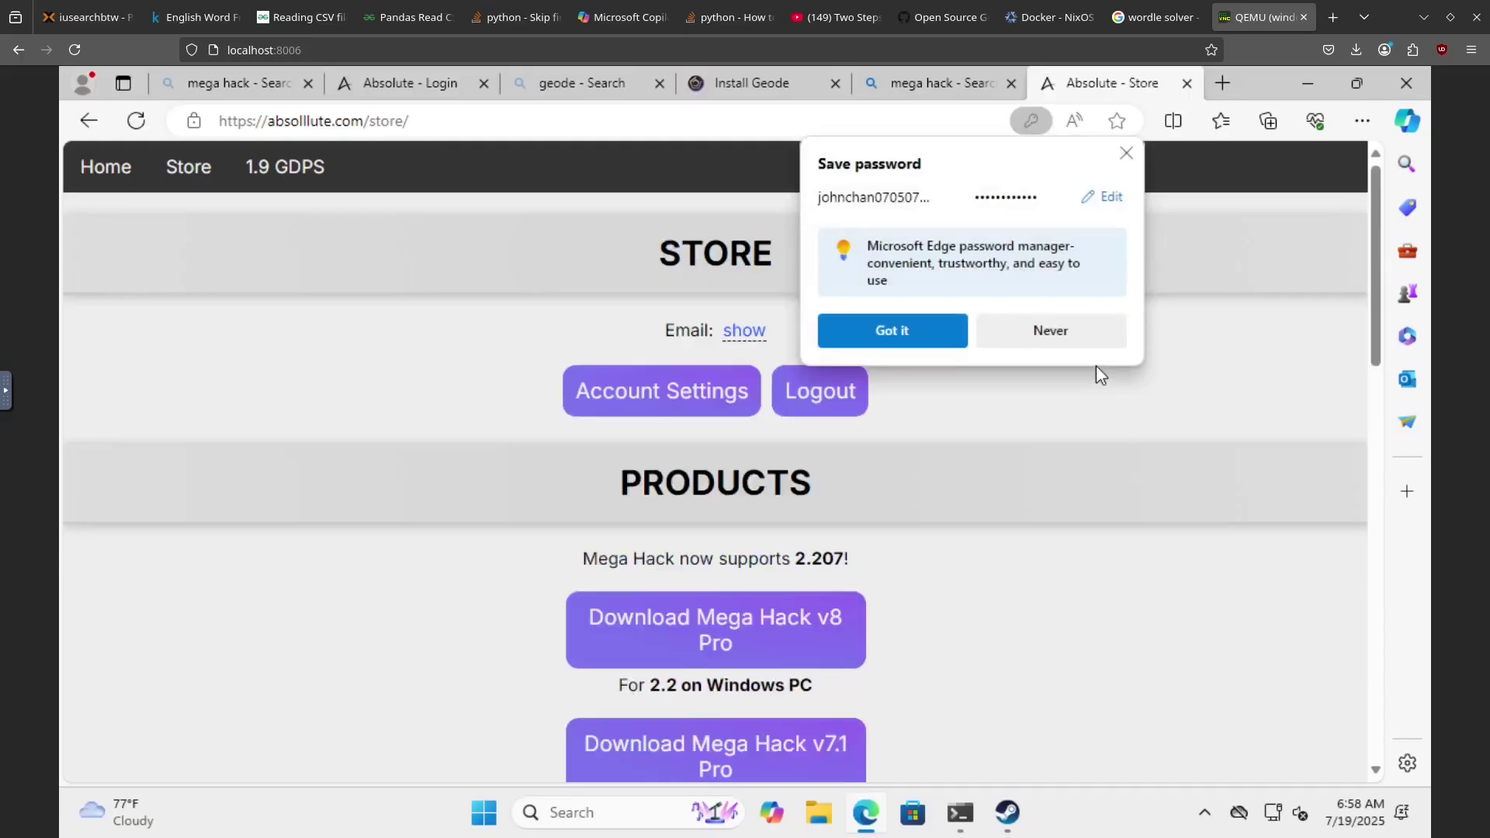
pyautogui.click(755, 627)
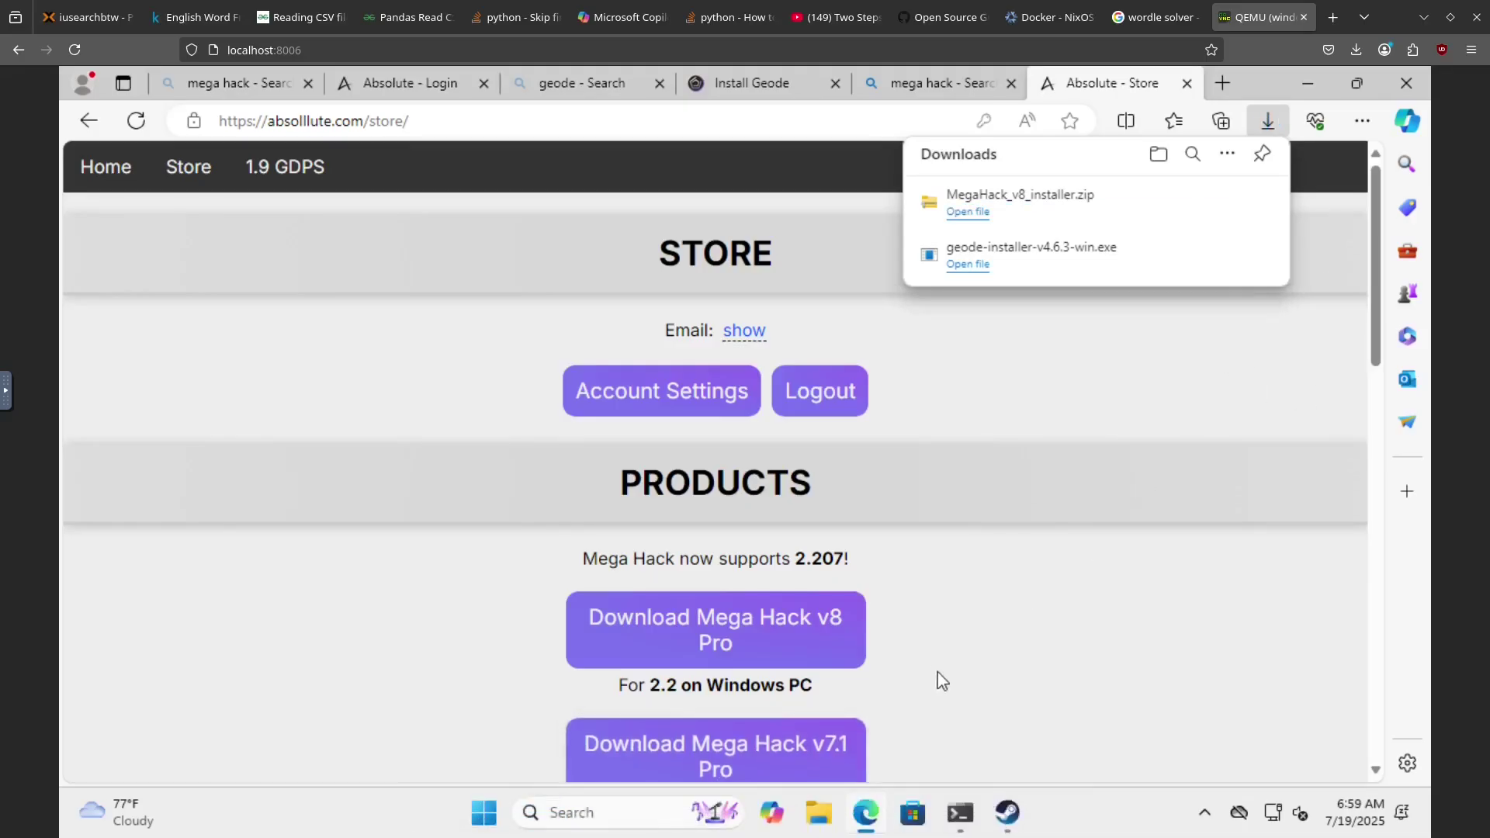
# Extract MegaHack_v8_installer.zip in Downloads into its own folder with Extract All
pyautogui.click(821, 812)
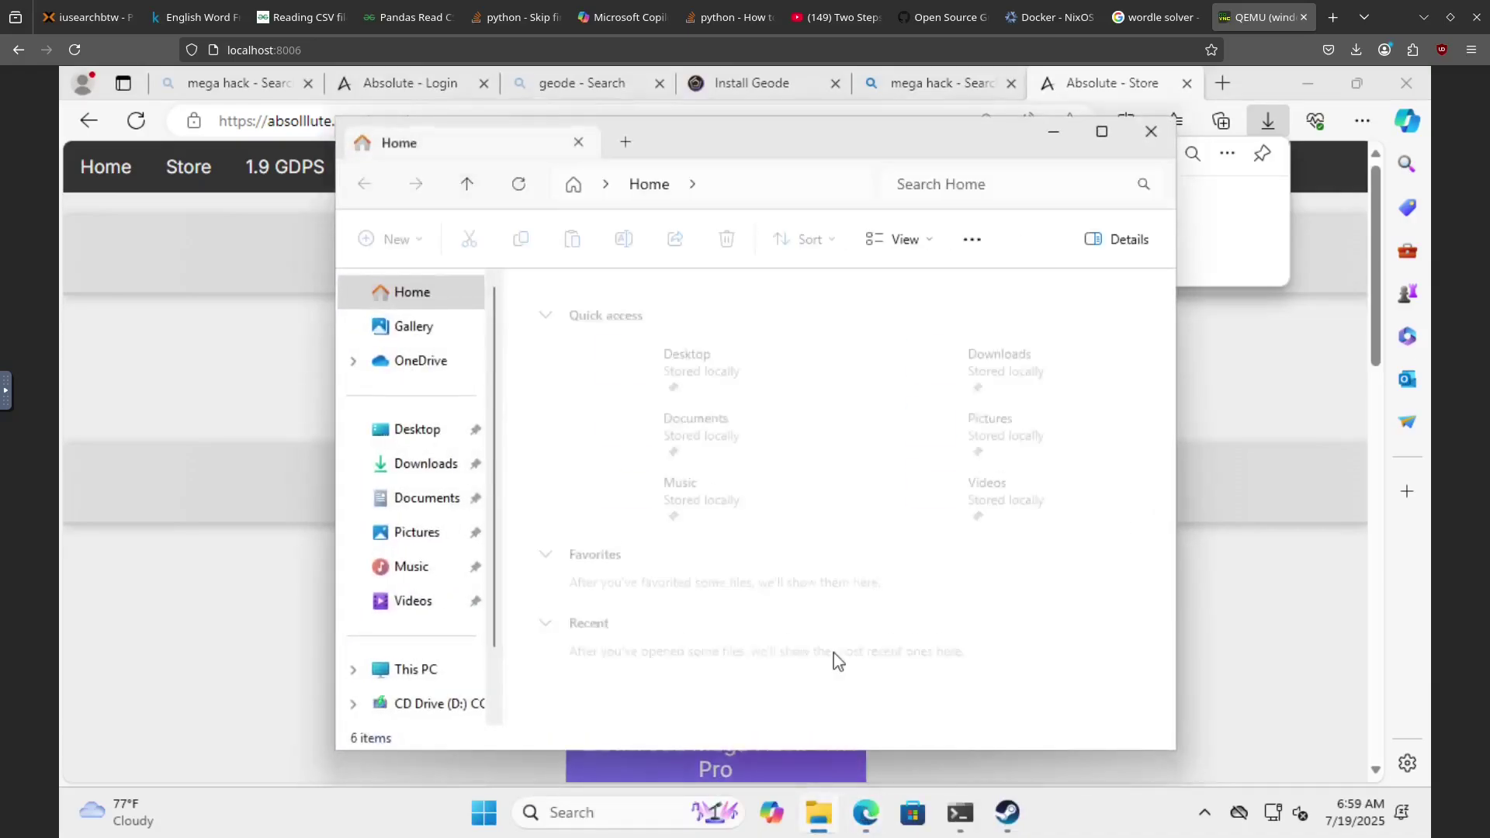
pyautogui.click(426, 464)
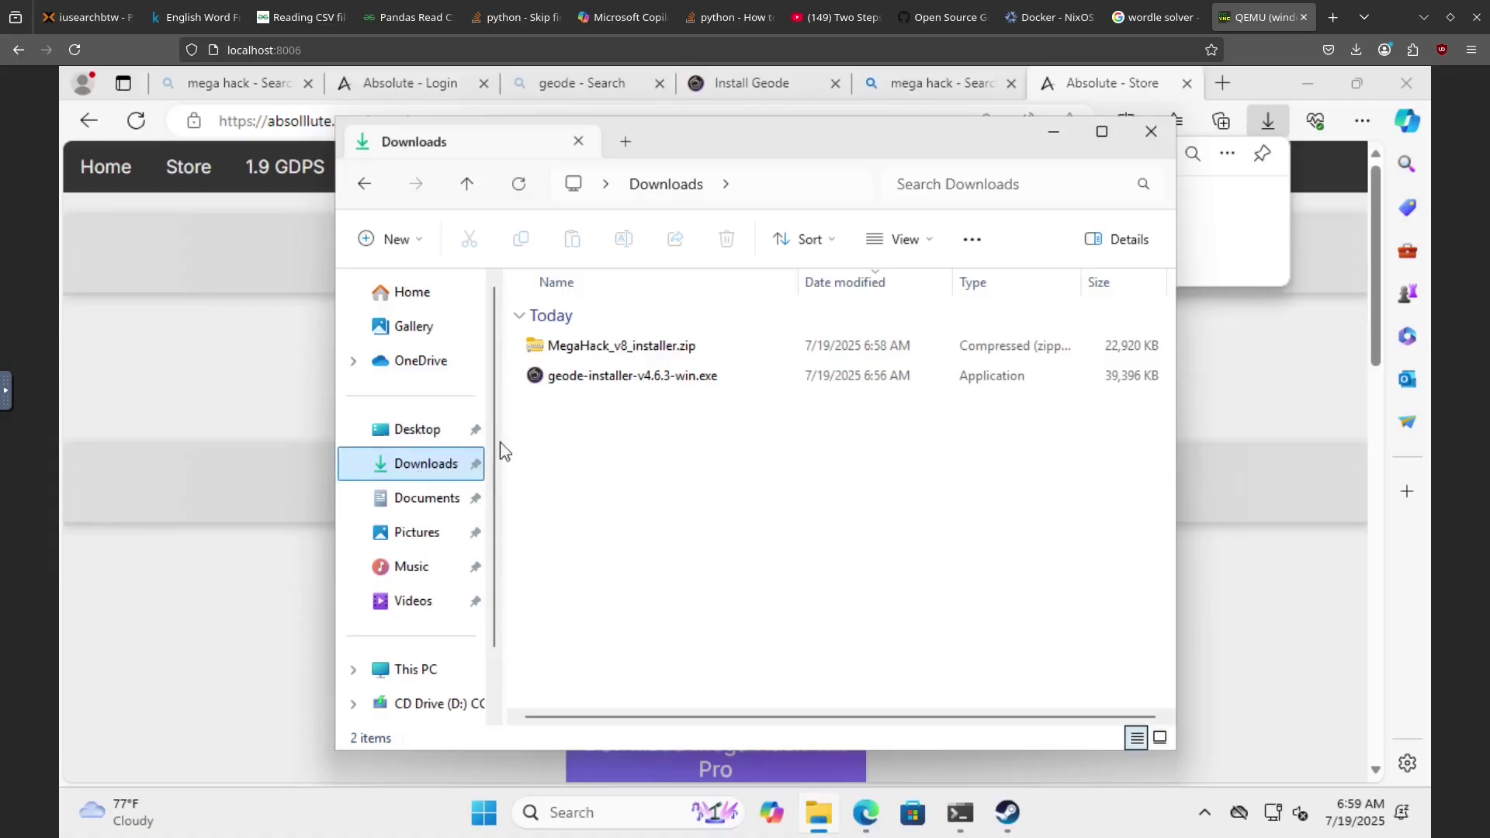
pyautogui.click(775, 350)
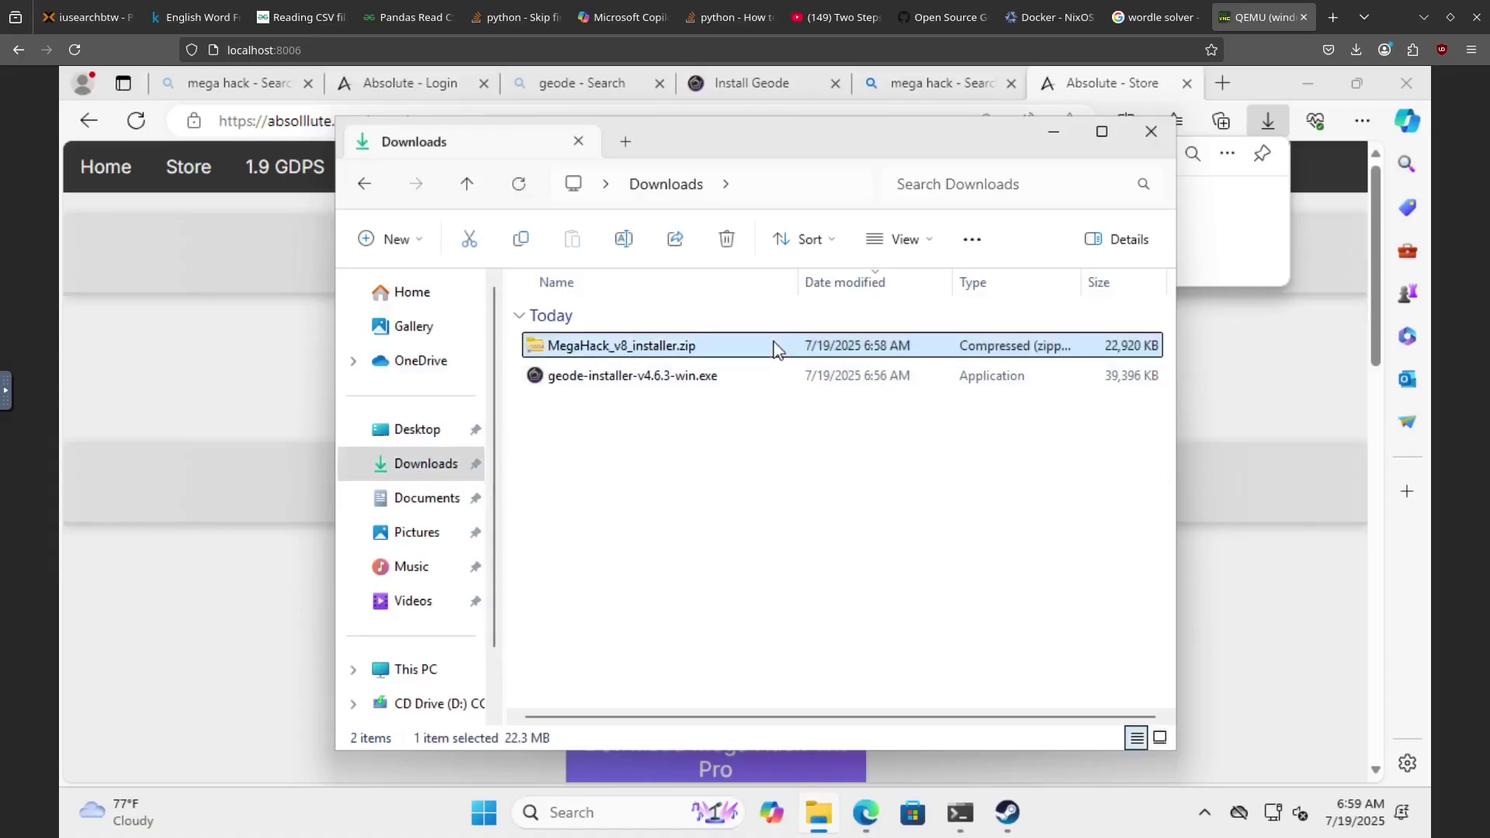
pyautogui.rightClick(774, 349)
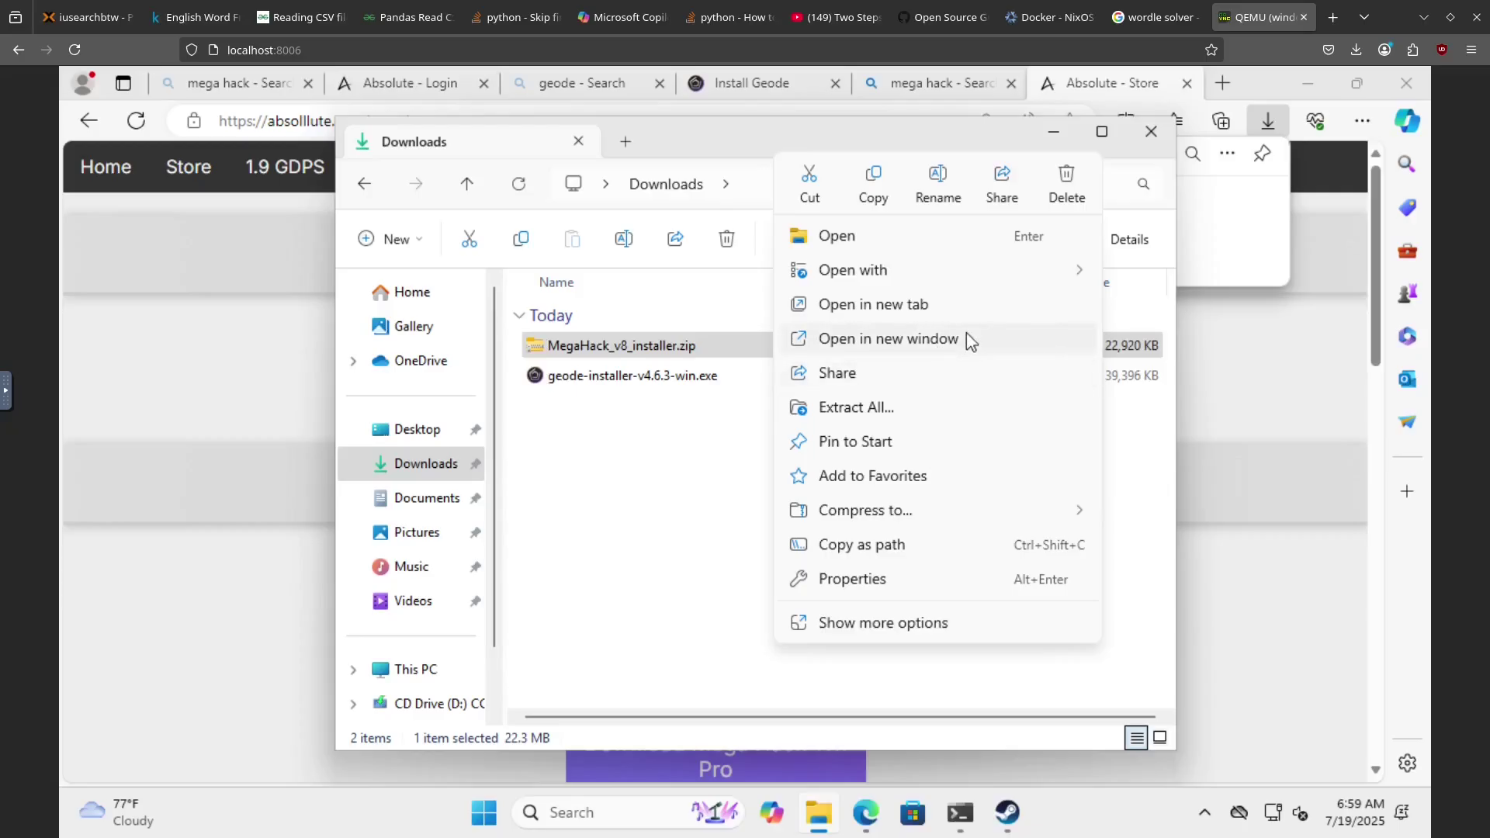
pyautogui.click(986, 407)
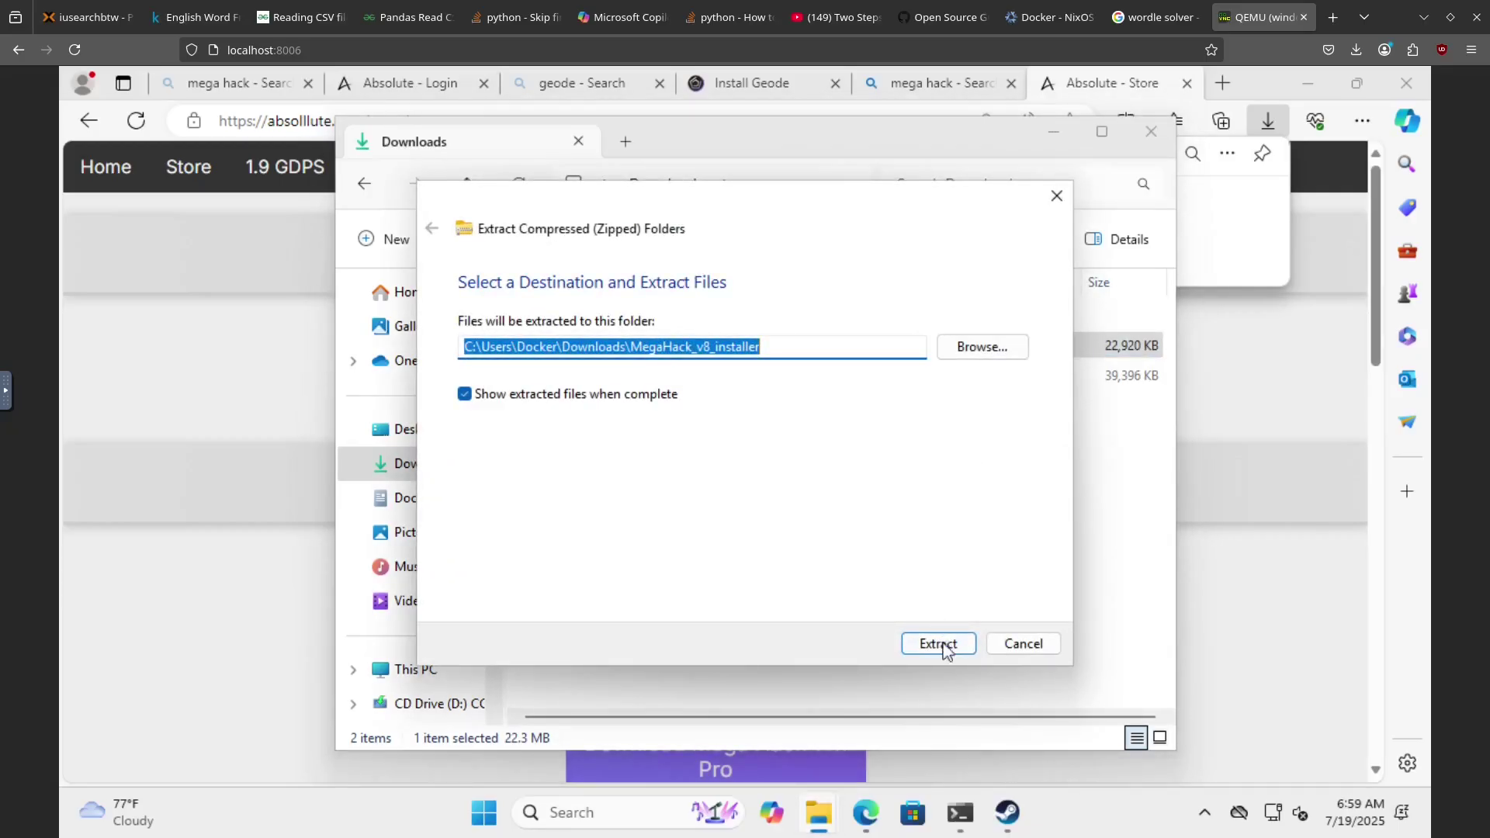
pyautogui.click(938, 644)
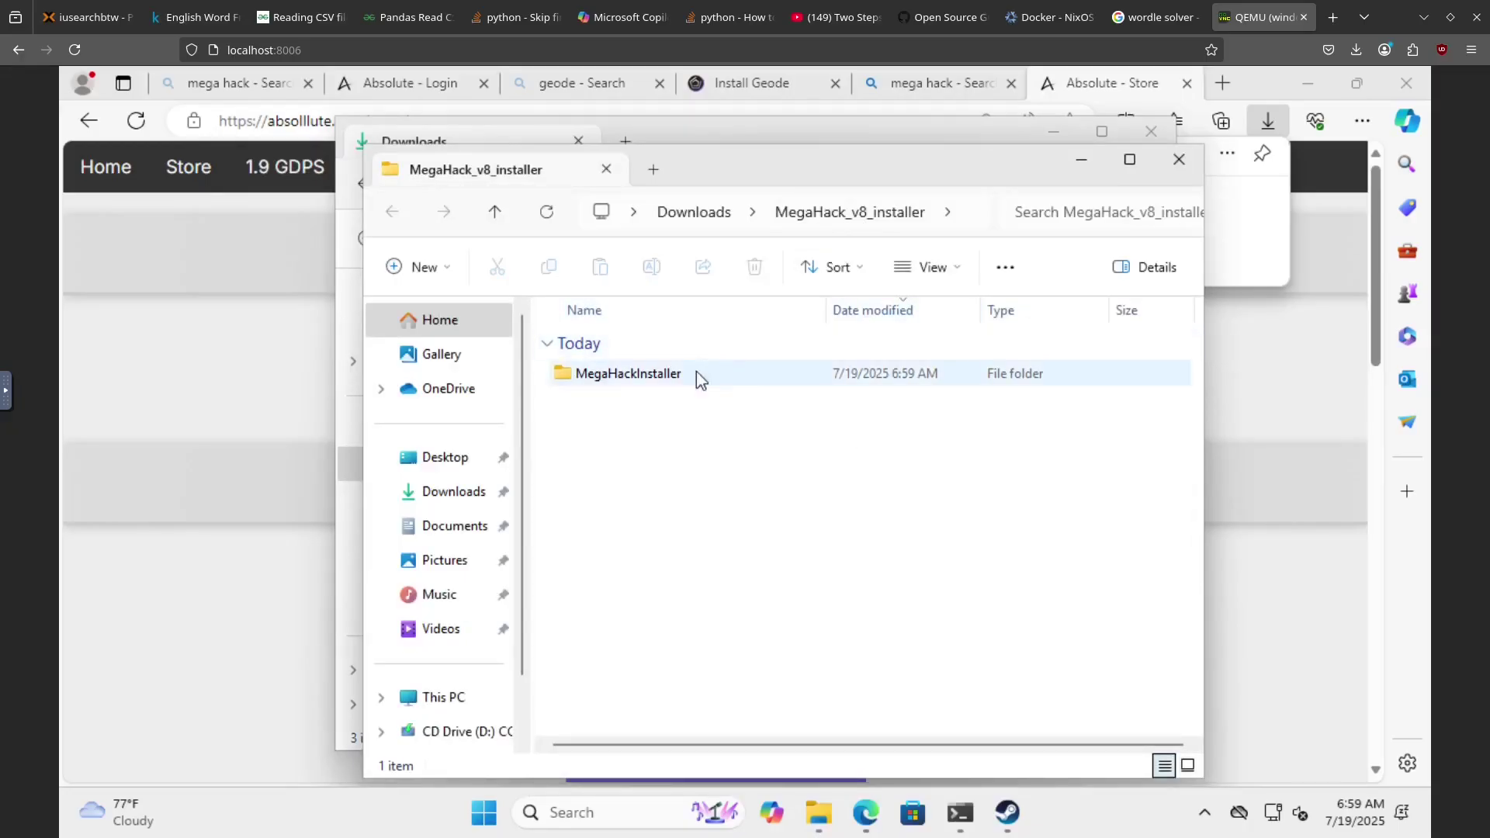
# Run UniversalInstaller.exe from MegaHackInstaller and dismiss the missing MSVCR100.dll System Error
pyautogui.doubleClick(715, 376)
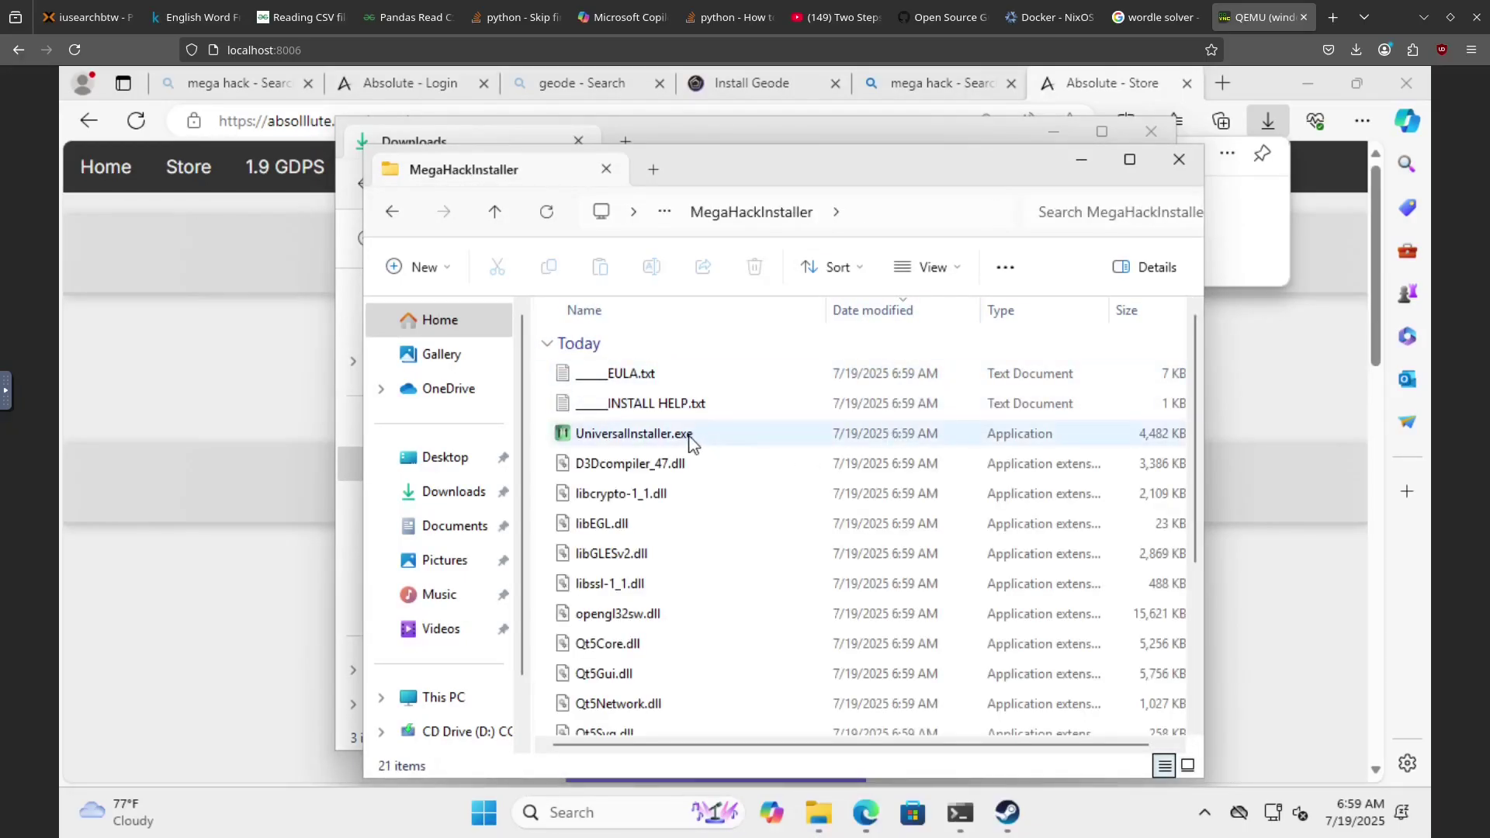
pyautogui.scroll(-2, 753, 441)
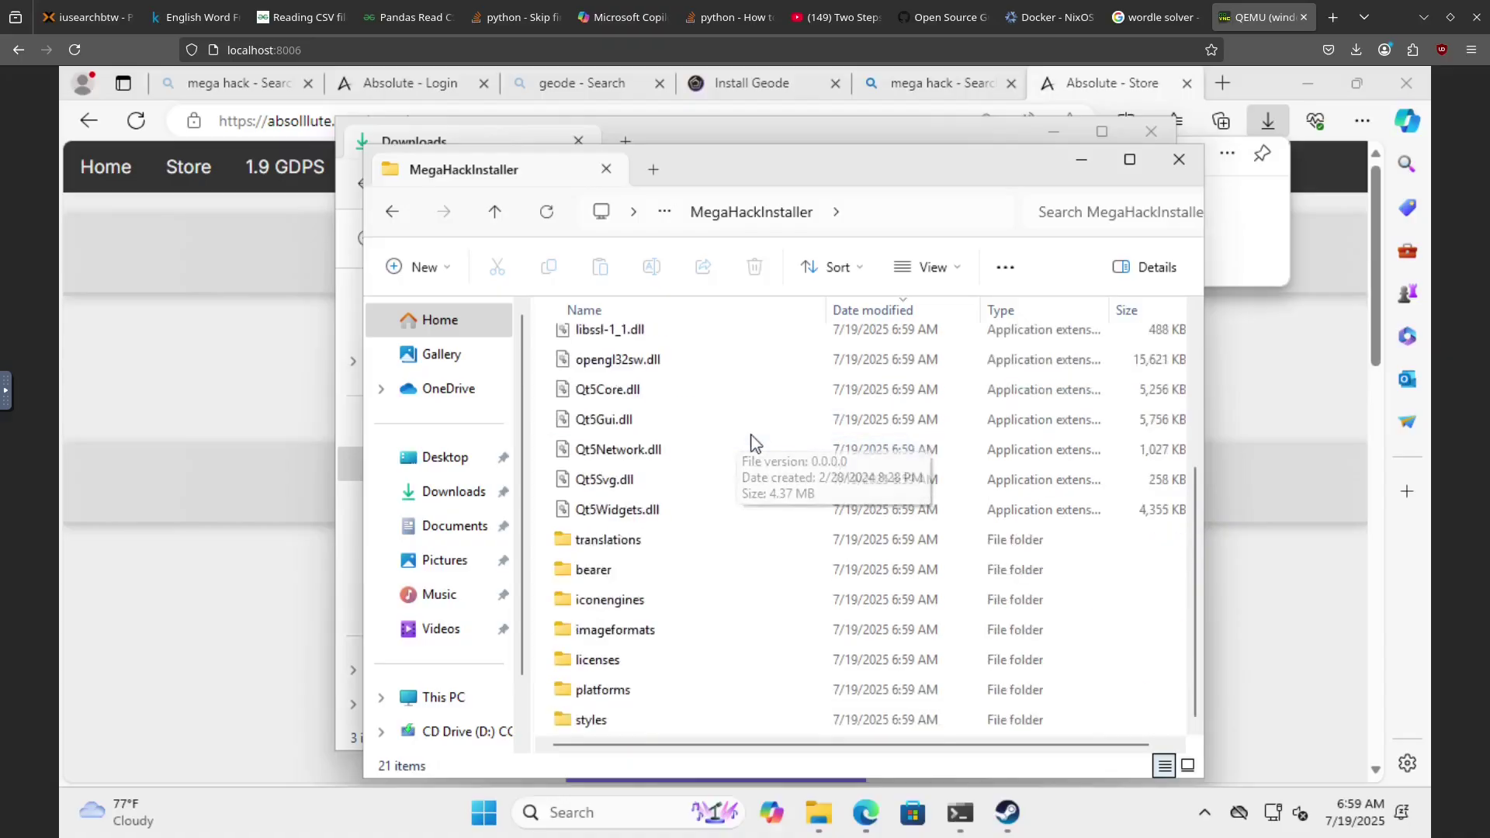
pyautogui.scroll(2, 751, 443)
pyautogui.doubleClick(724, 436)
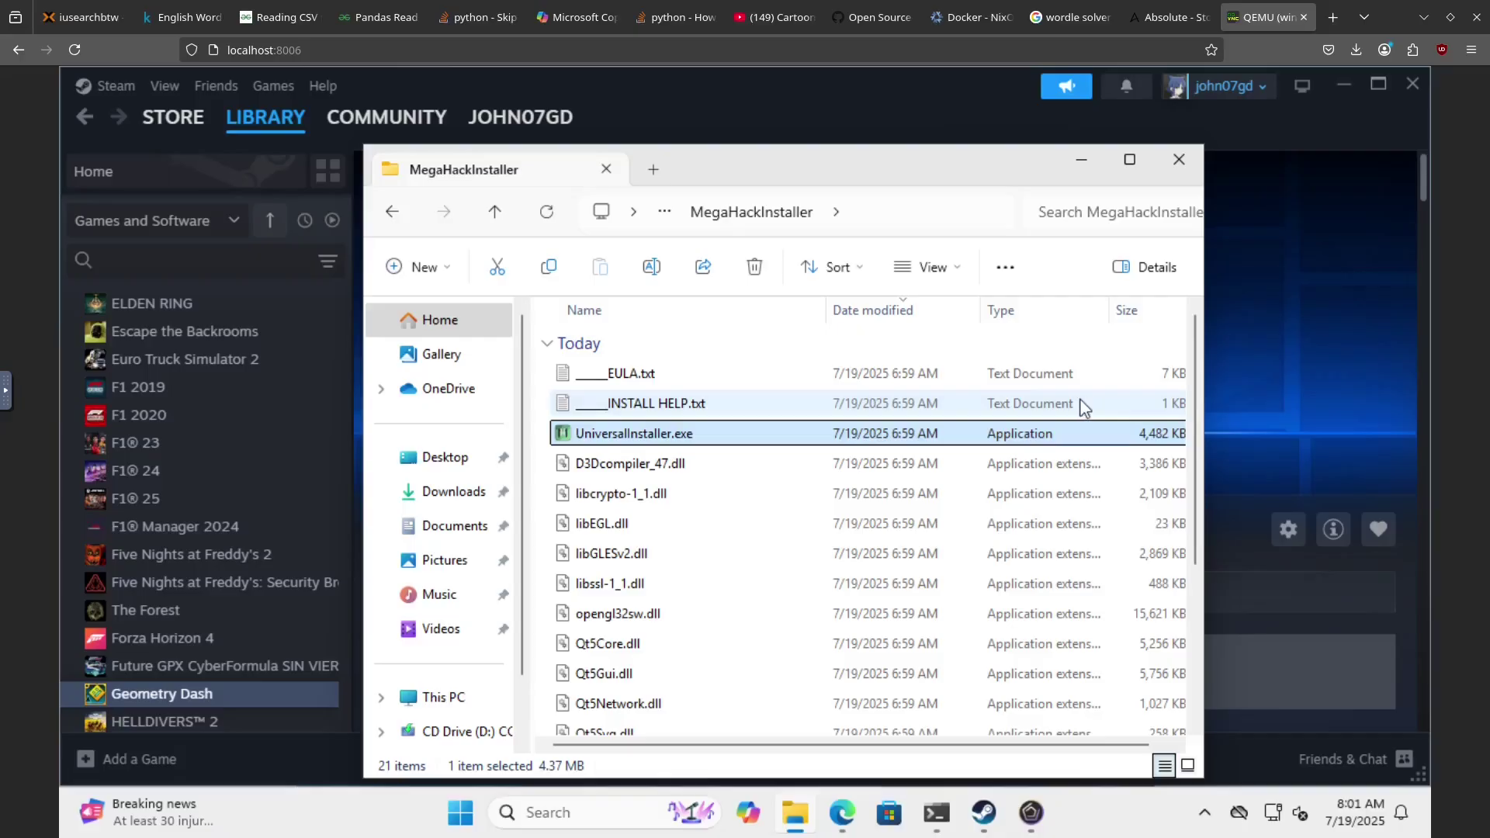
pyautogui.doubleClick(779, 434)
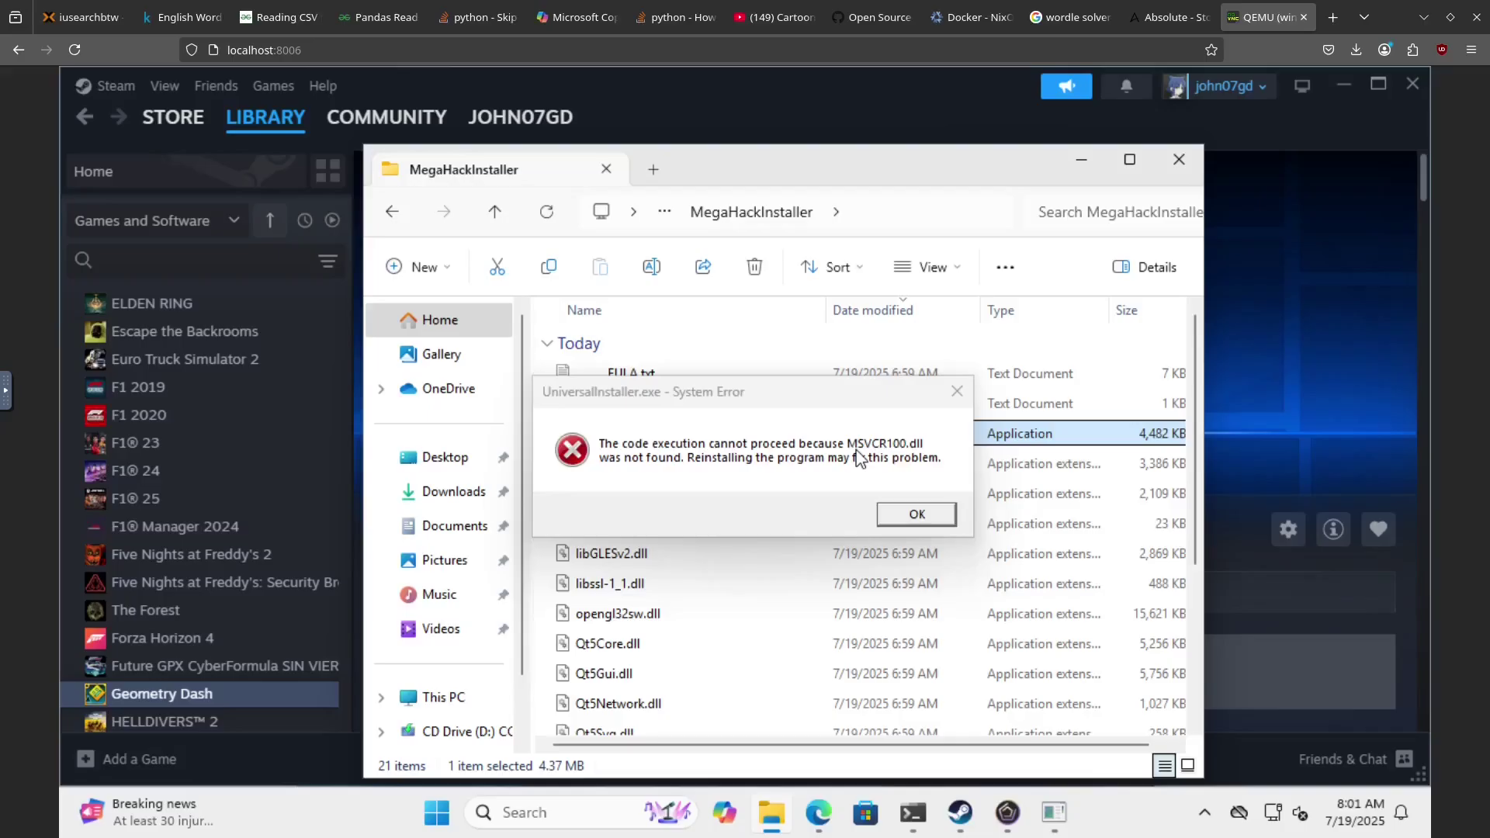
pyautogui.click(877, 512)
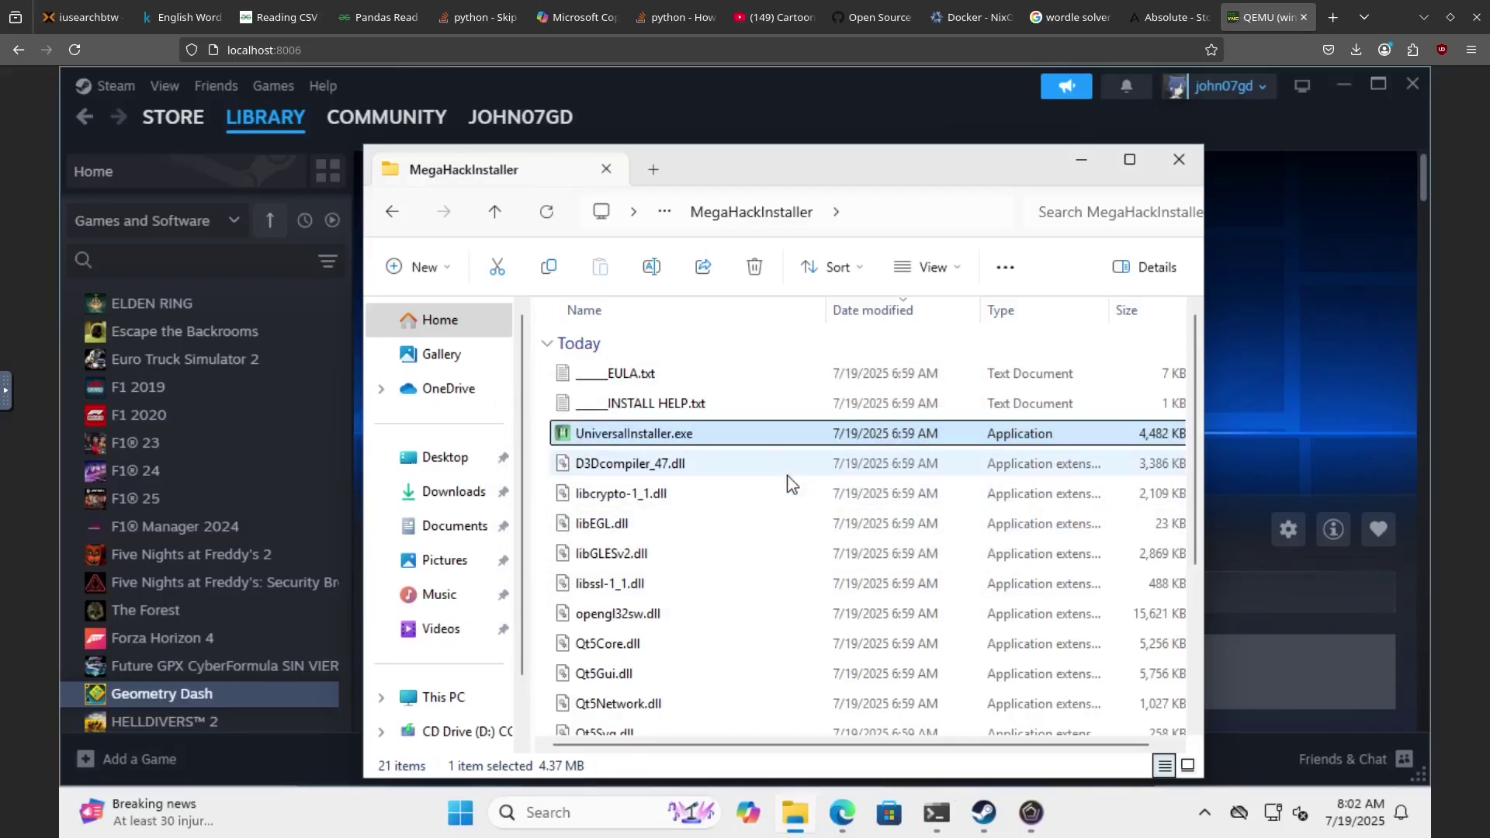
# Open INSTALL HELP.txt in Notepad and highlight the missing-DLL line and first Microsoft link
pyautogui.doubleClick(701, 404)
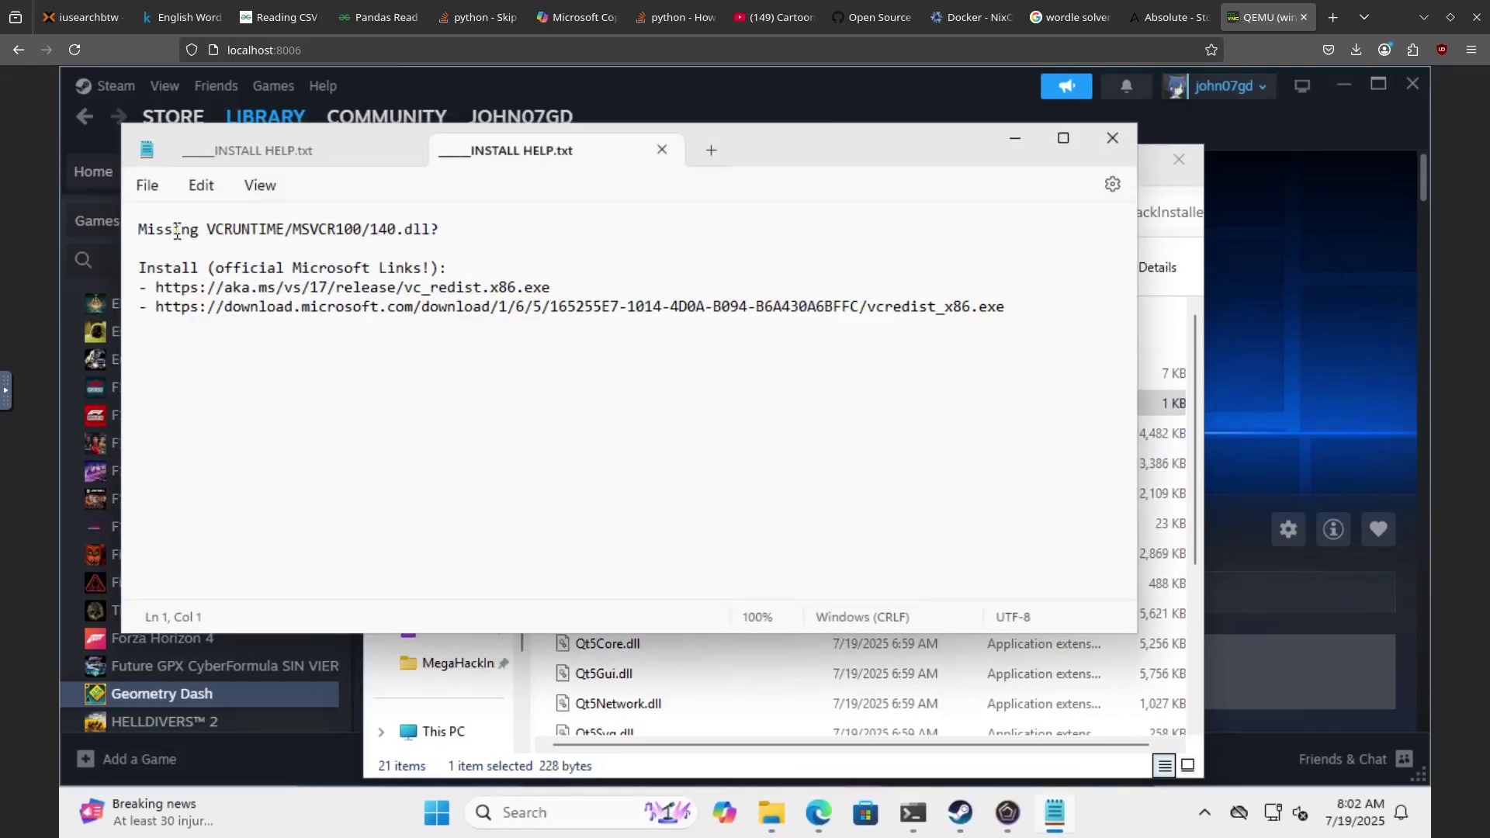
pyautogui.moveTo(139, 230); pyautogui.dragTo(494, 243)
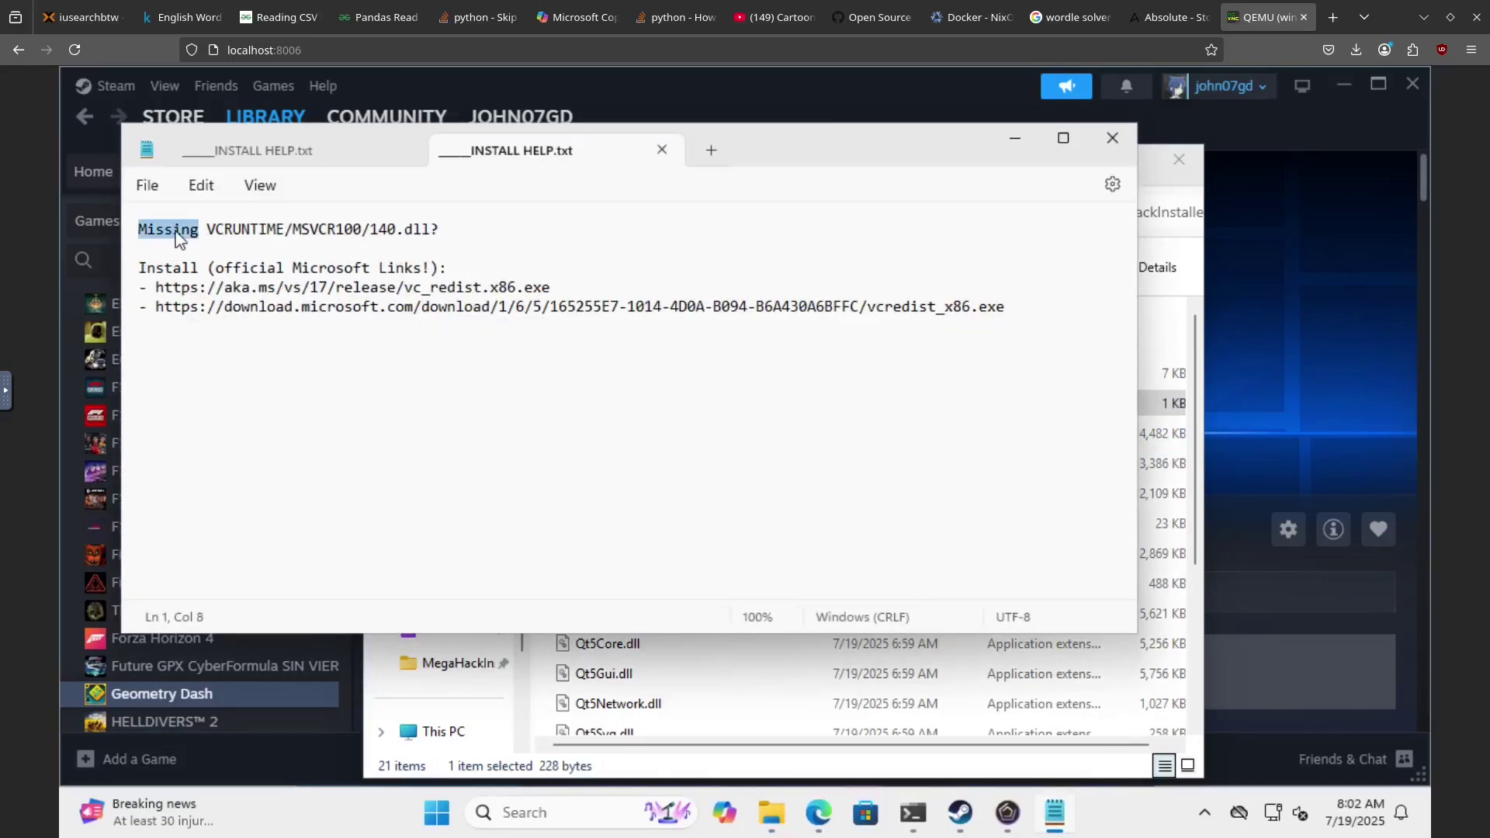
pyautogui.click(492, 232)
pyautogui.moveTo(156, 287); pyautogui.dragTo(610, 300)
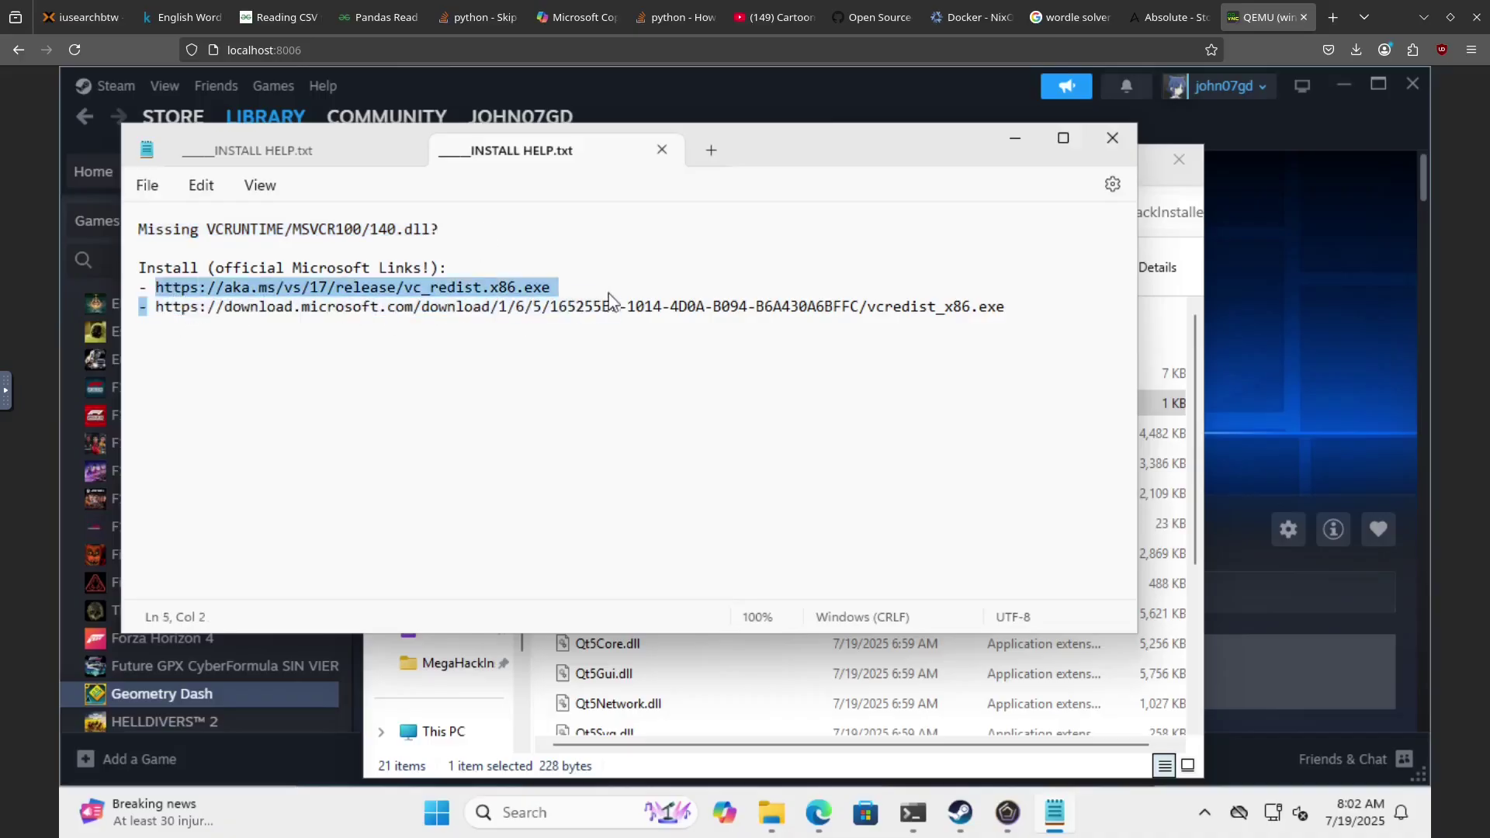
pyautogui.click(634, 300)
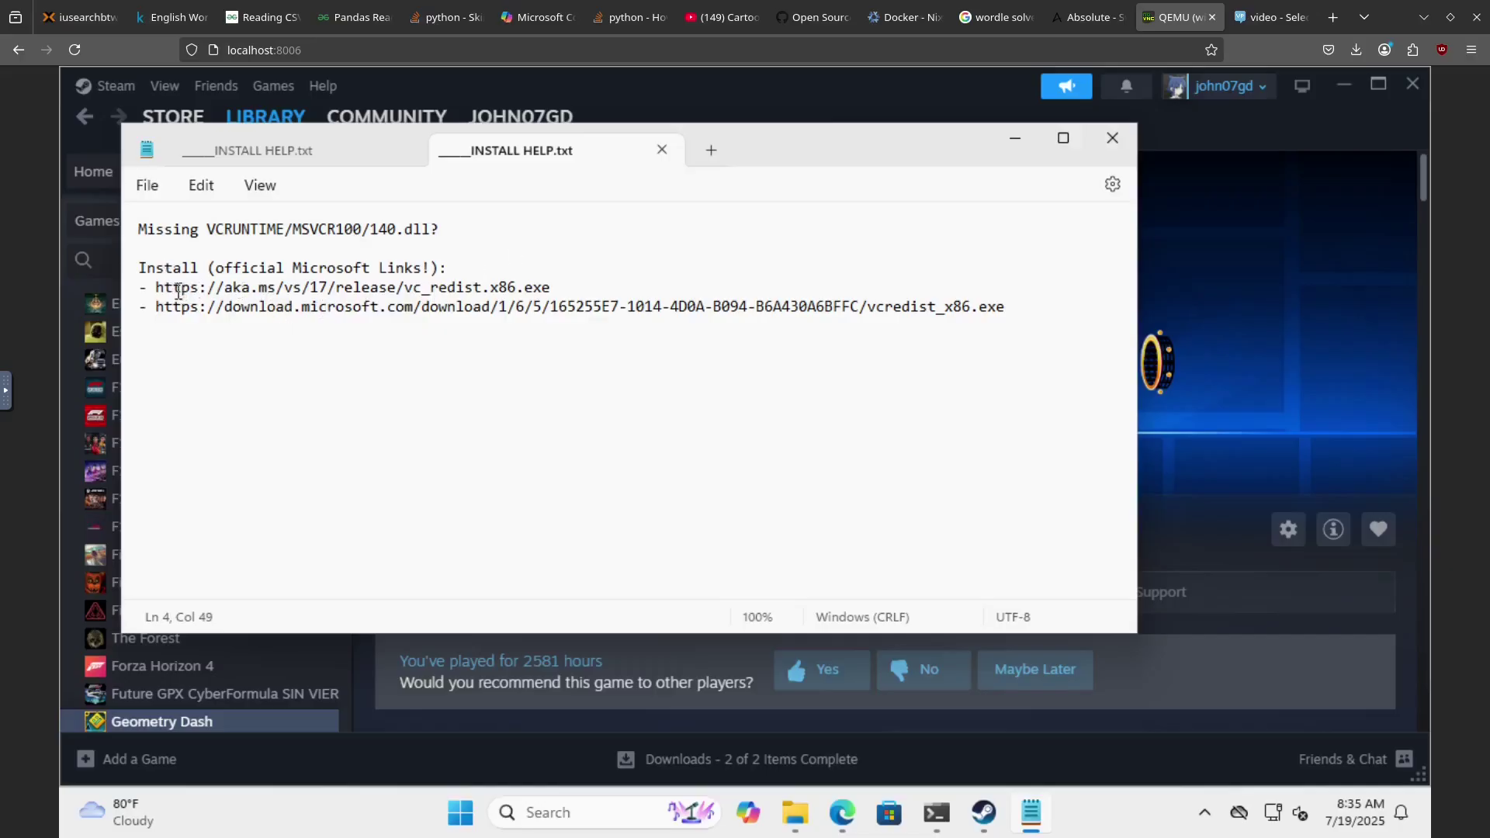
pyautogui.moveTo(157, 288); pyautogui.dragTo(1028, 299)
pyautogui.click(1028, 299)
pyautogui.moveTo(293, 228); pyautogui.dragTo(440, 230)
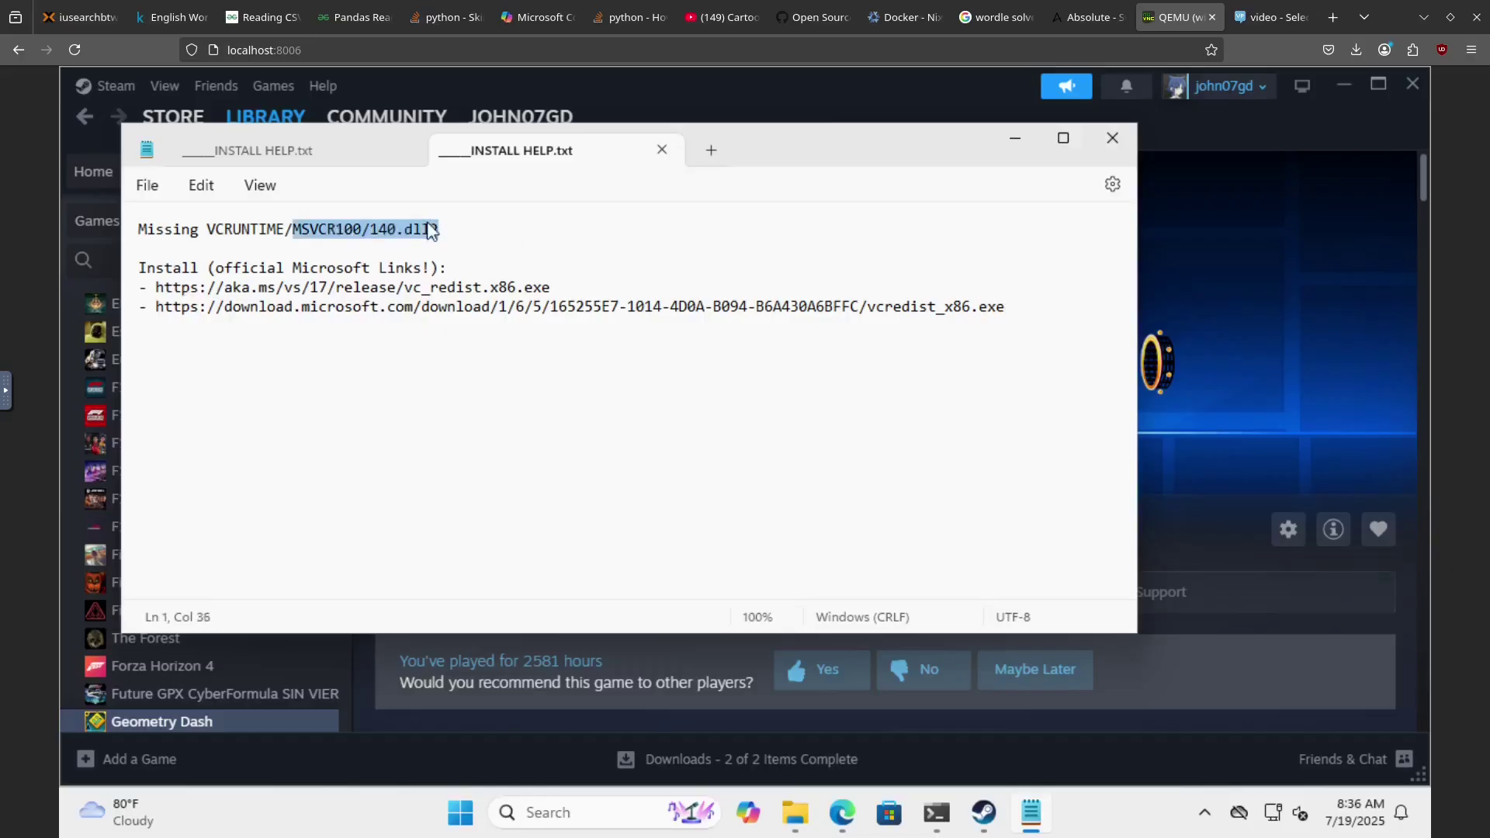
pyautogui.click(482, 236)
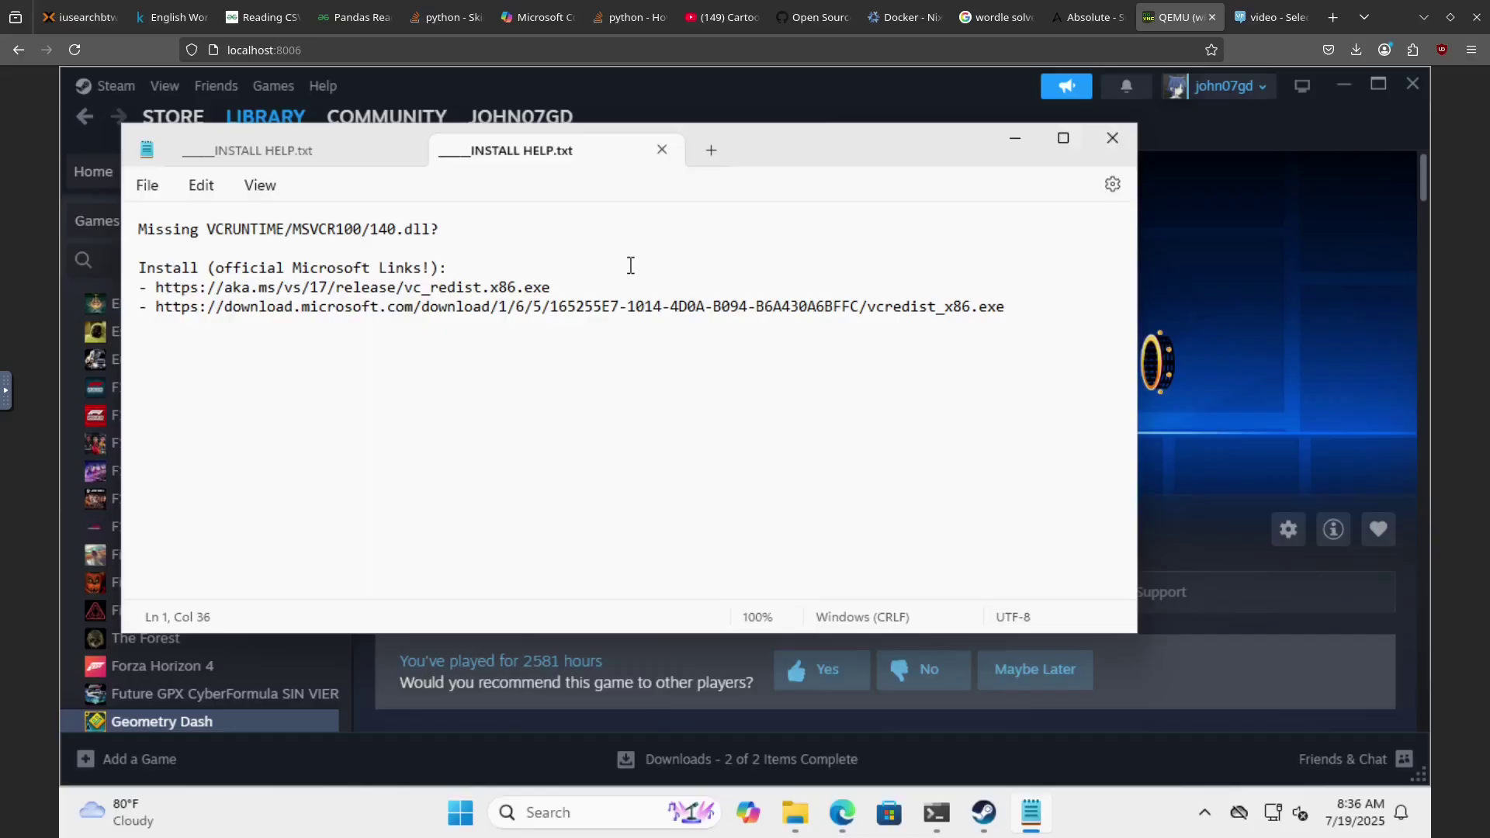
pyautogui.press('Left')
pyautogui.moveTo(154, 286); pyautogui.dragTo(385, 310)
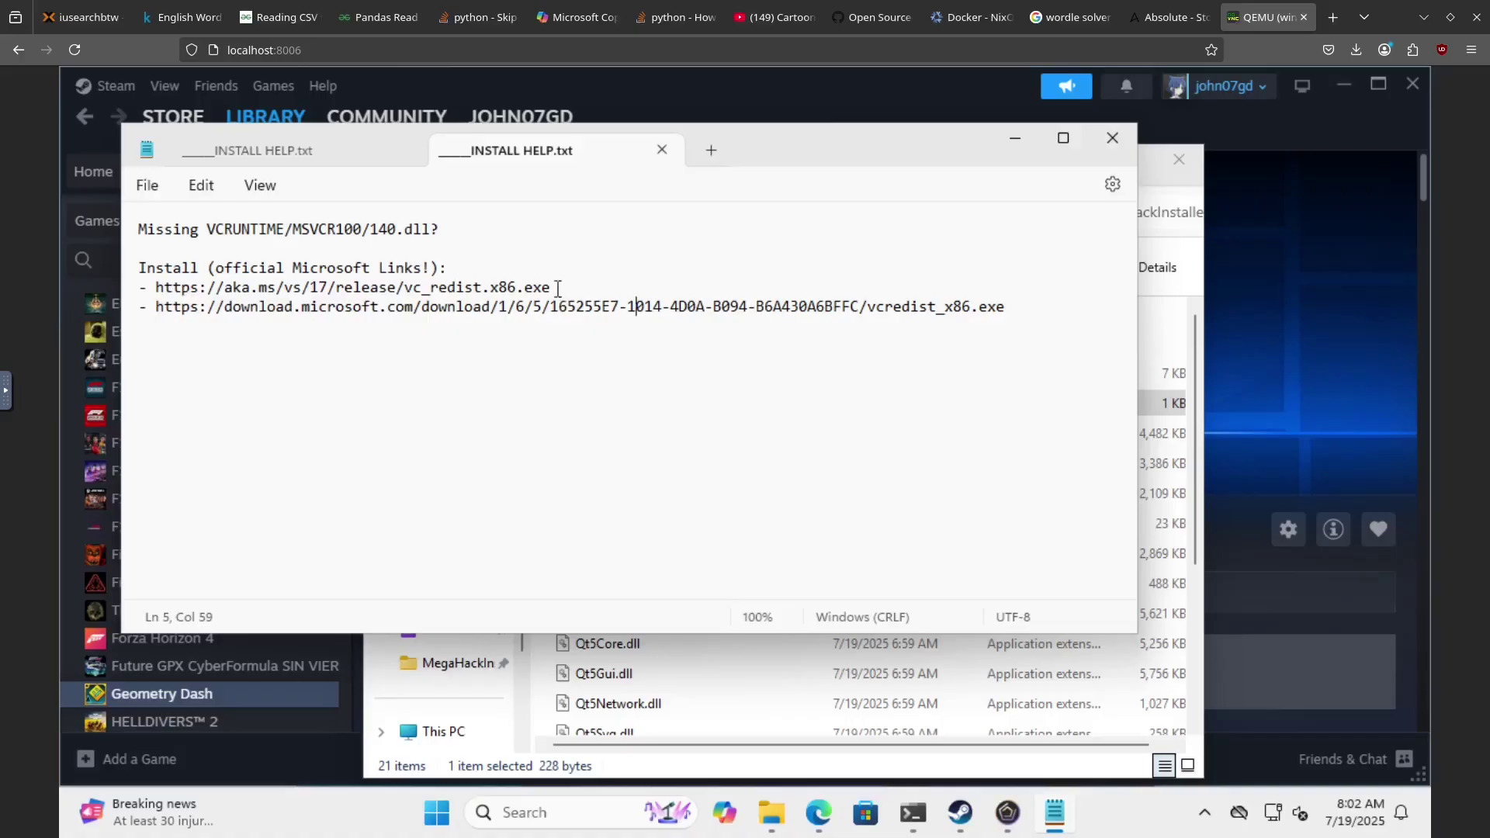
# Download VC_redist.x86.exe from the copied Microsoft link and run its Repair option
pyautogui.moveTo(559, 287)
pyautogui.mouseDown()
pyautogui.moveTo(199, 308)
pyautogui.moveTo(154, 287)
pyautogui.mouseUp()
pyautogui.hotkey('ctrl', 'c')
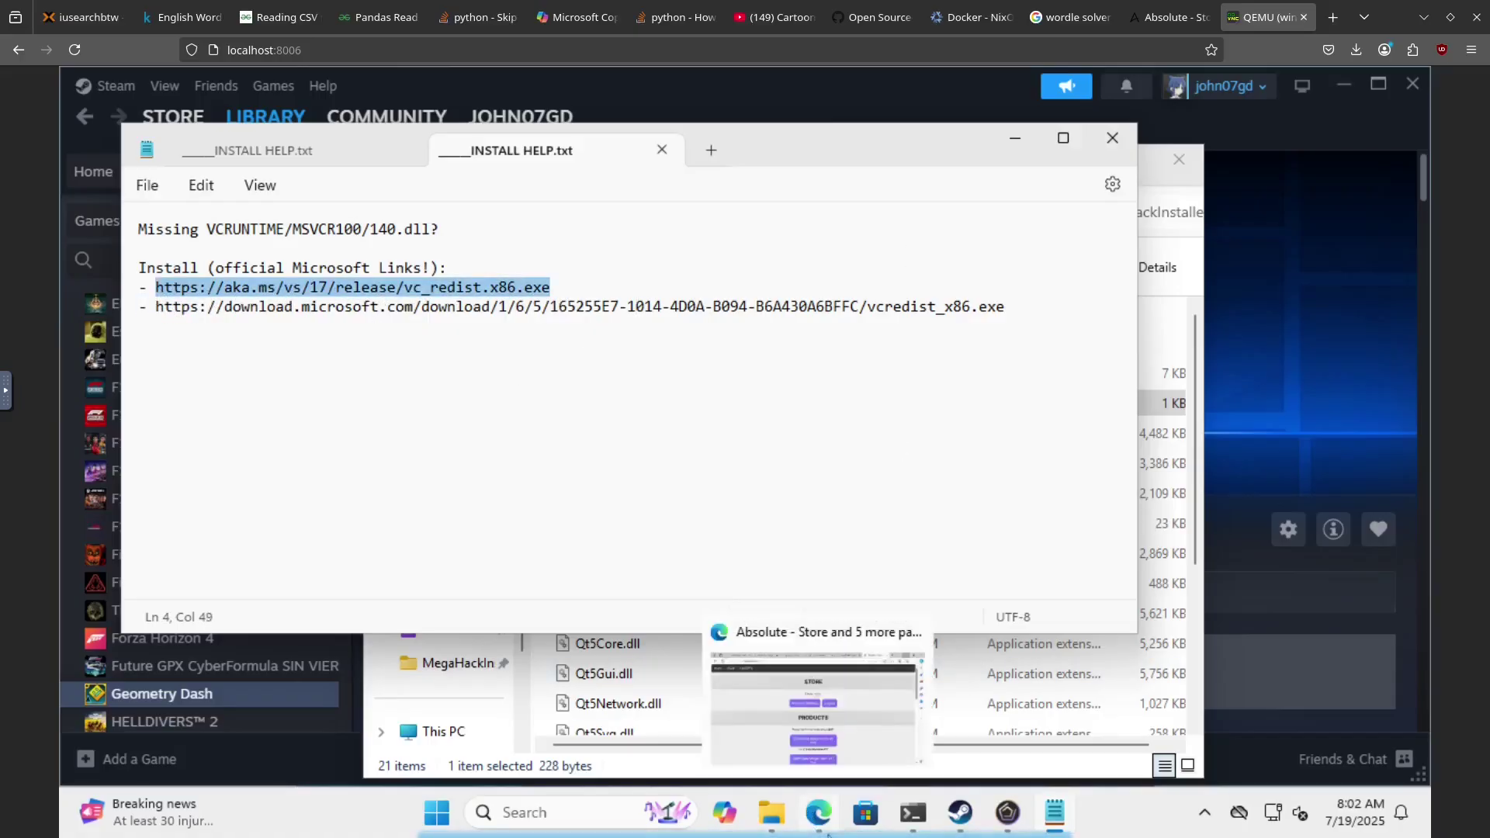
pyautogui.click(819, 818)
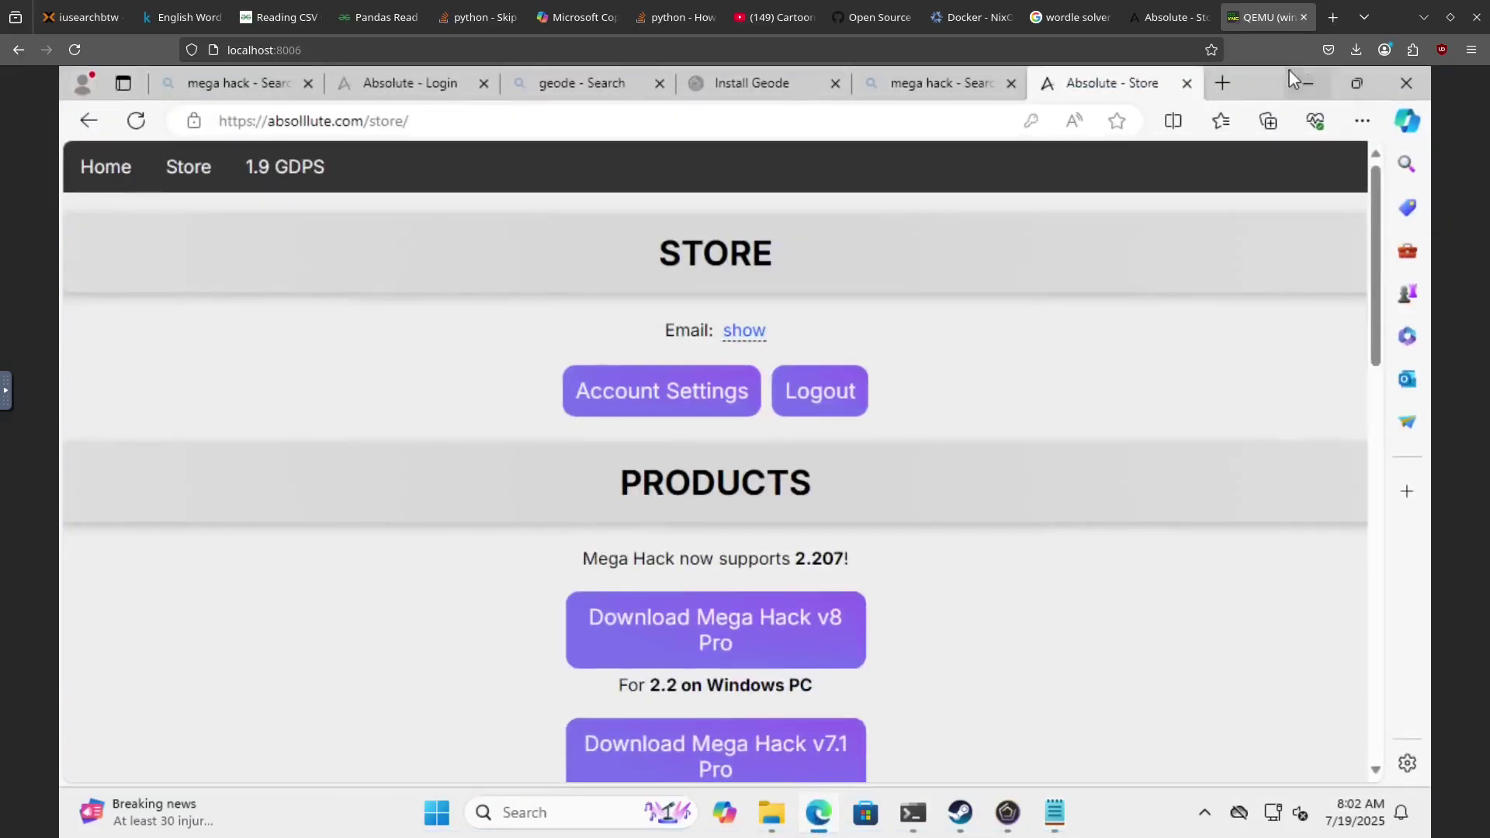
pyautogui.click(1222, 82)
pyautogui.click(1038, 125)
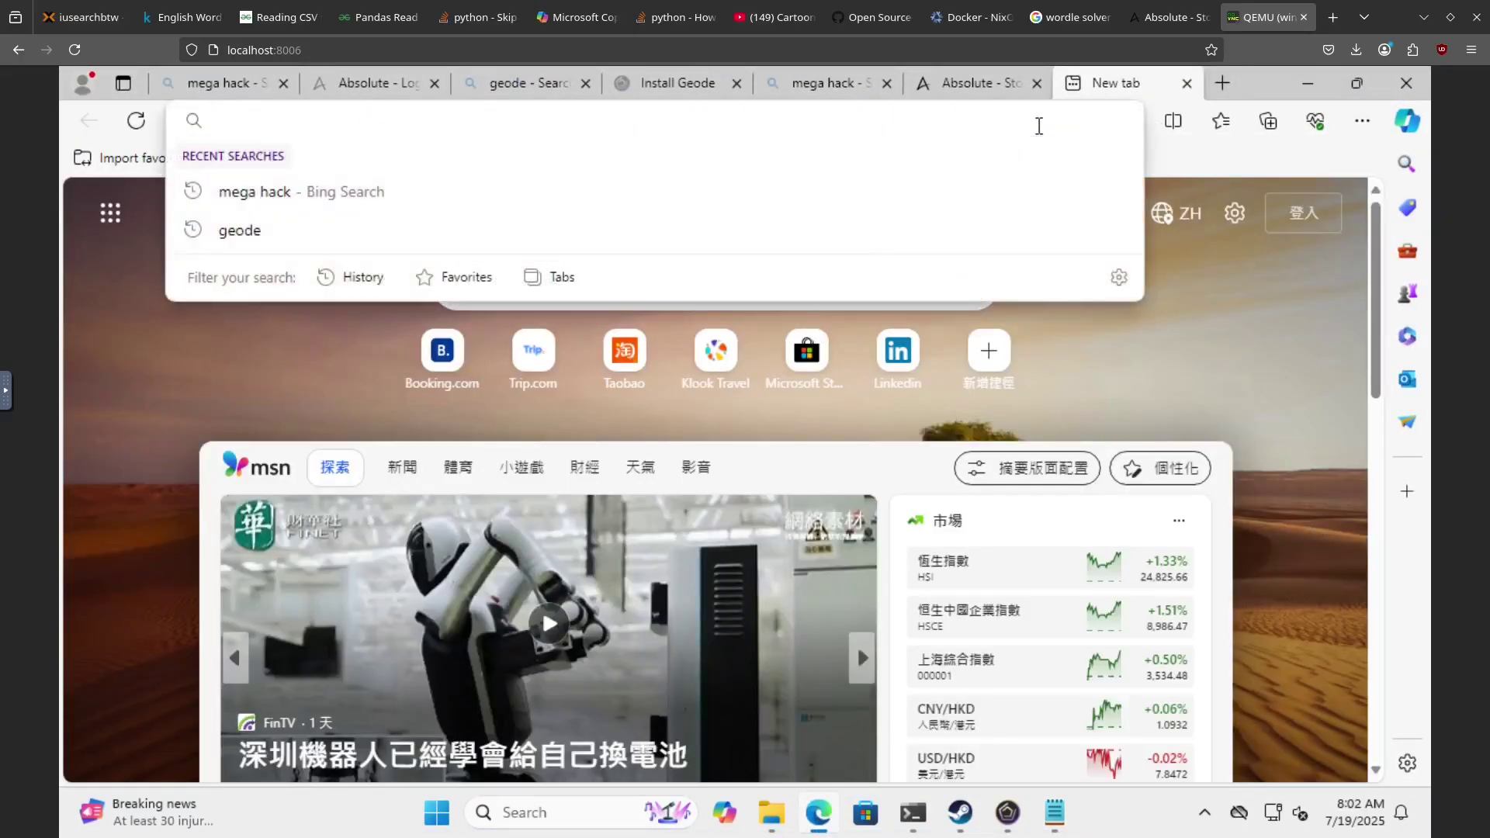
pyautogui.hotkey('ctrl', 'v')
pyautogui.press('Return')
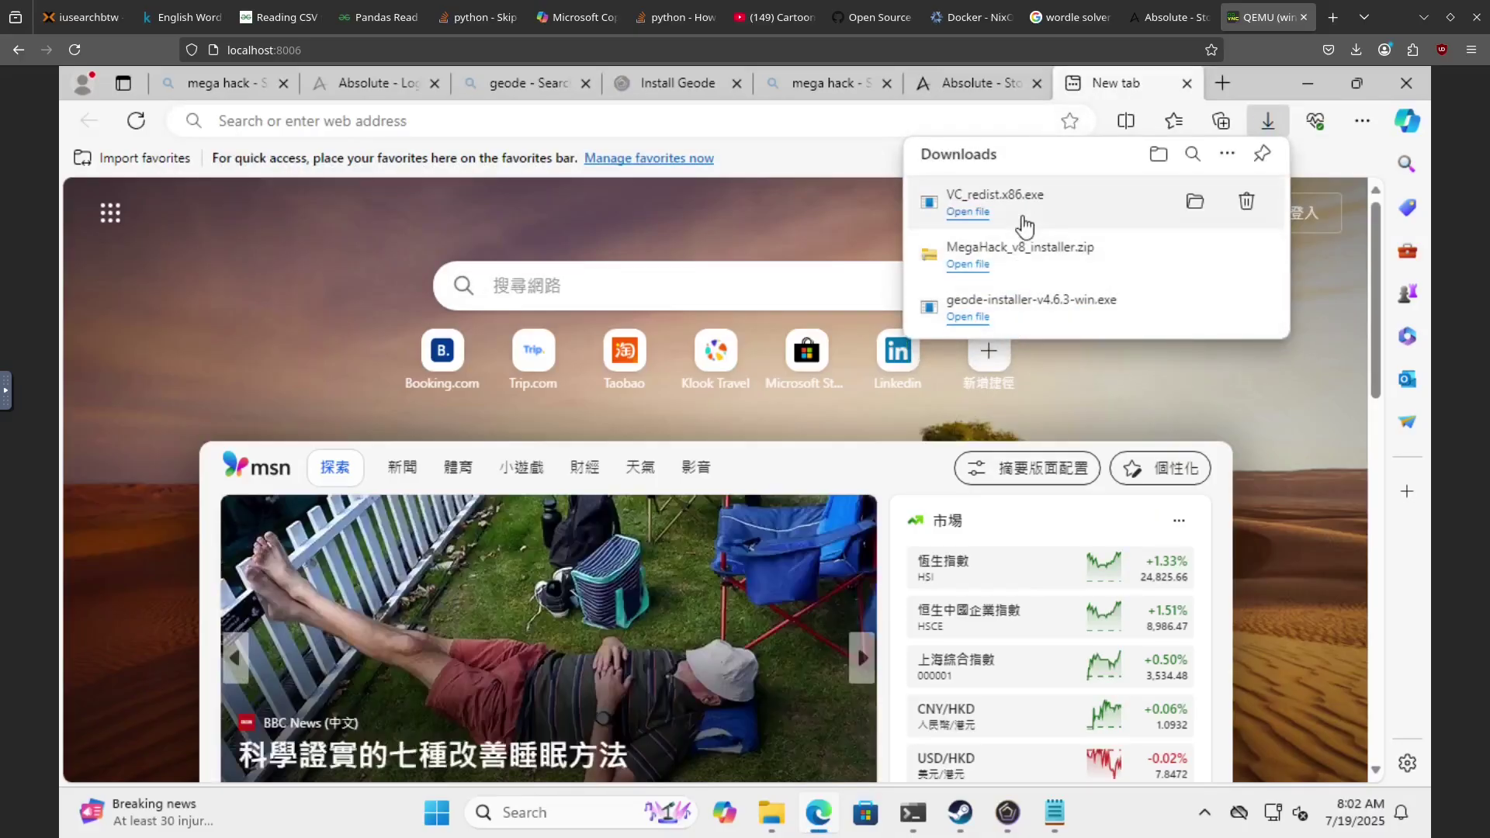
pyautogui.click(1046, 207)
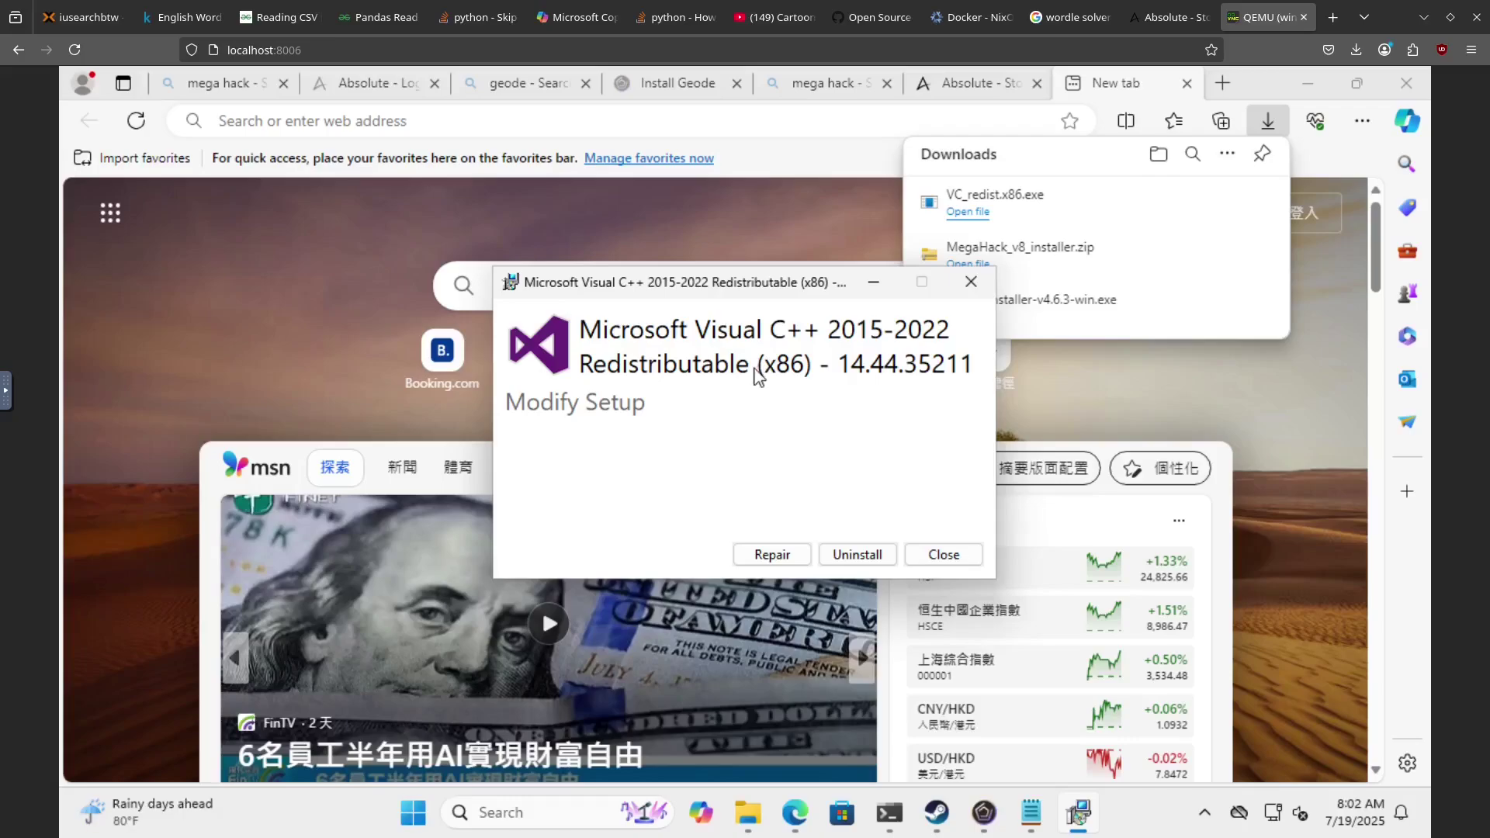
pyautogui.click(791, 556)
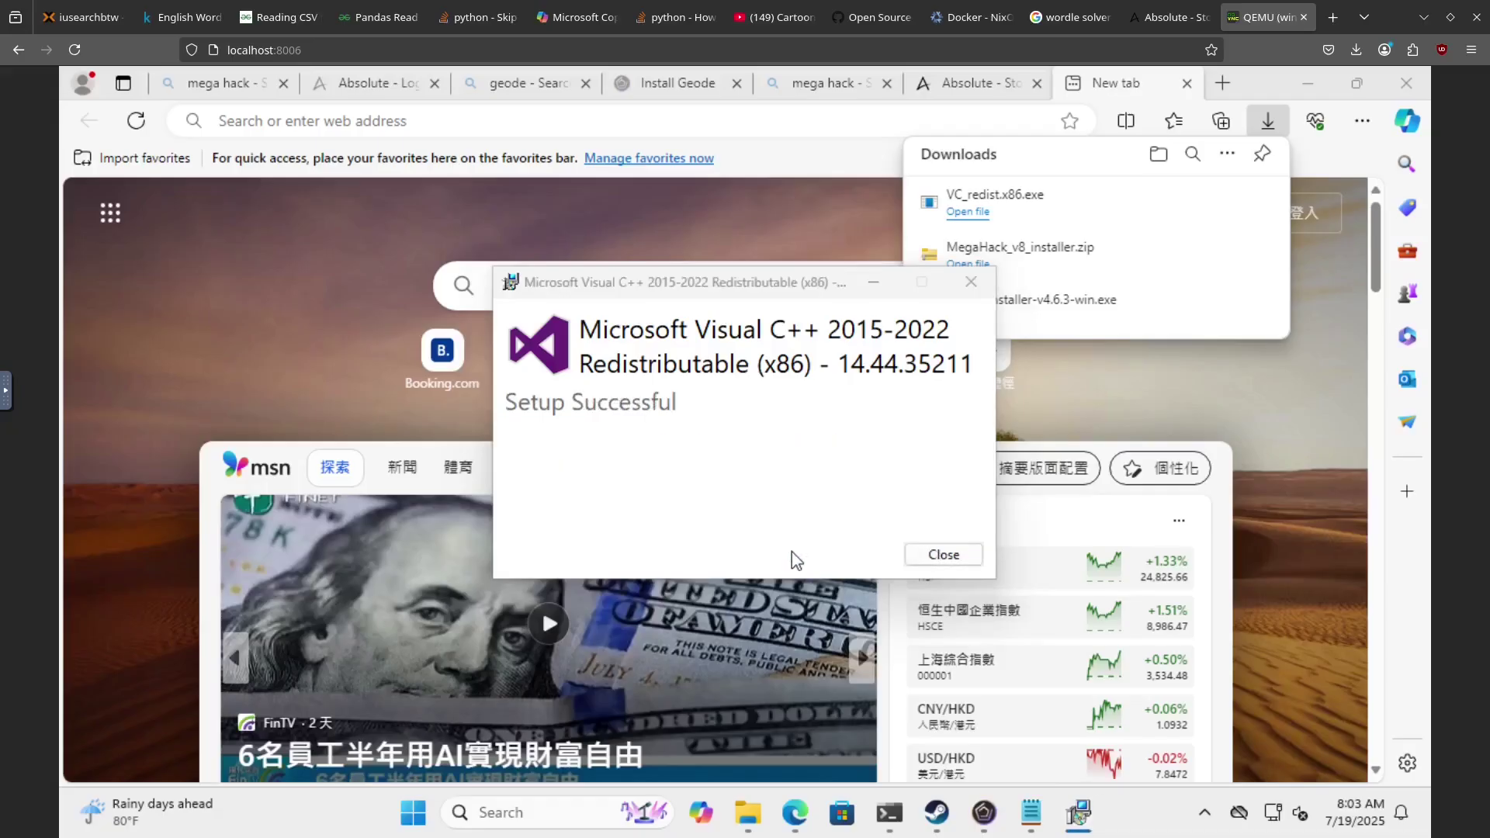
# Close the previous setup and load the help file's second link, the 2010 x86 redistributable, in Edge
pyautogui.click(1107, 407)
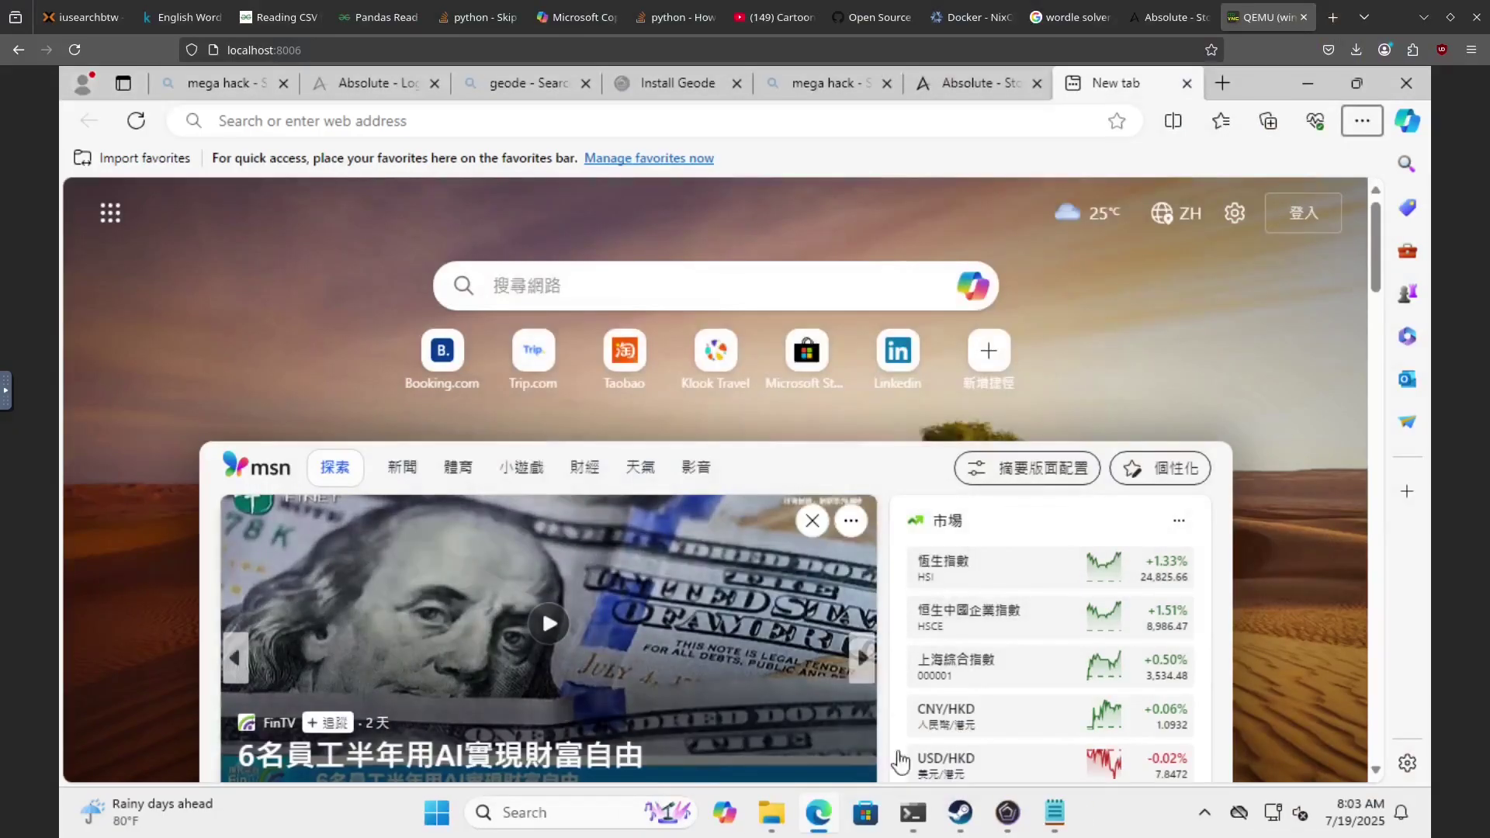
pyautogui.click(1053, 812)
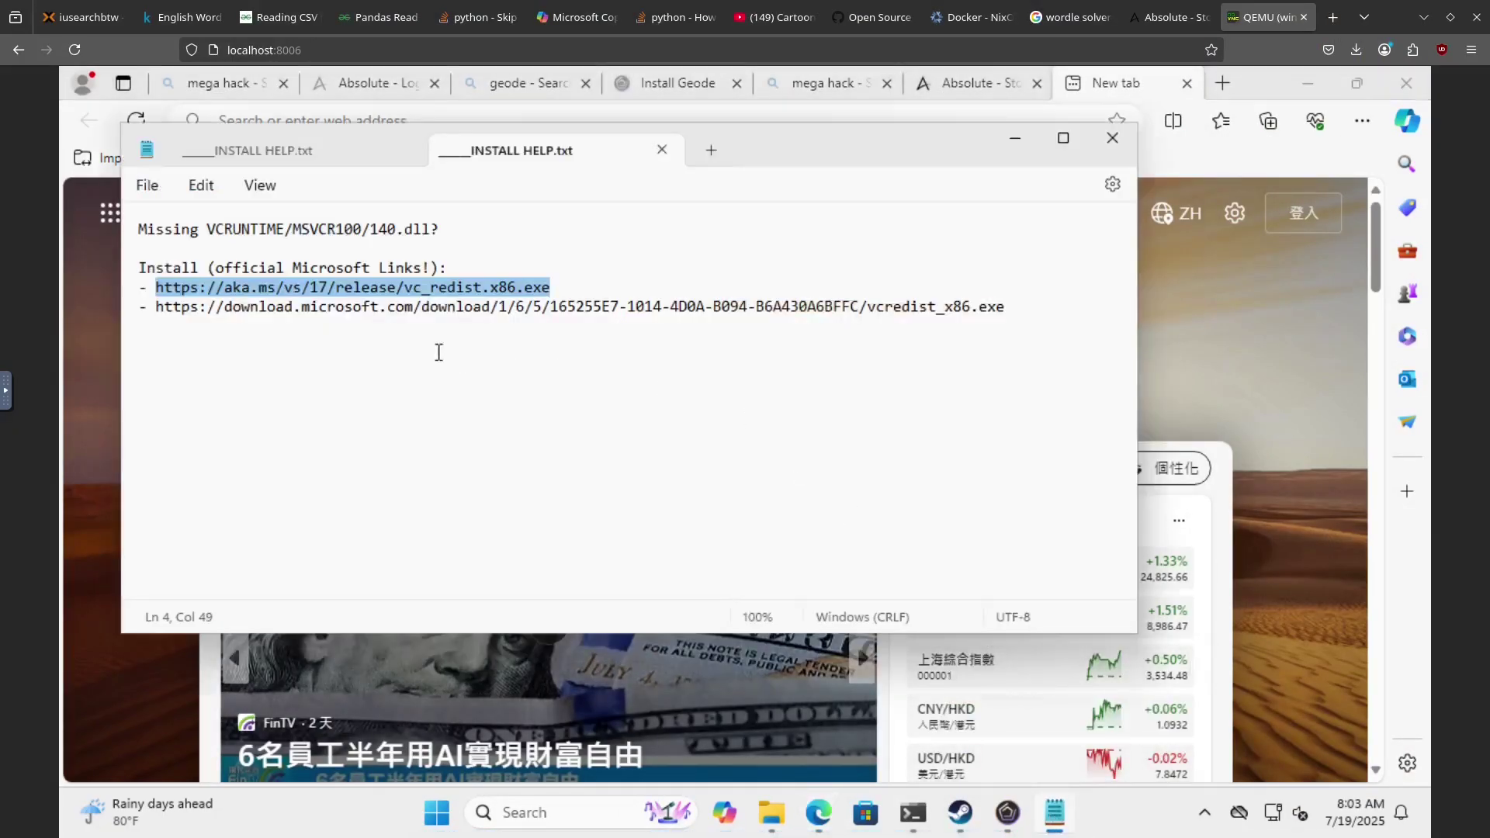
pyautogui.moveTo(155, 306); pyautogui.dragTo(995, 314)
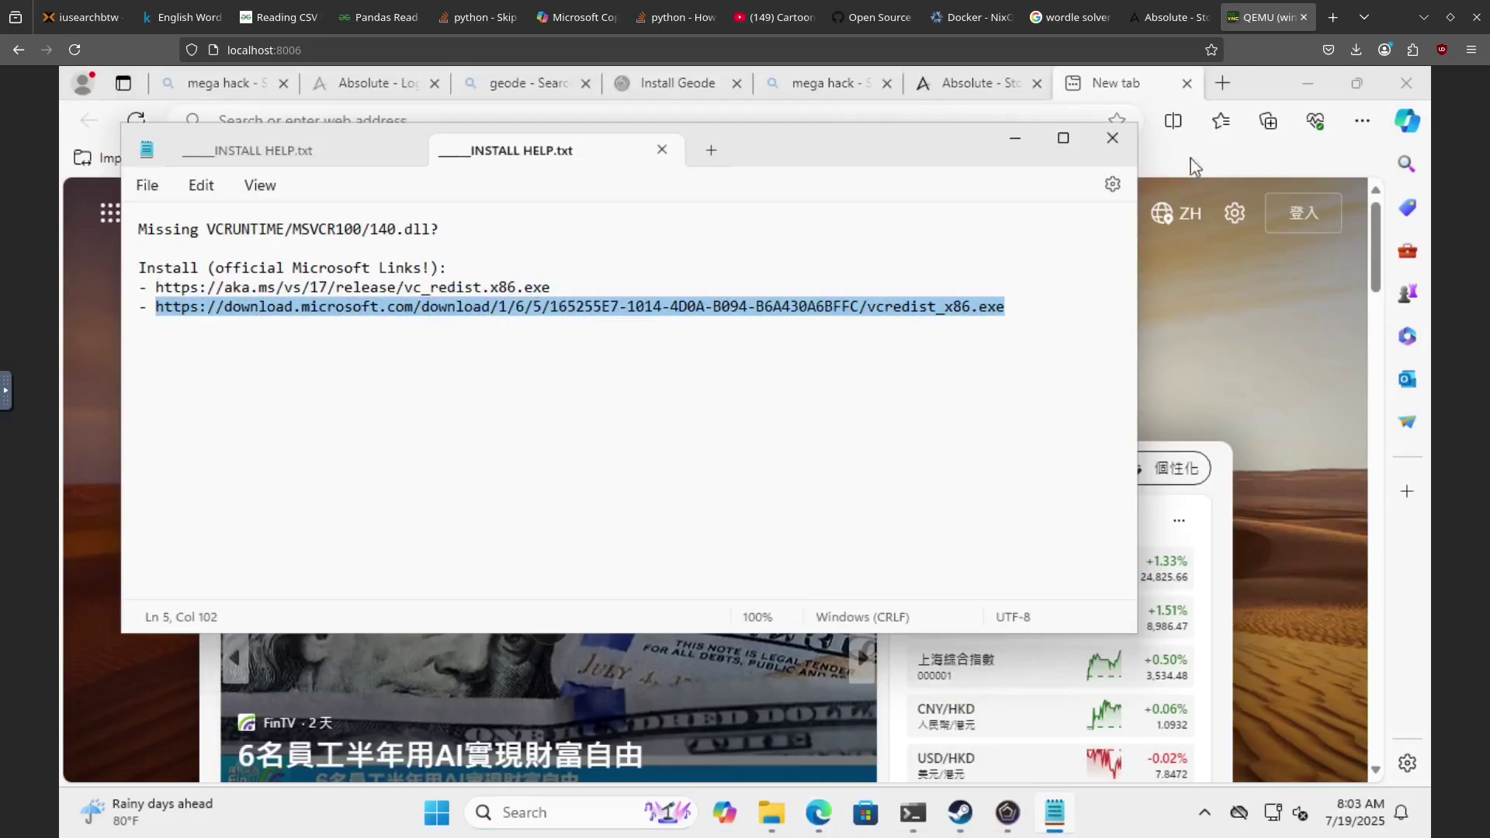
pyautogui.click(1063, 99)
pyautogui.click(864, 117)
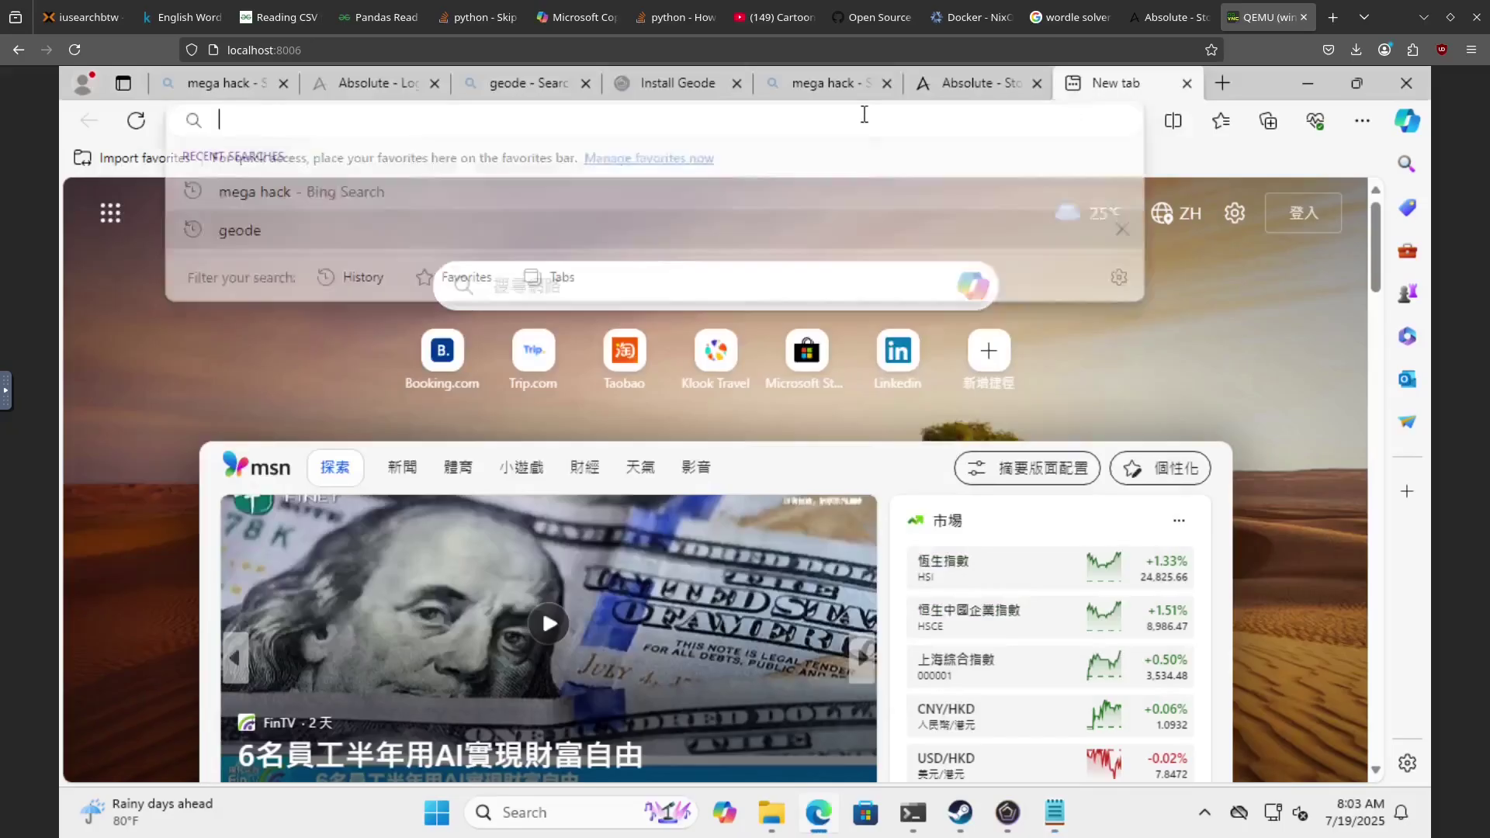
pyautogui.hotkey('ctrl', 'v')
pyautogui.press('Return')
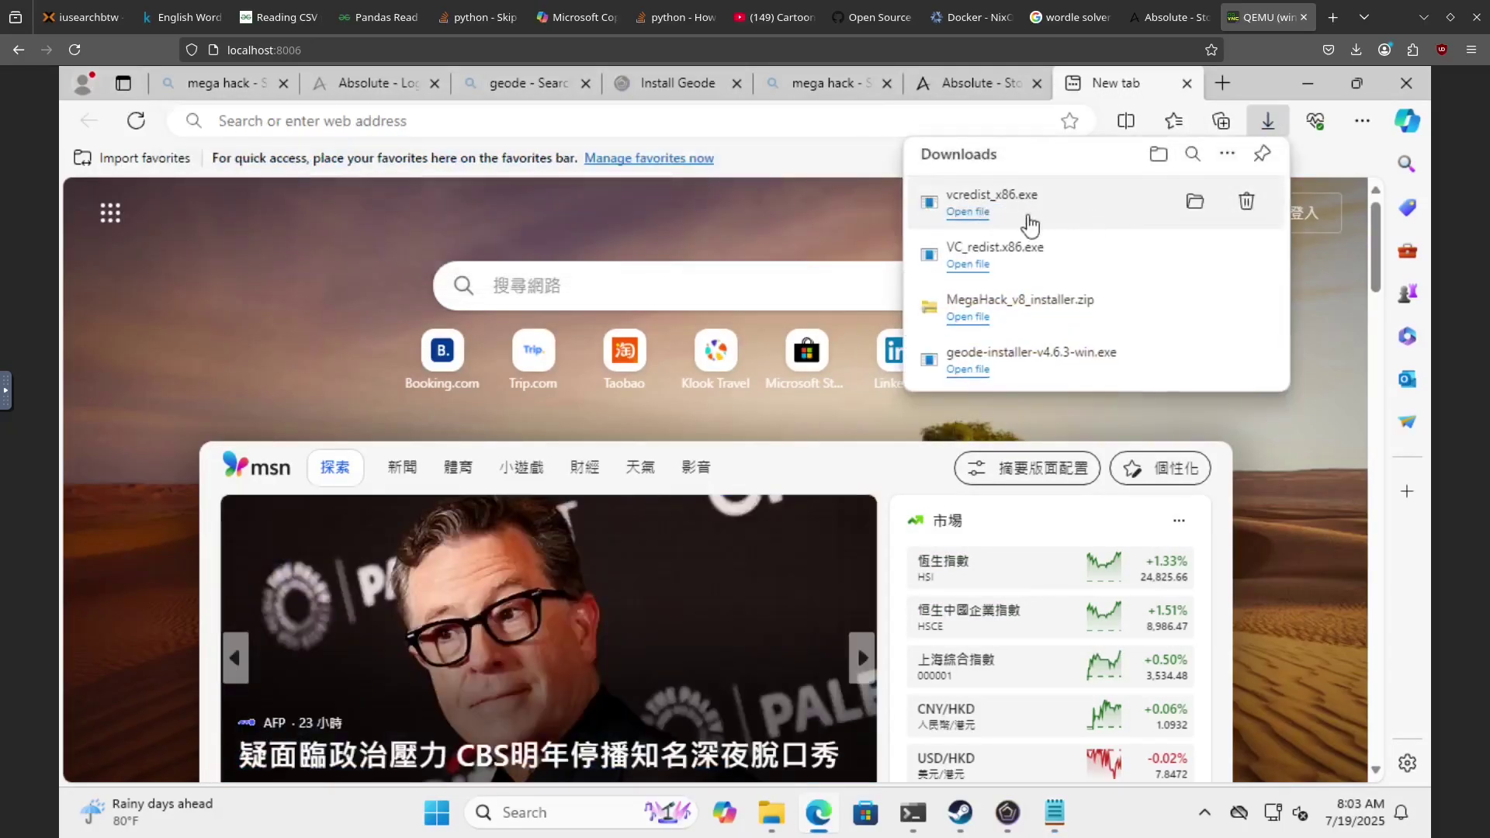
# Run vcredist_x86.exe and install the Visual C++ 2010 x86 Redistributable with the license accepted
pyautogui.click(983, 215)
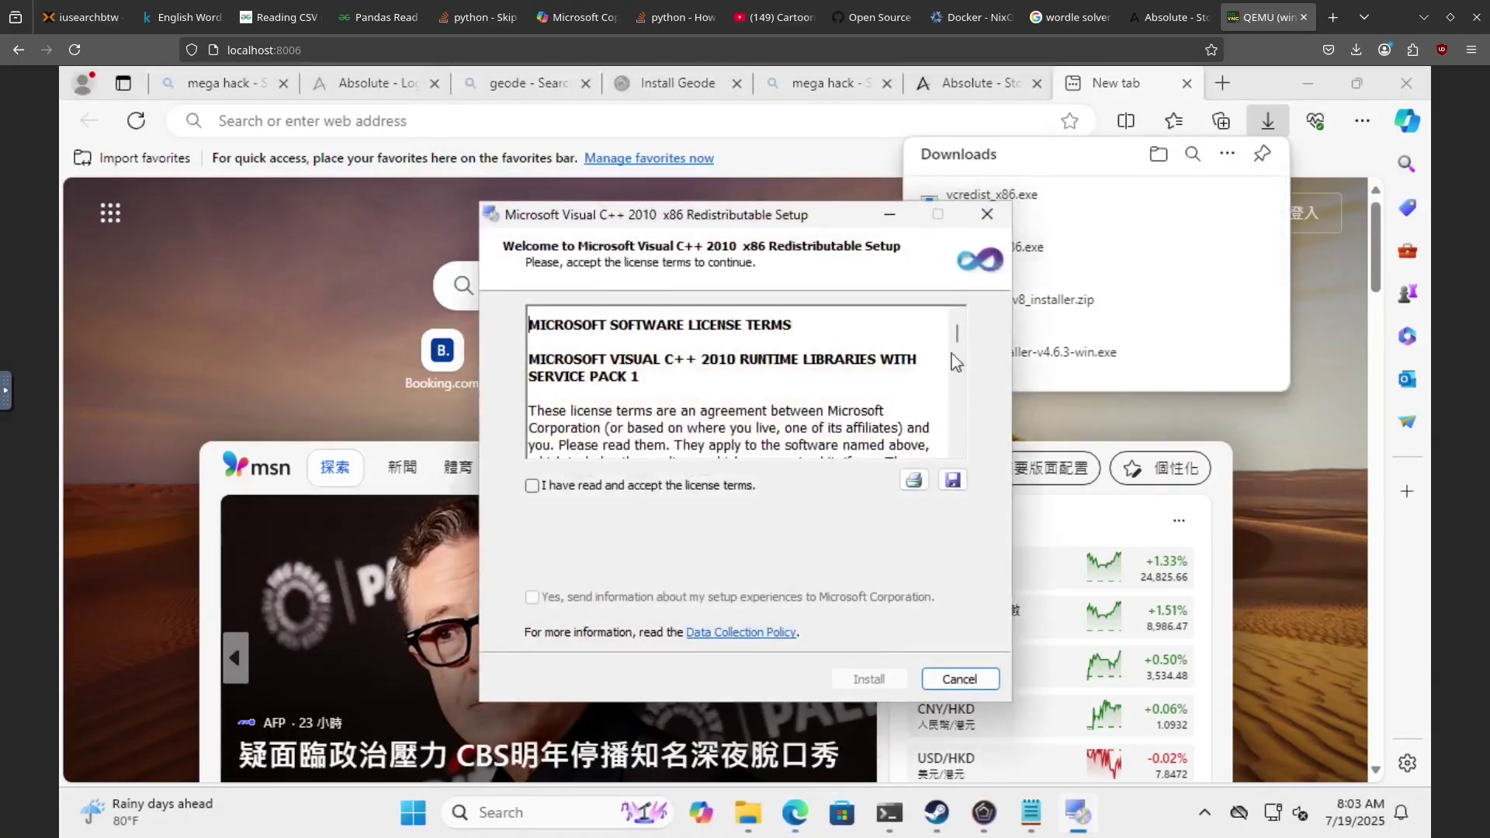
pyautogui.click(534, 486)
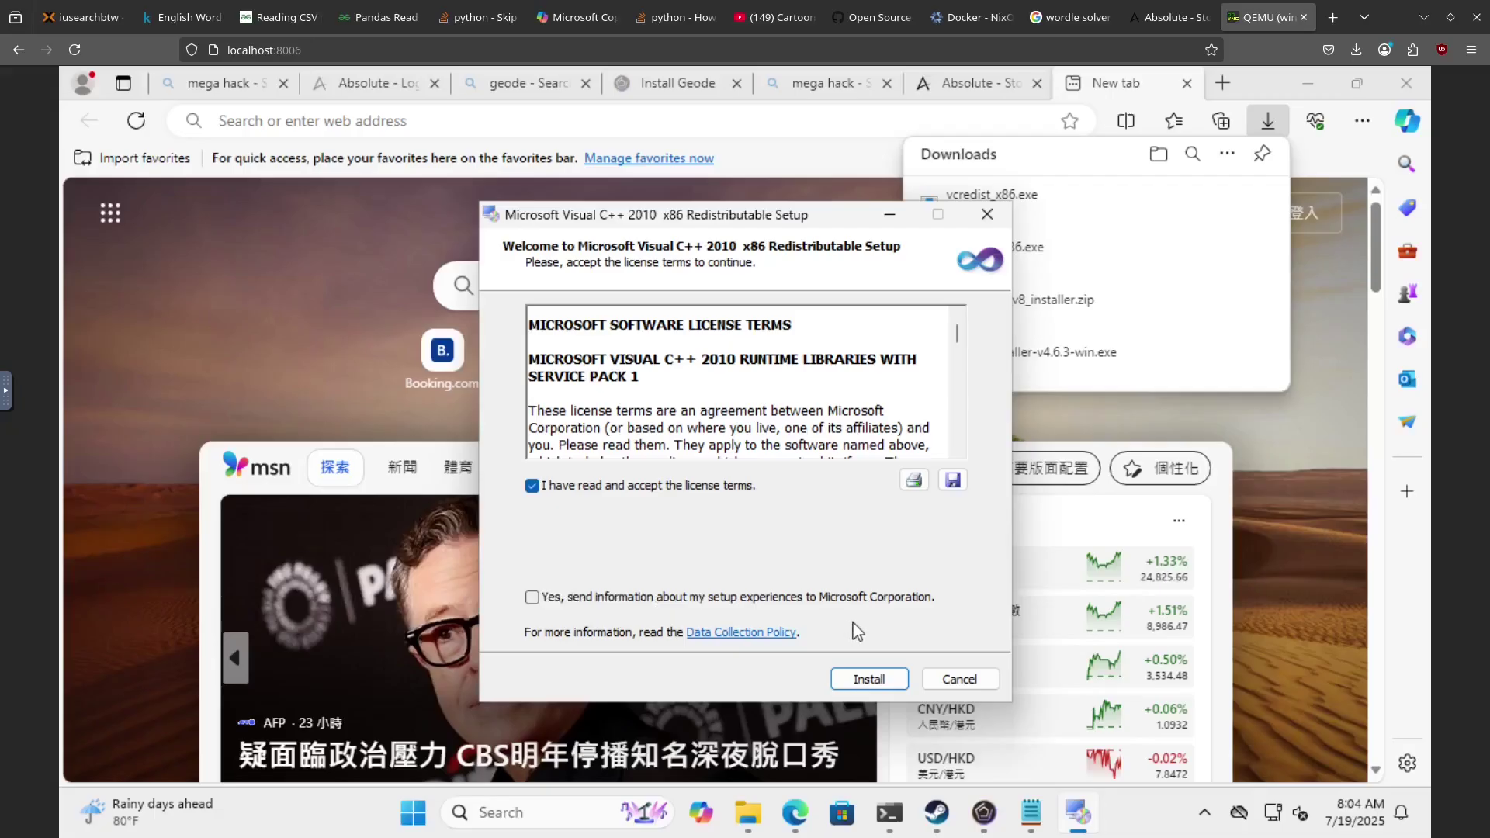
pyautogui.click(882, 681)
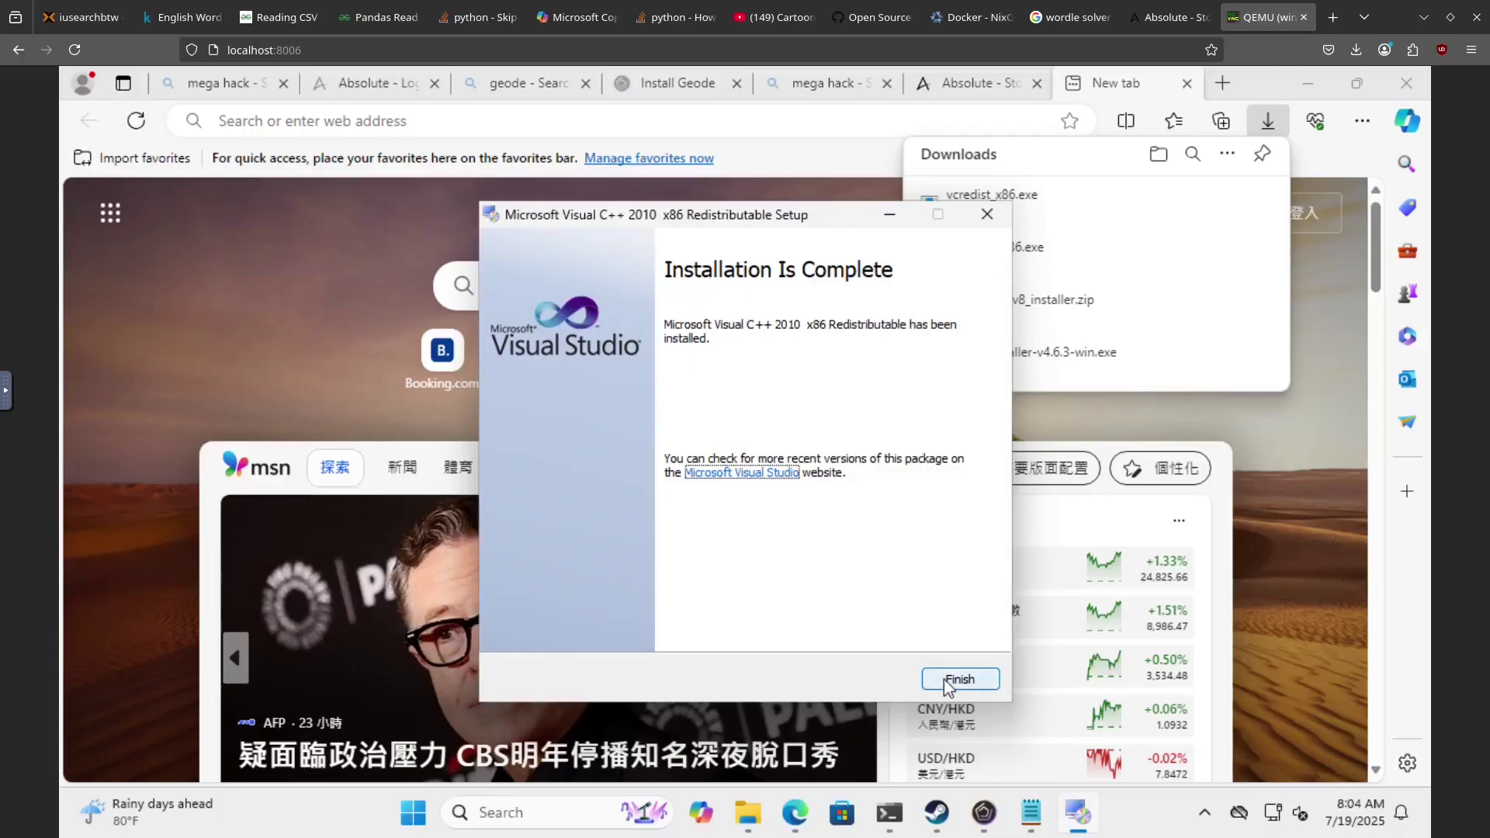
pyautogui.click(946, 686)
# Launch UniversalInstaller.exe, maximize its window, and select Mega Hack Pro v8.0.6 (Geode)
pyautogui.click(782, 812)
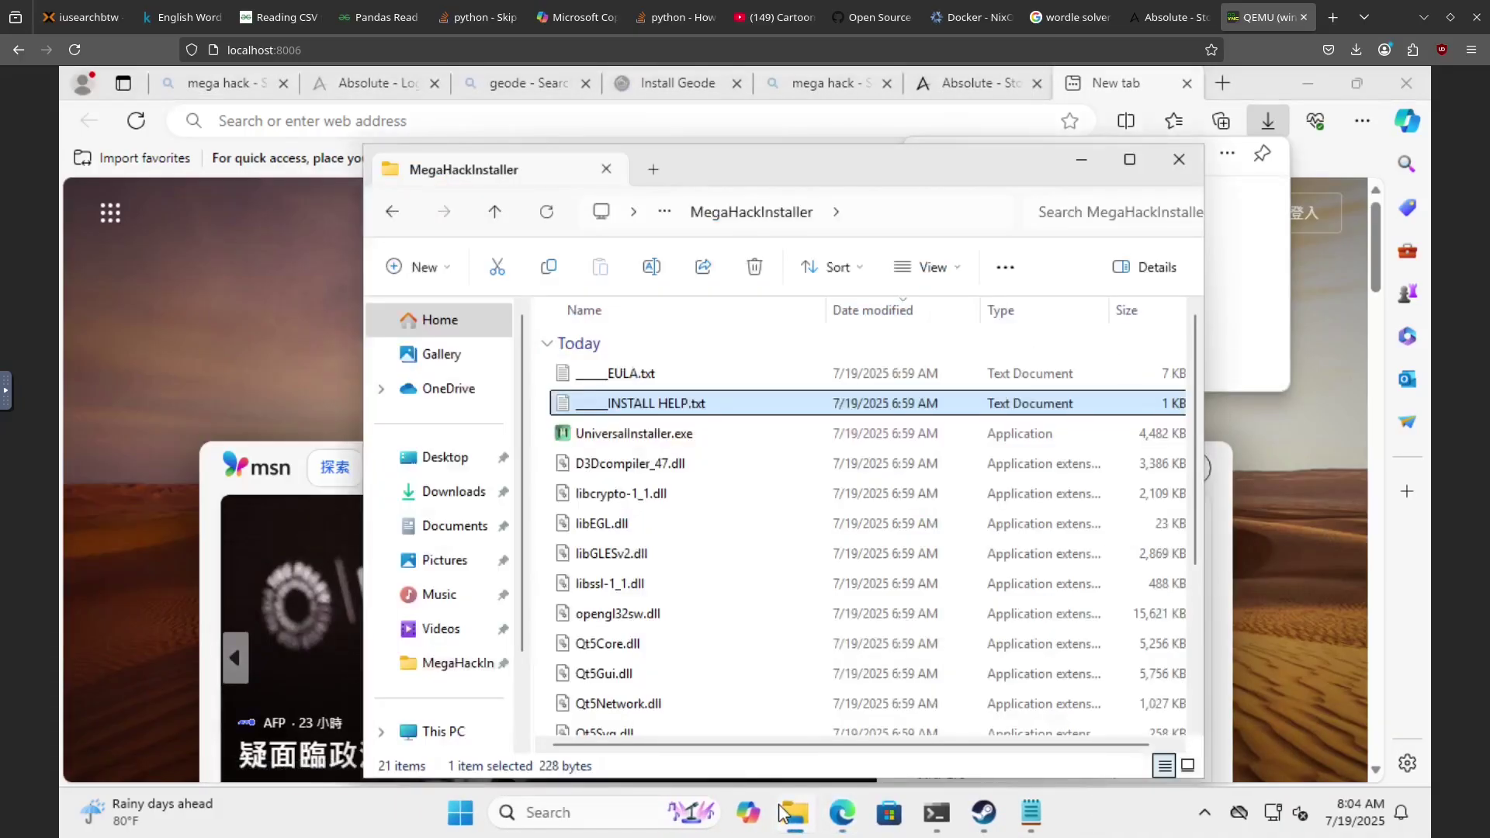
pyautogui.doubleClick(648, 440)
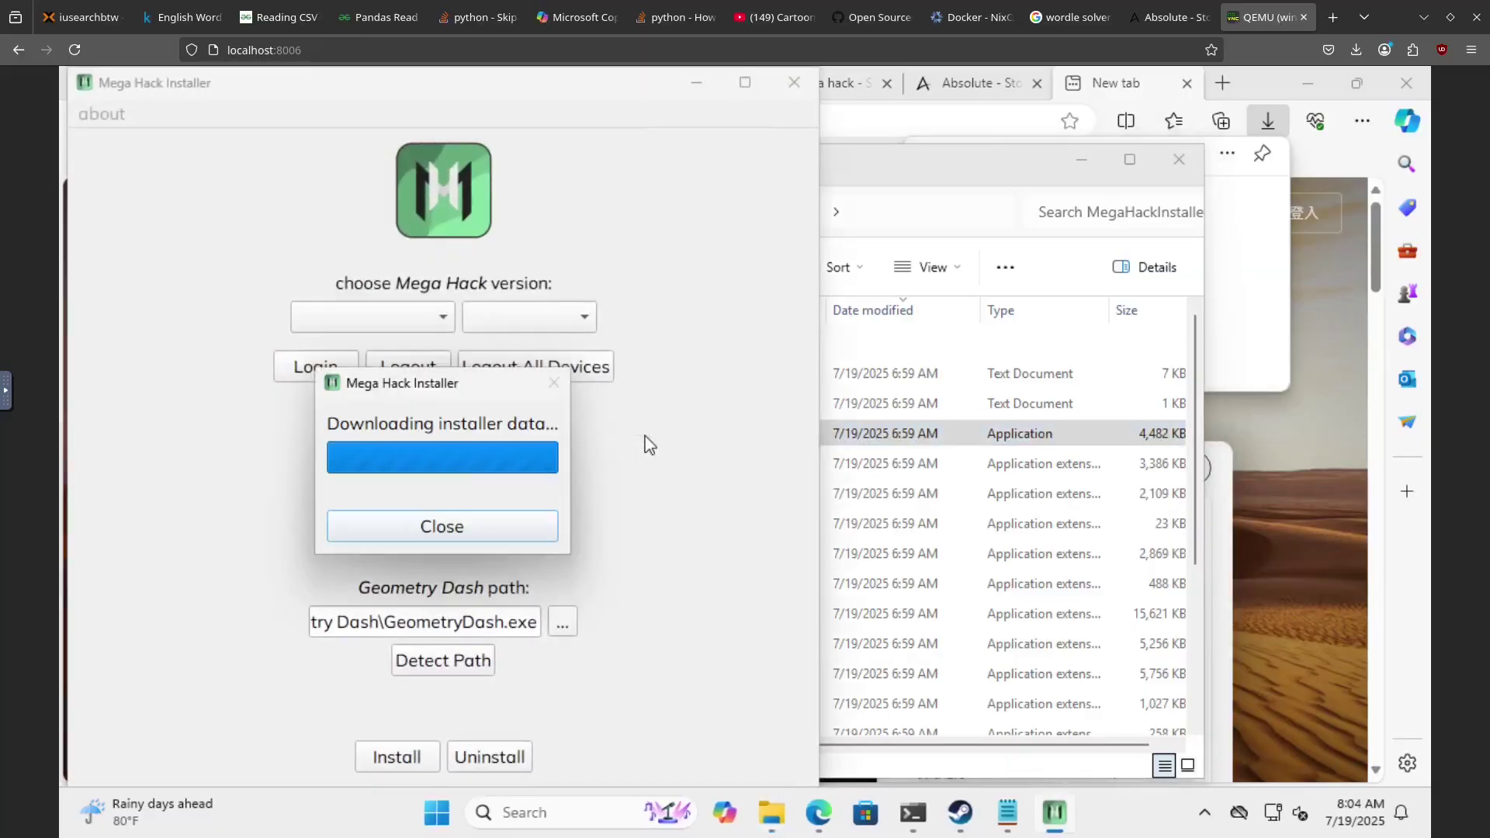
pyautogui.moveTo(632, 79)
pyautogui.mouseDown()
pyautogui.moveTo(976, 149)
pyautogui.moveTo(972, 132)
pyautogui.mouseUp()
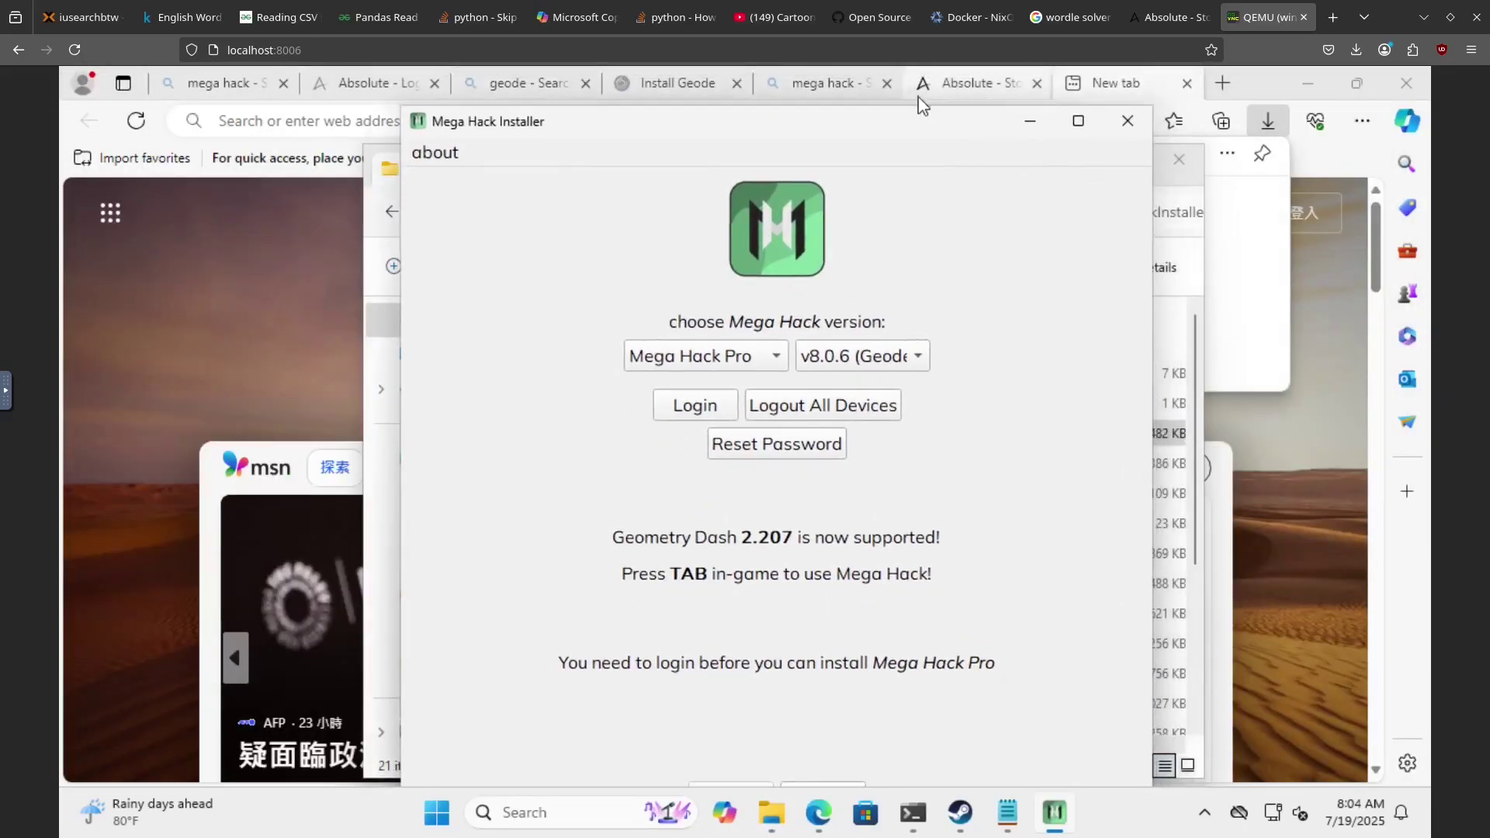
pyautogui.doubleClick(920, 121)
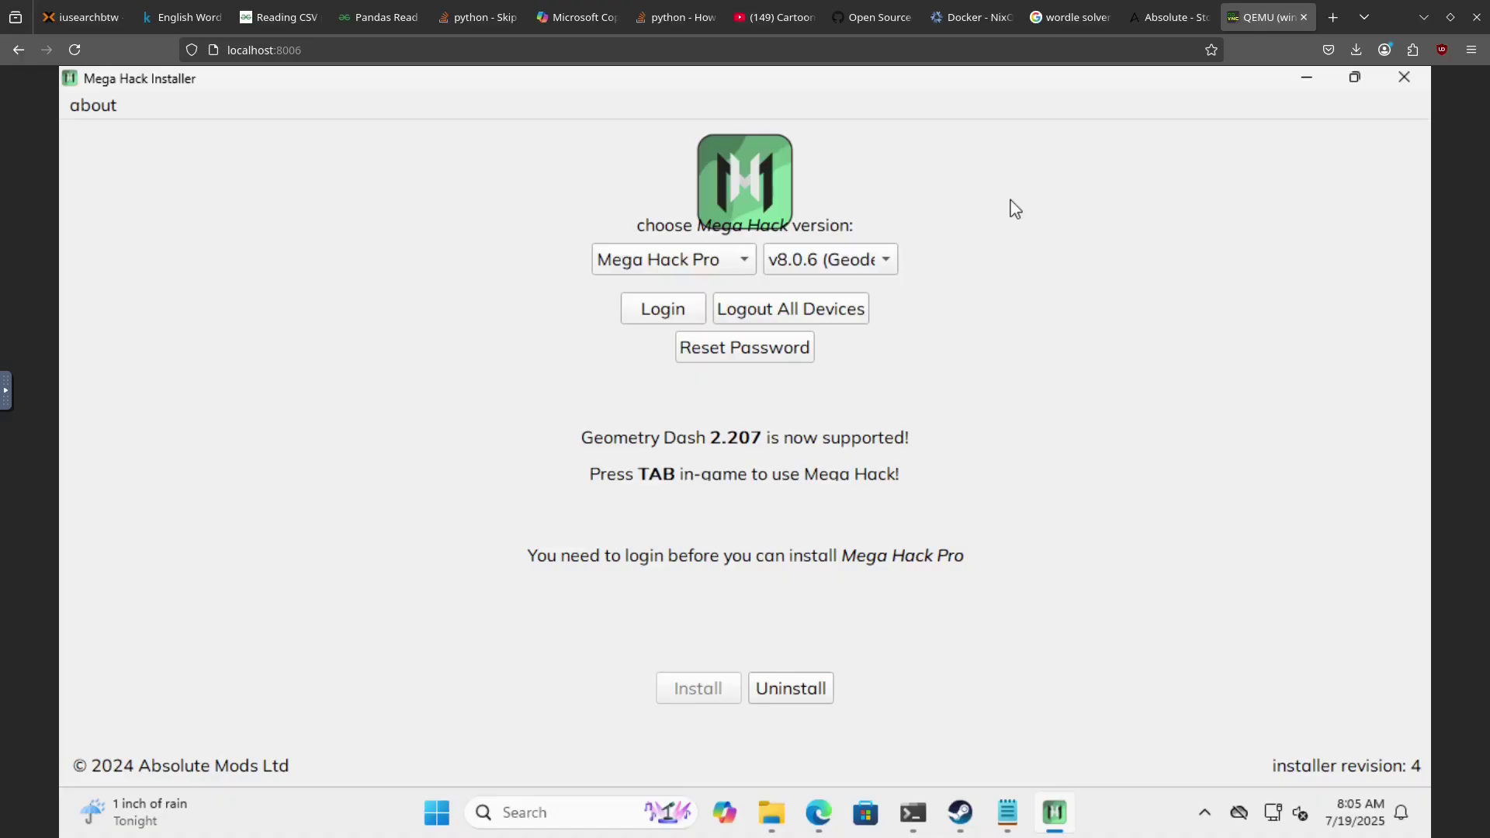
pyautogui.click(867, 258)
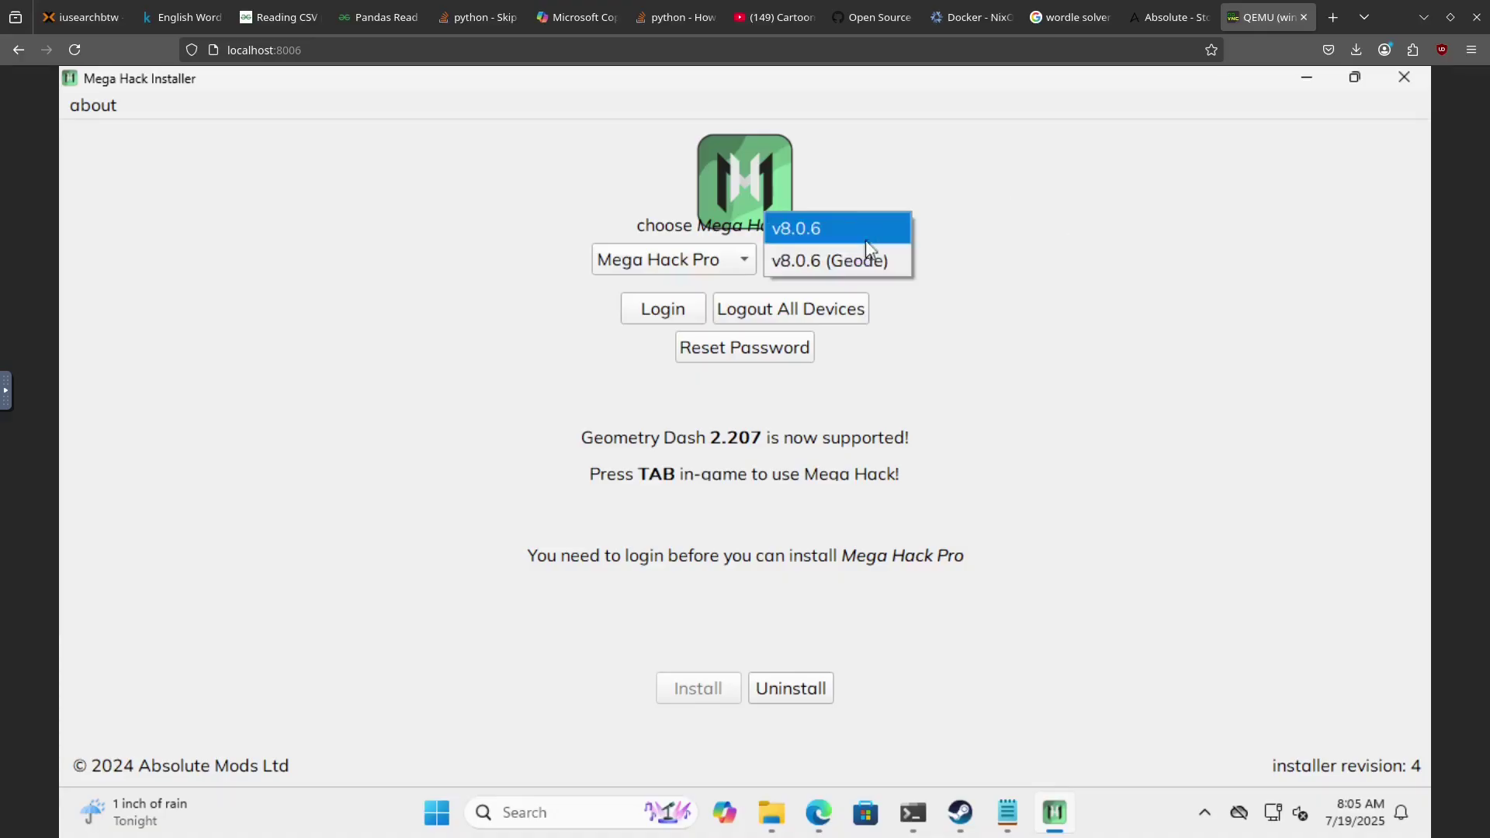
pyautogui.click(870, 259)
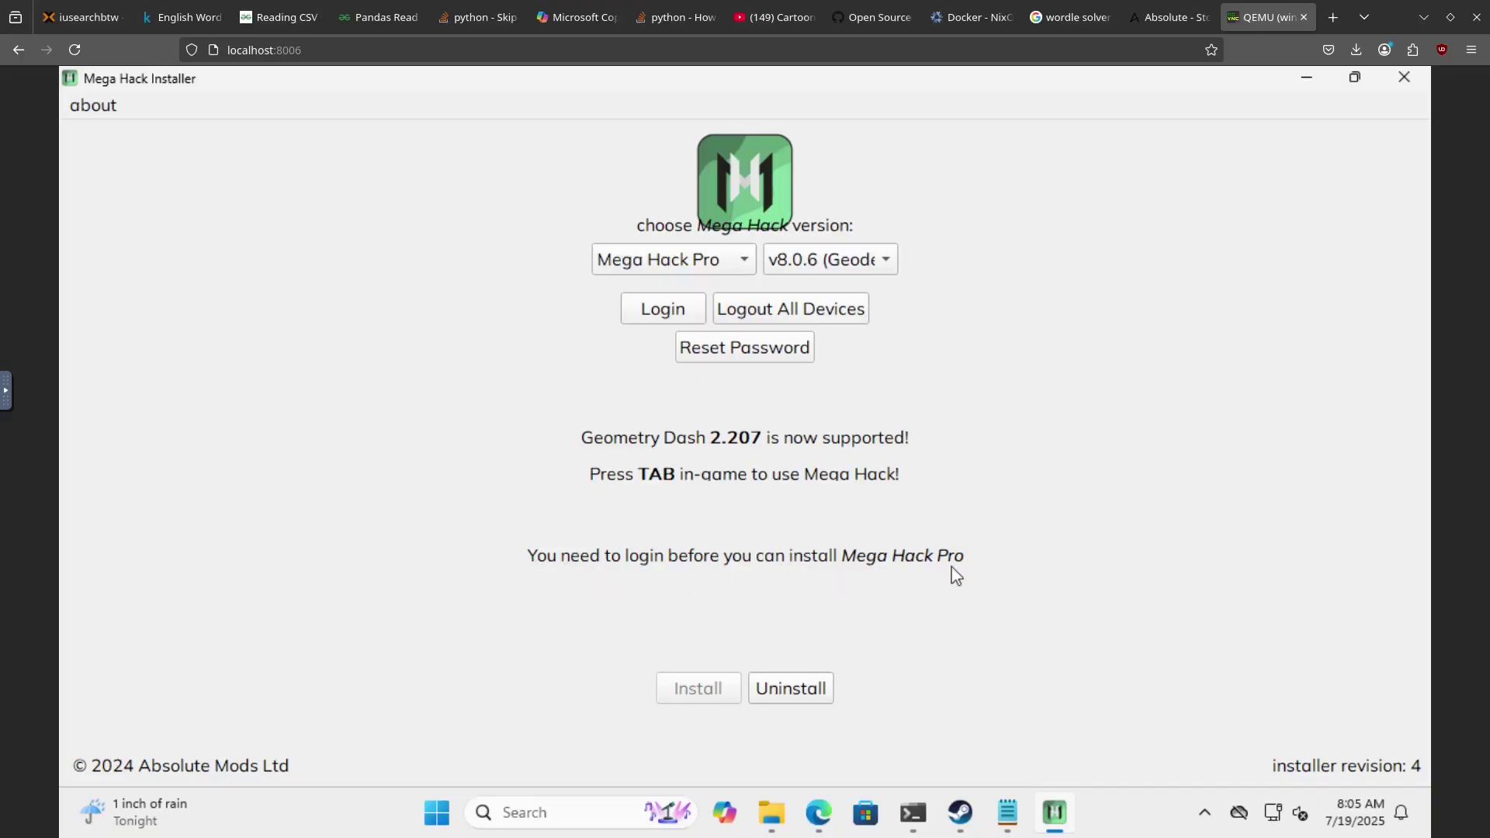
# Log in to the Mega Hack account and dismiss the login success message
pyautogui.click(654, 314)
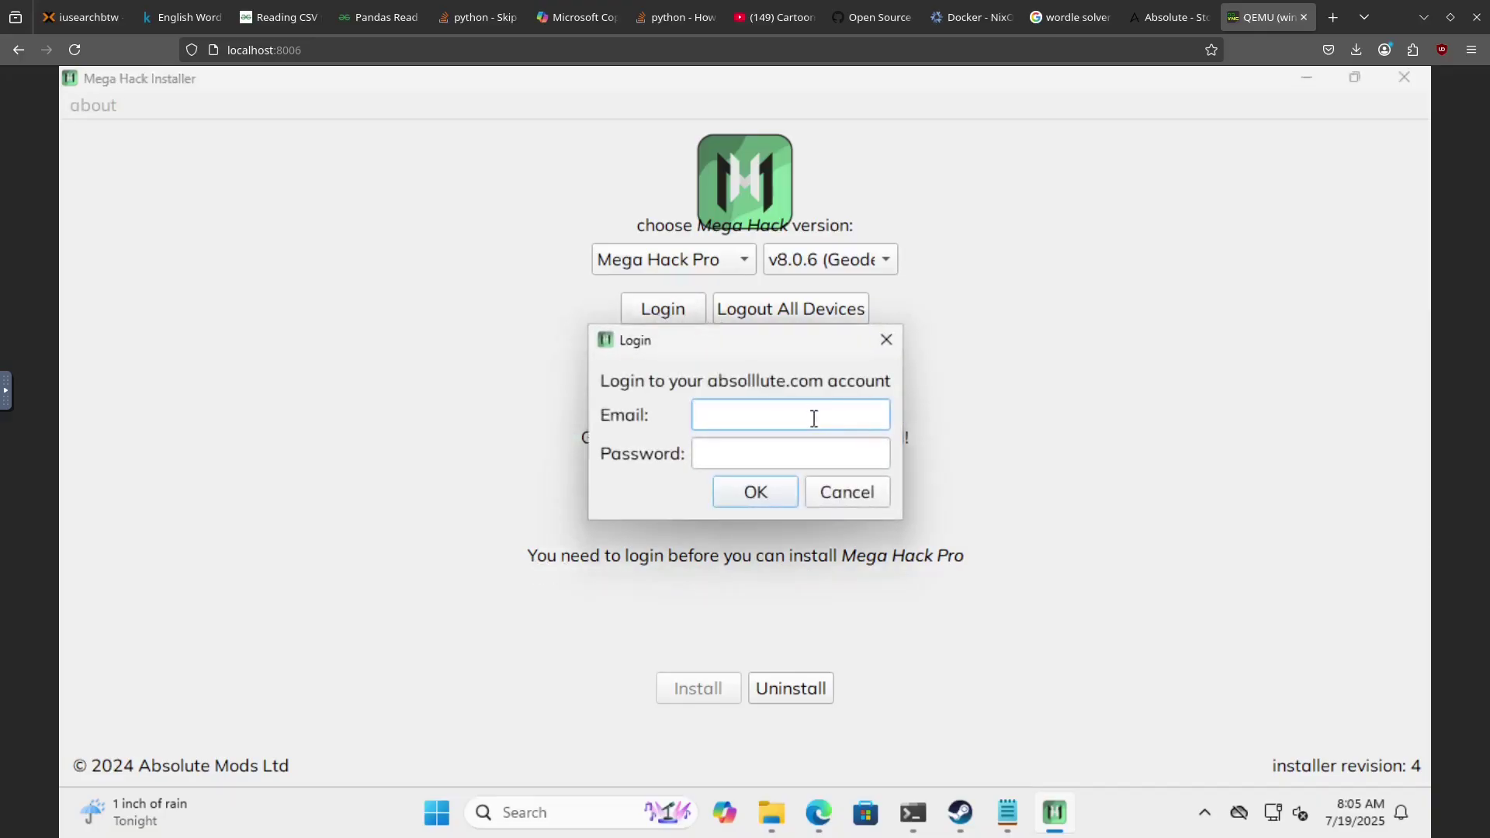
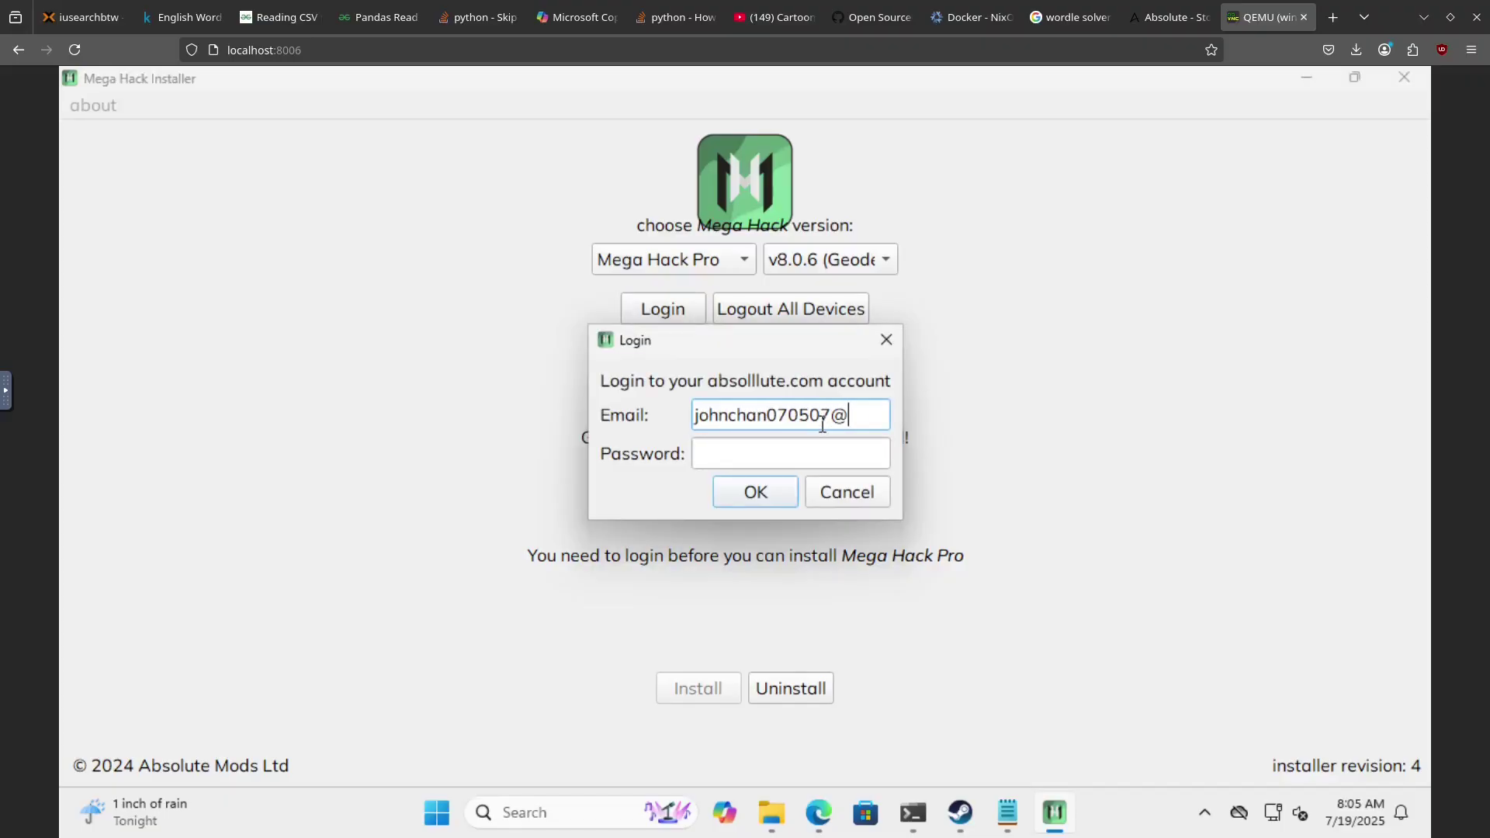
pyautogui.press('Return')
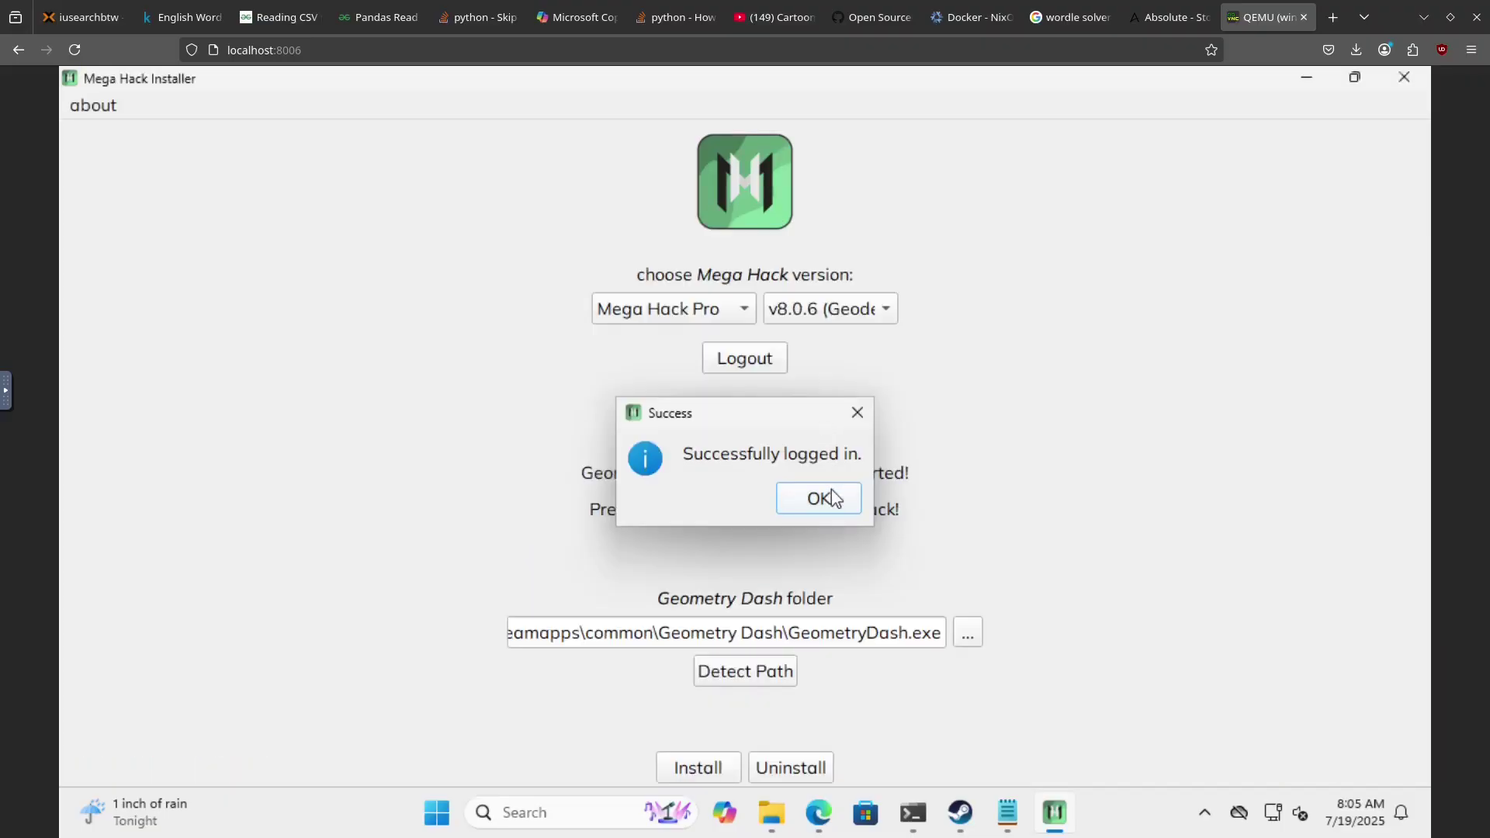
pyautogui.click(829, 498)
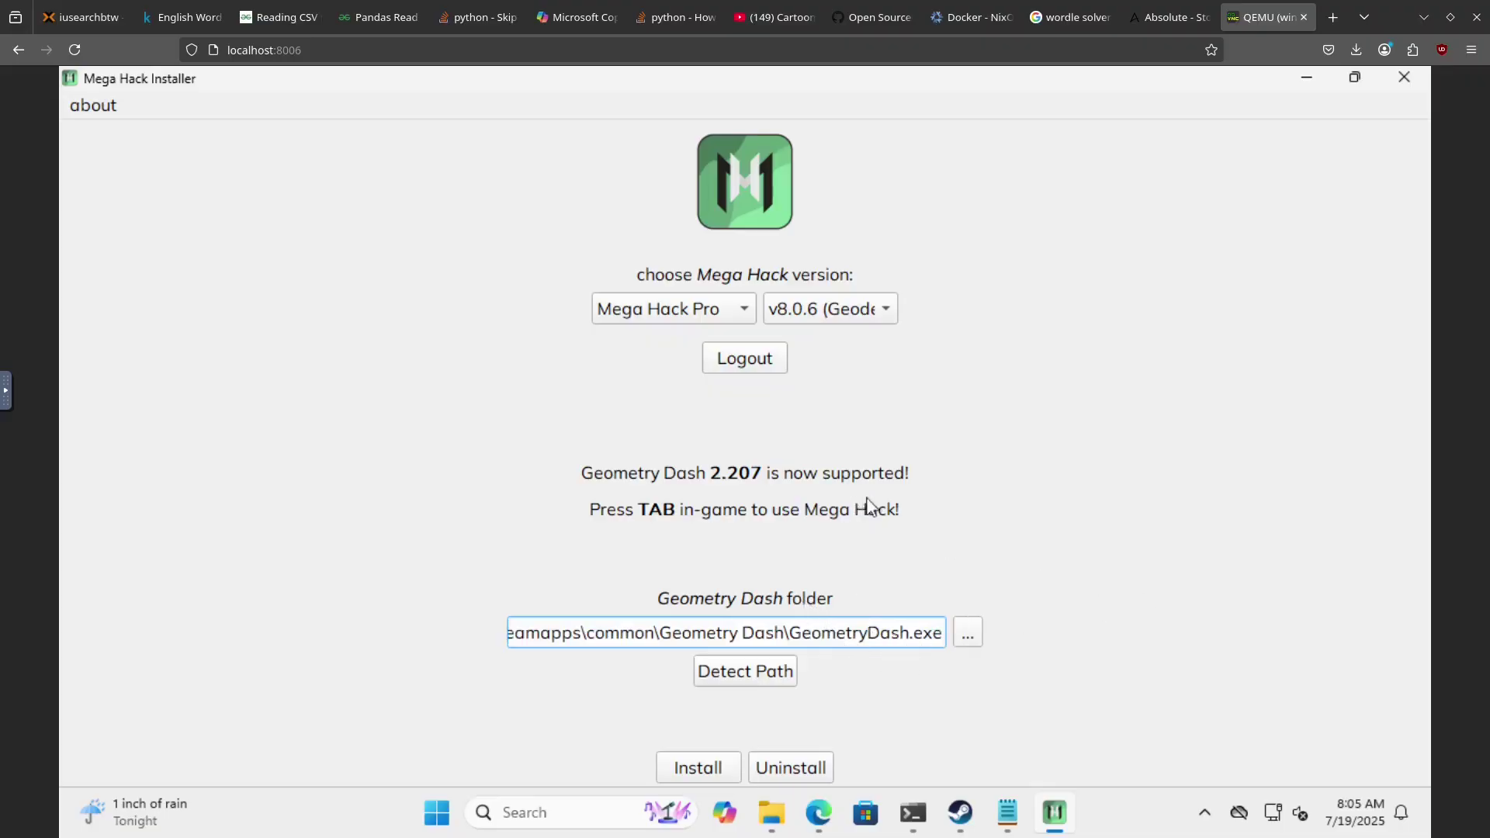
# Confirm the Geometry Dash path, install Mega Hack Pro, and close the installer
pyautogui.moveTo(843, 634); pyautogui.dragTo(456, 638)
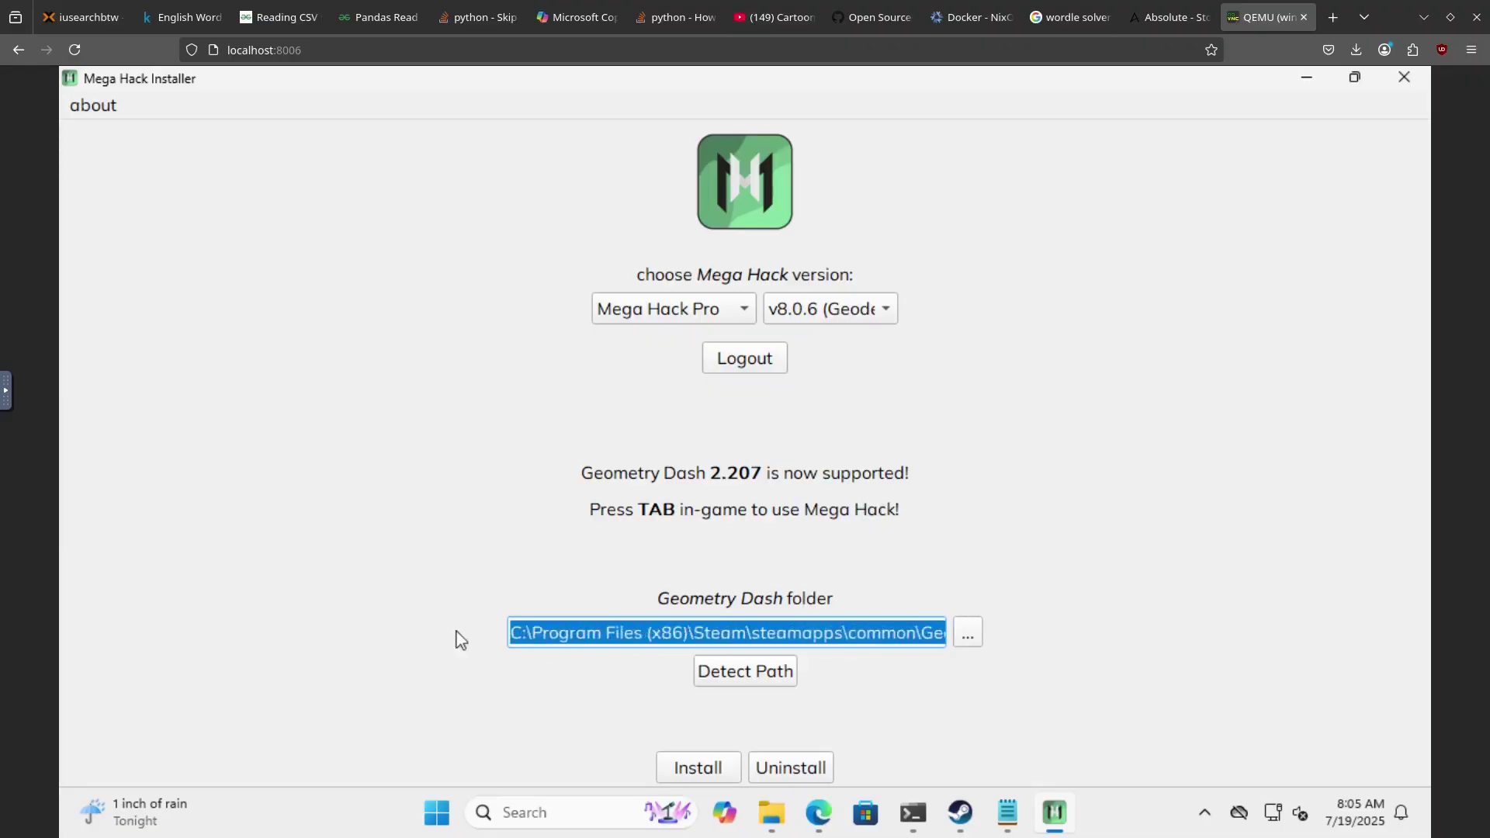
pyautogui.click(722, 629)
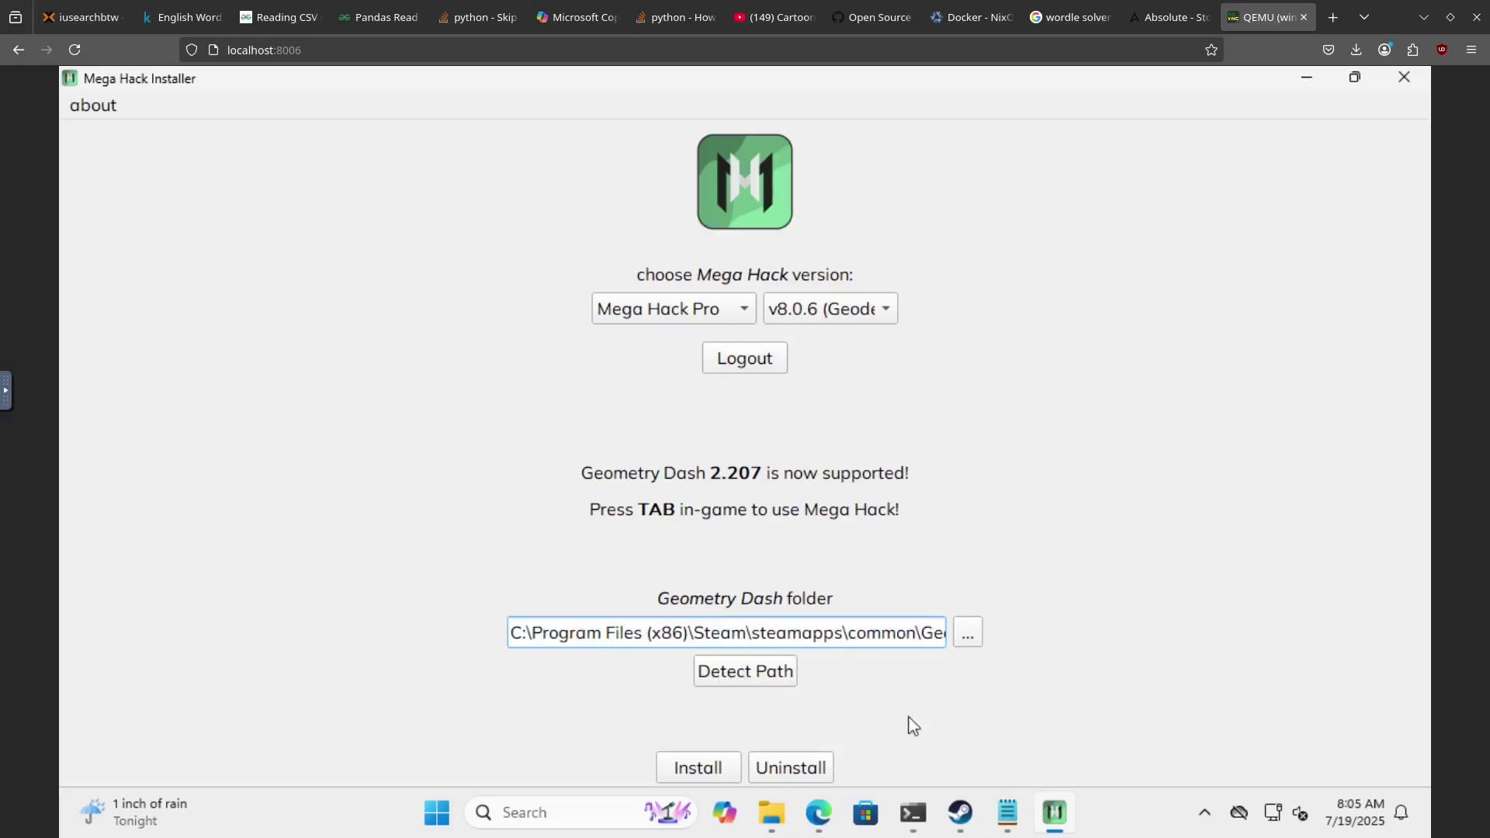
pyautogui.click(967, 632)
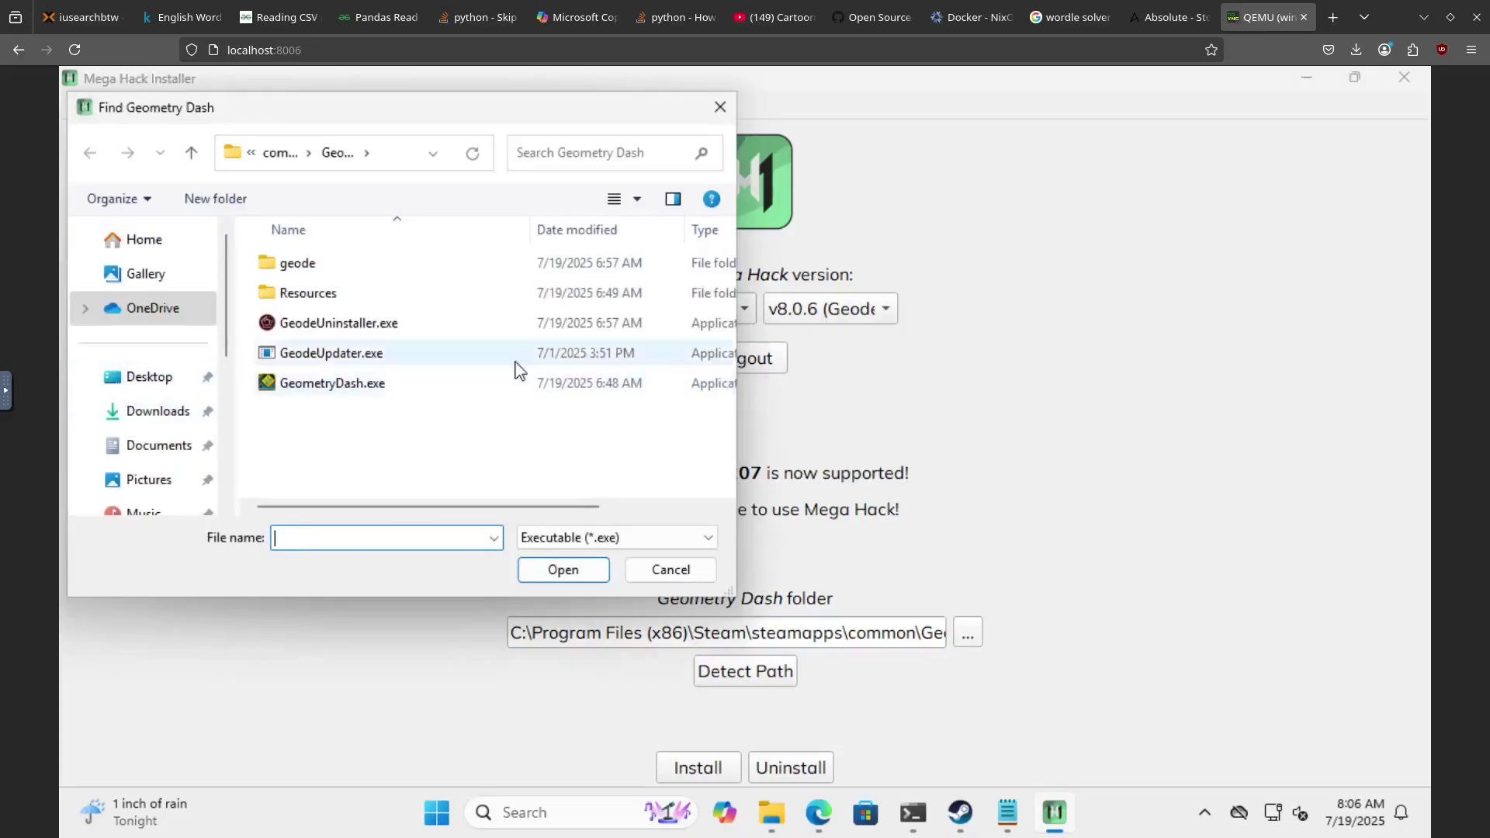
pyautogui.click(727, 104)
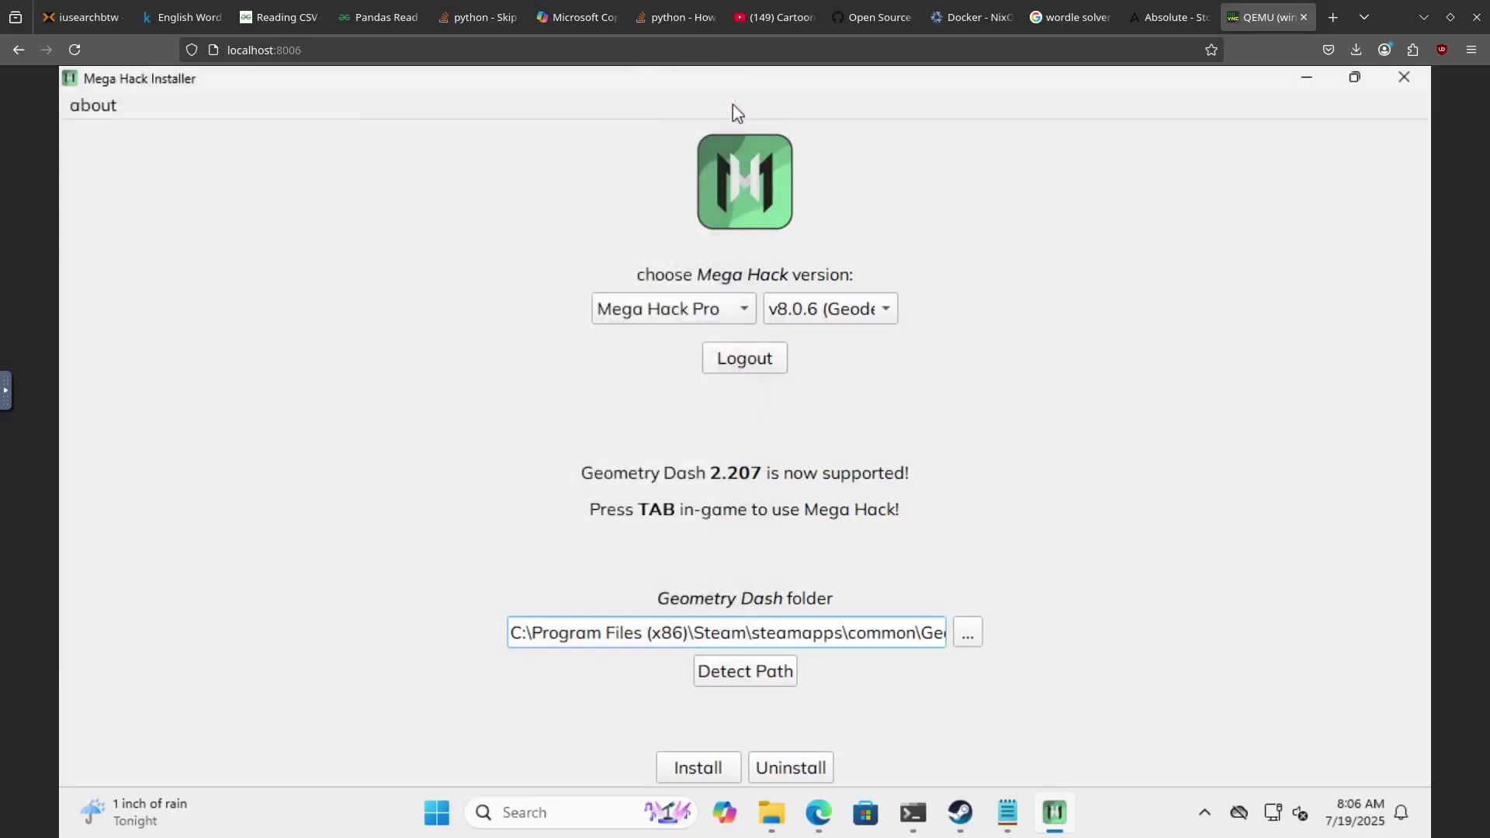
pyautogui.click(712, 766)
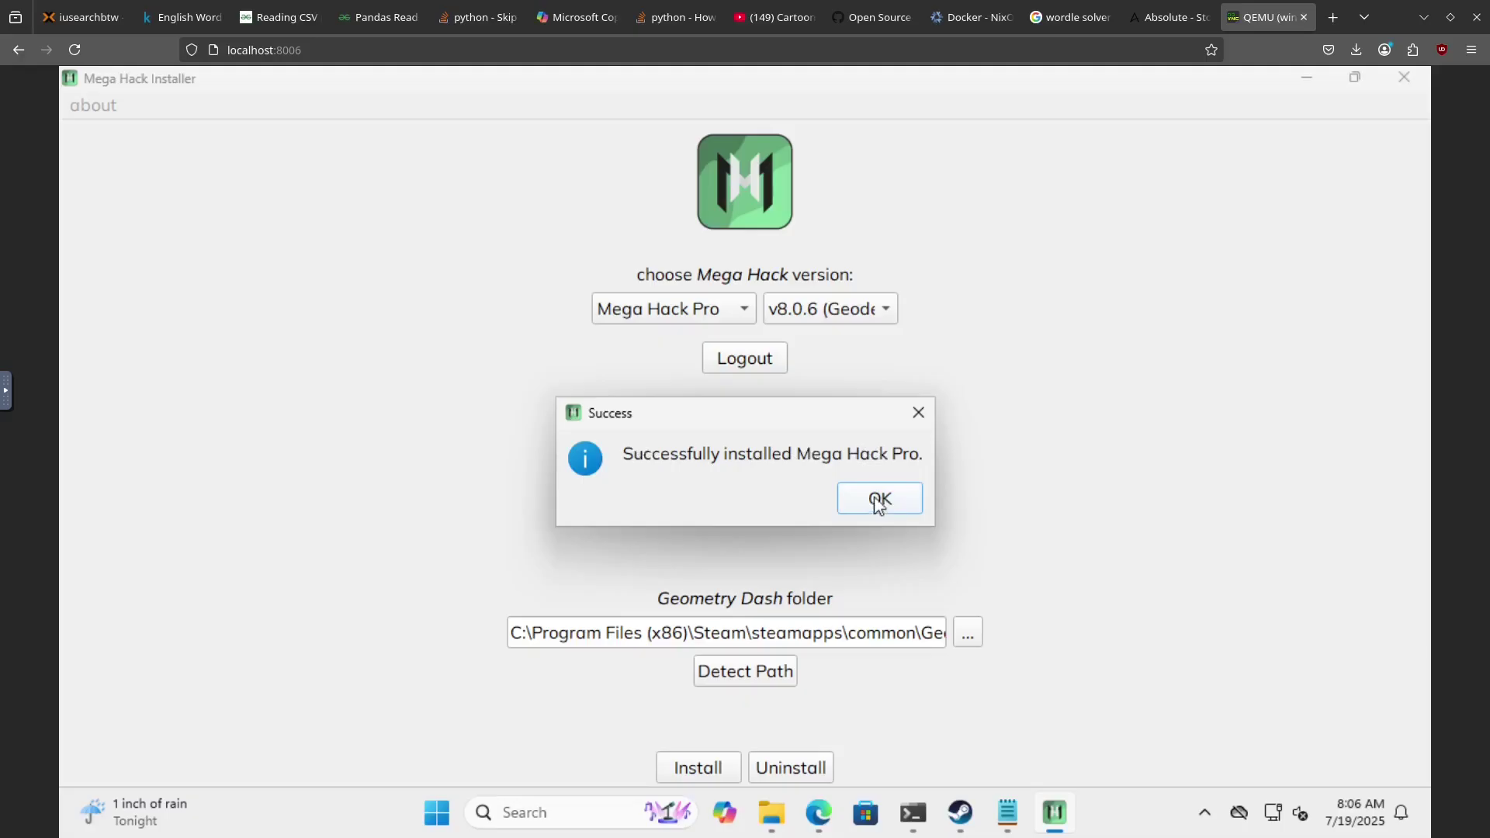
pyautogui.click(912, 507)
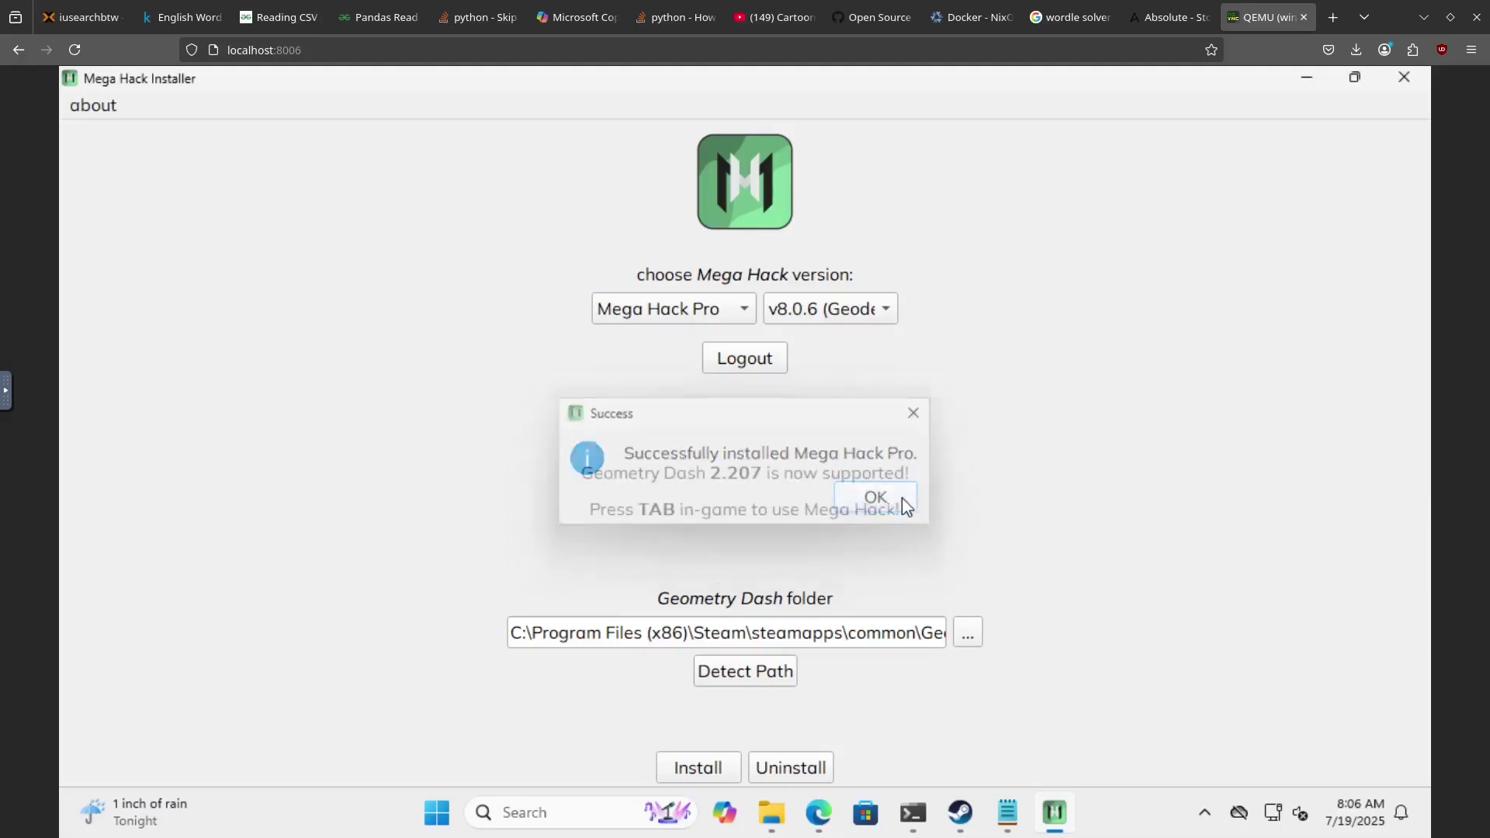
pyautogui.click(1403, 78)
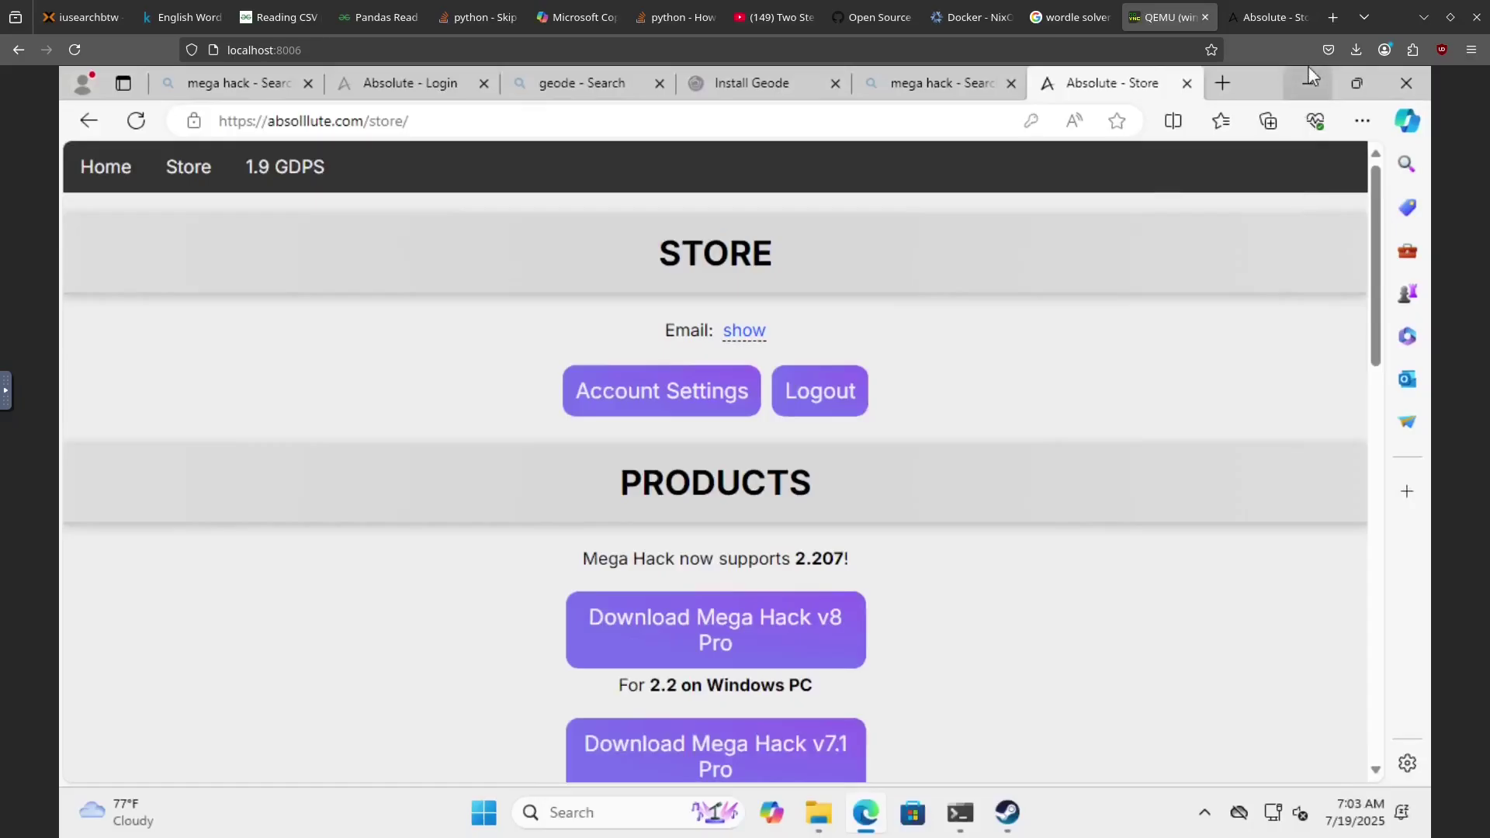
# Minimize Edge to reveal the Geometry Dash page in the Steam library
pyautogui.click(1313, 74)
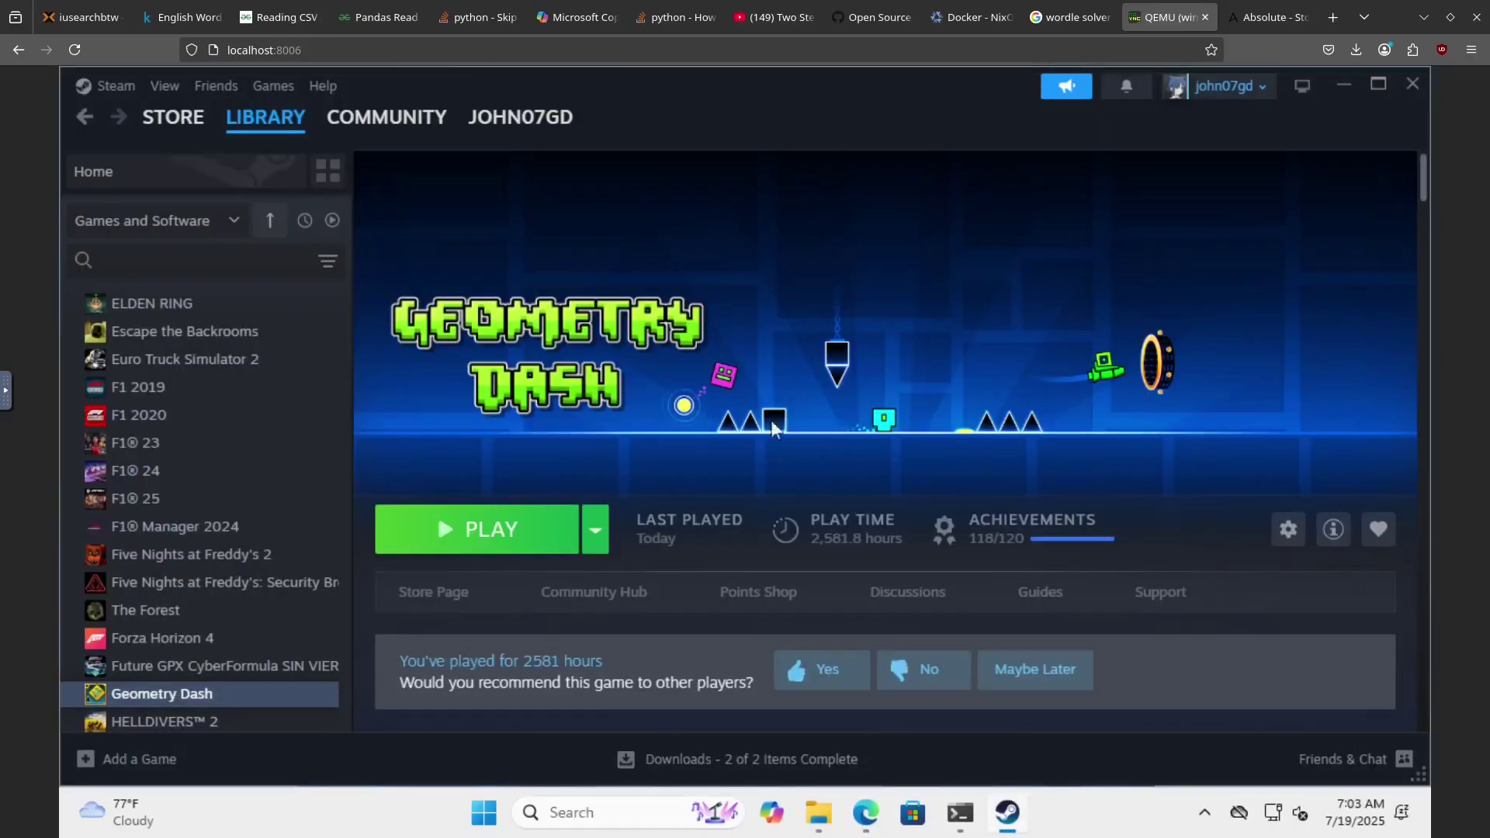